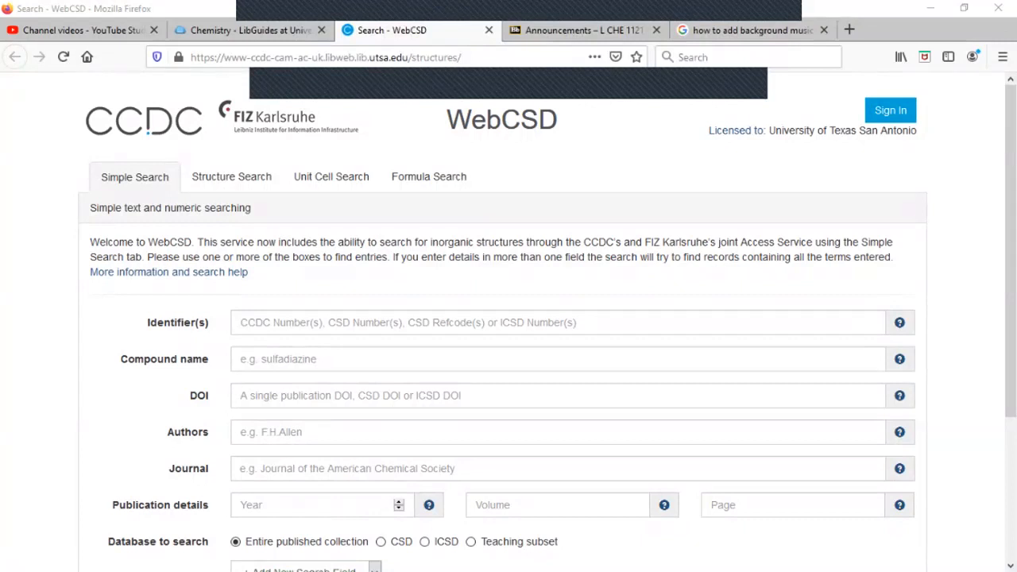
# - Annotate the page with the text "caffeine" beside the search tabs
pyautogui.click(500, 170)
pyautogui.write('caffeine')
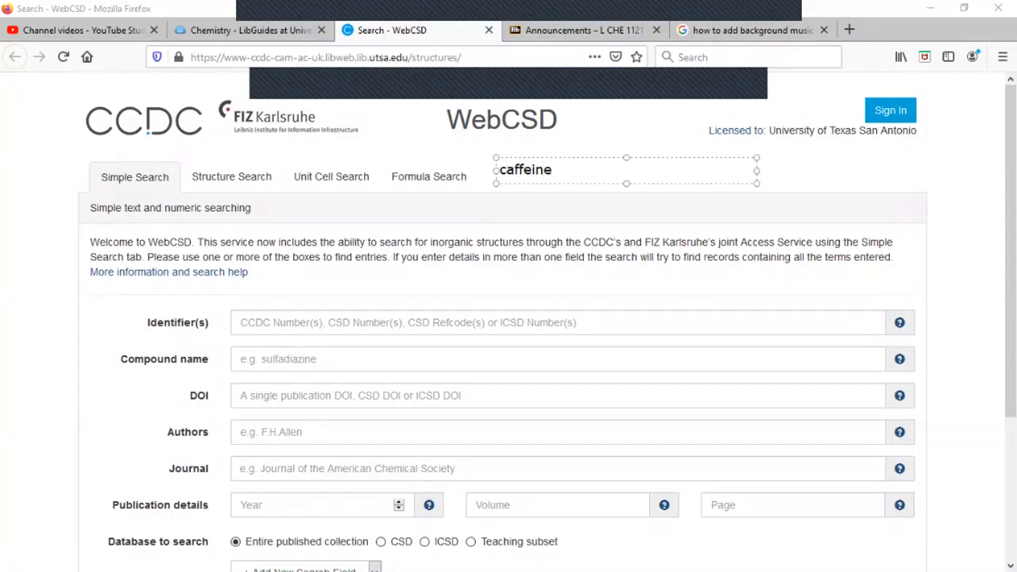
pyautogui.press('Escape')
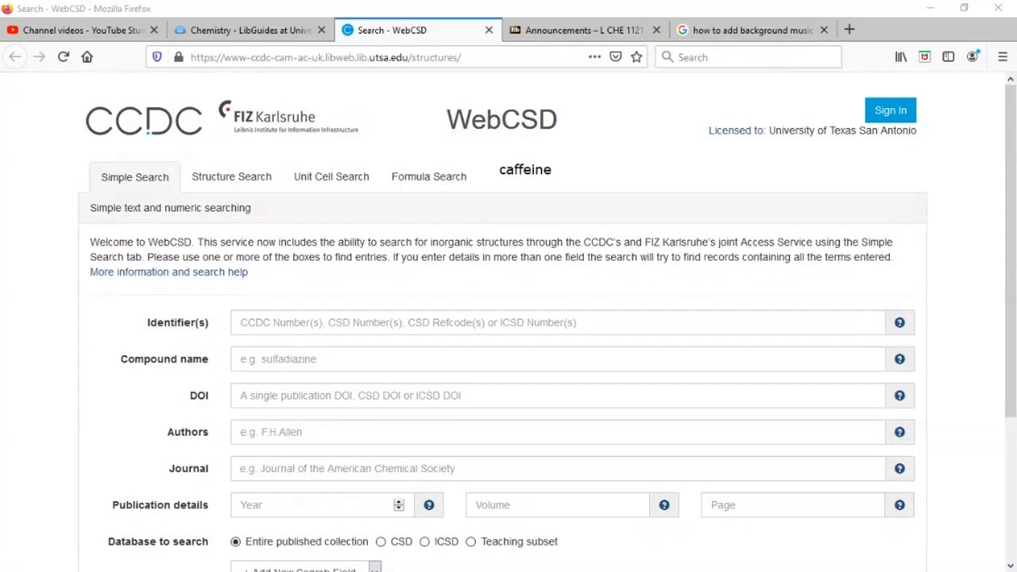
# - Search the entire published collection for the compound name "caffeine"
pyautogui.click(558, 322)
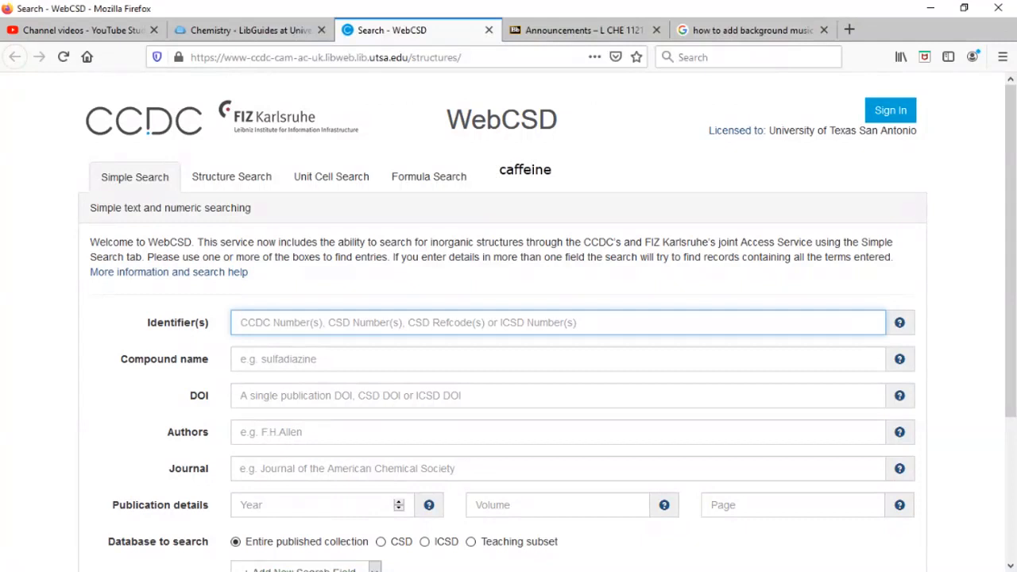
pyautogui.click(558, 359)
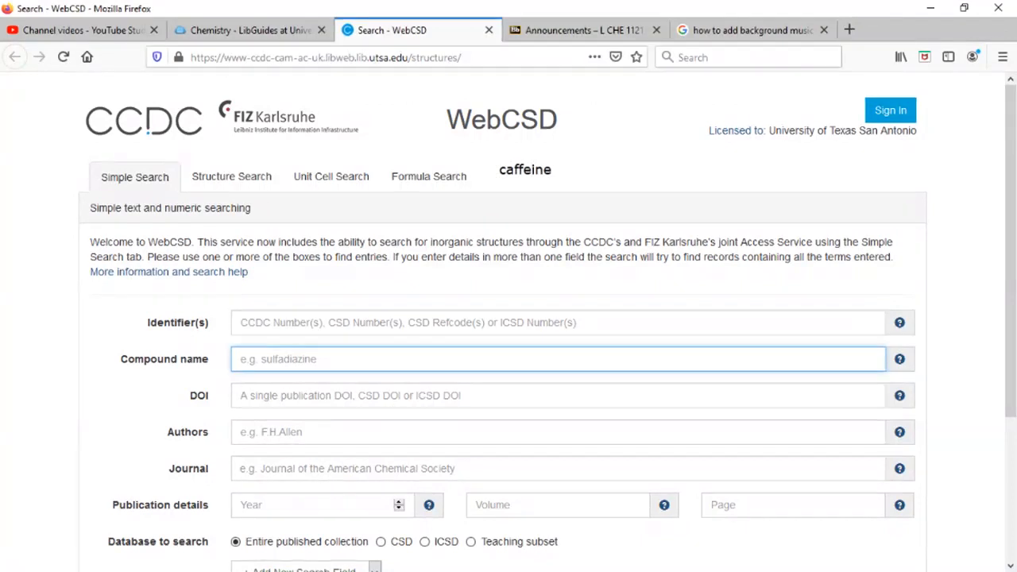
pyautogui.write('caffeine')
pyautogui.scroll(-2, 509, 318)
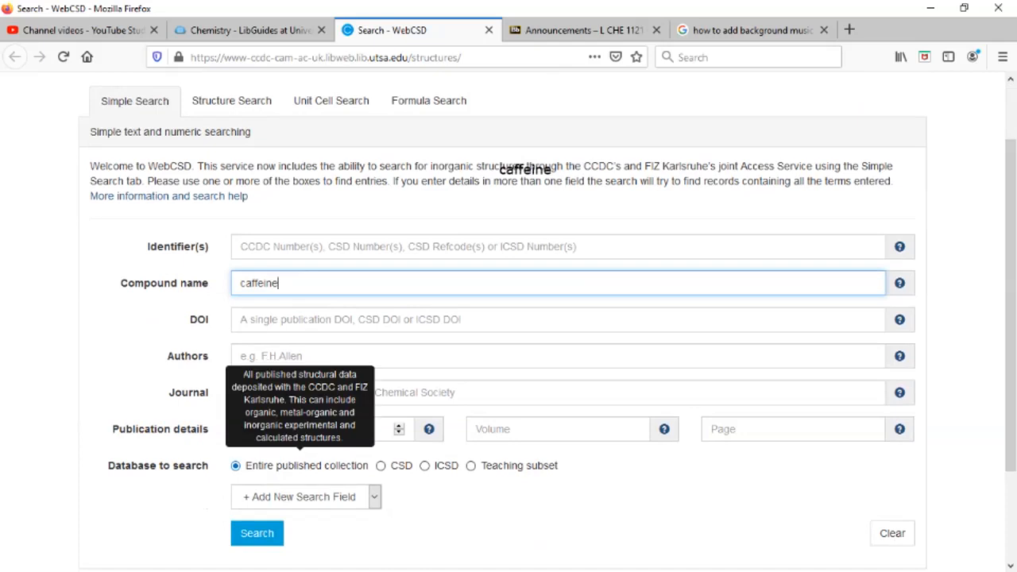
pyautogui.click(257, 533)
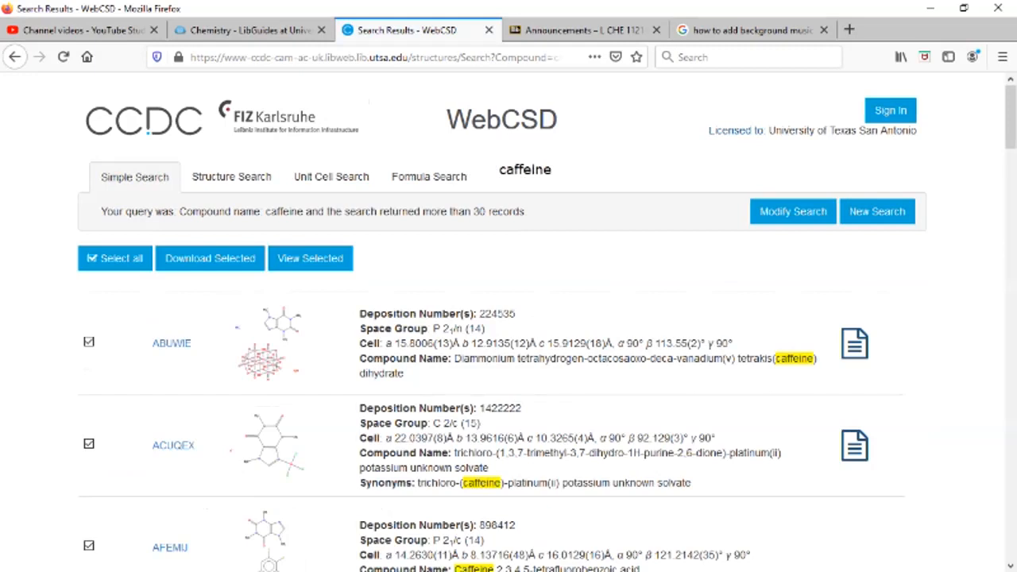
# - Look through the caffeine search results, examining each entry's diagram, space group, cell and compound name
pyautogui.scroll(-4, 509, 318)
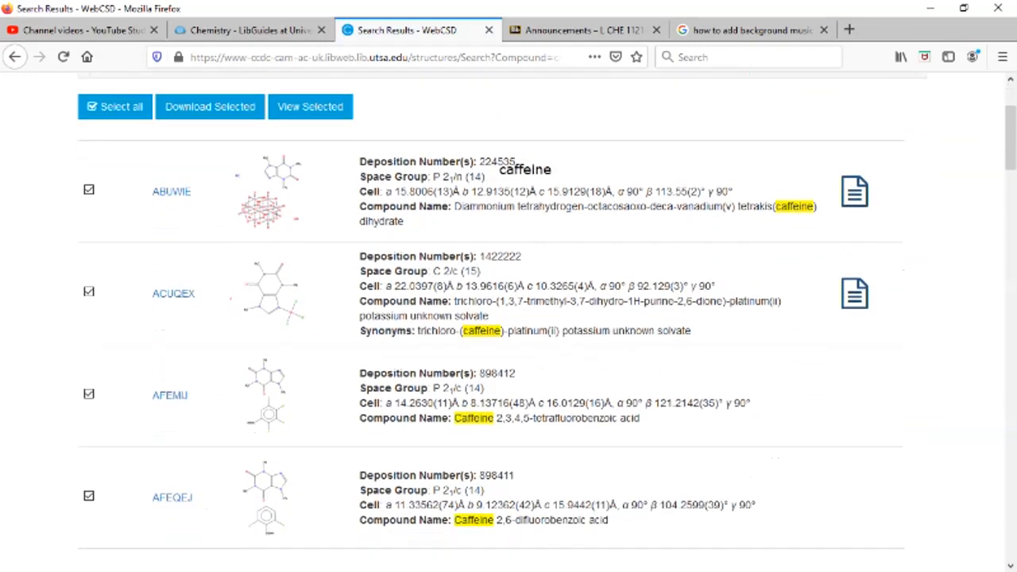
pyautogui.scroll(-5, 509, 318)
pyautogui.scroll(-3, 508, 318)
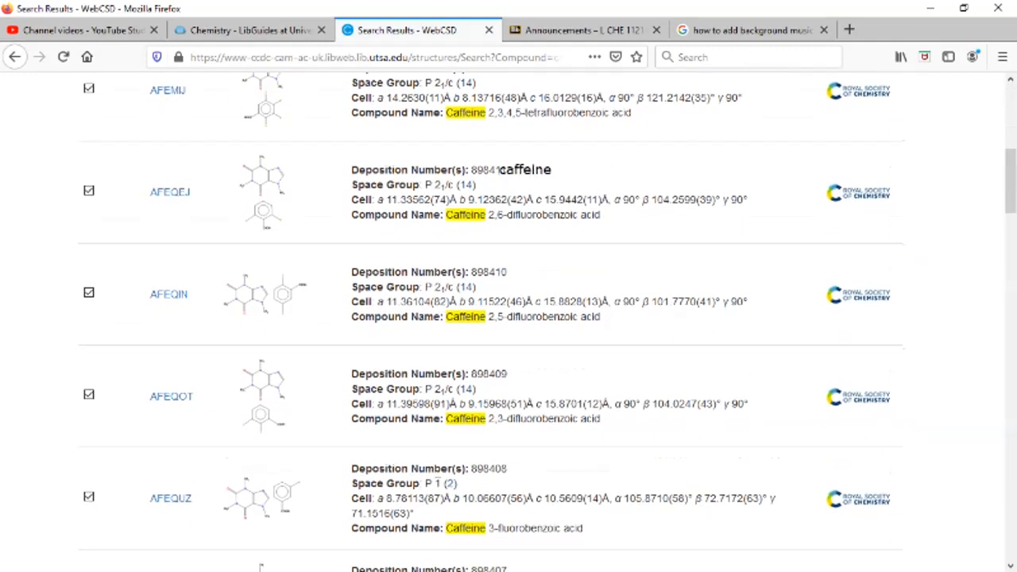
pyautogui.scroll(-2, 508, 317)
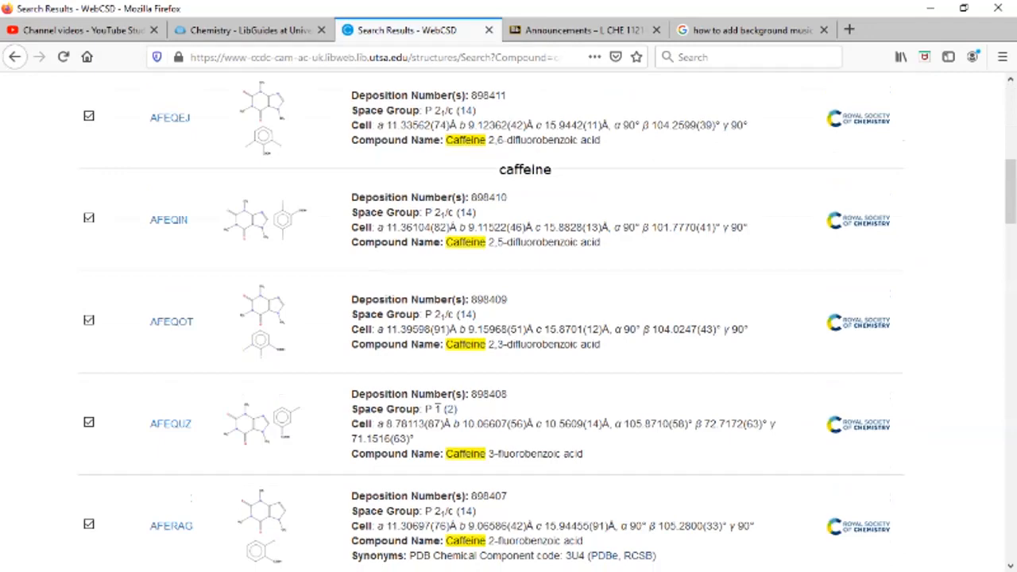
pyautogui.scroll(-8, 509, 318)
pyautogui.scroll(-11, 509, 318)
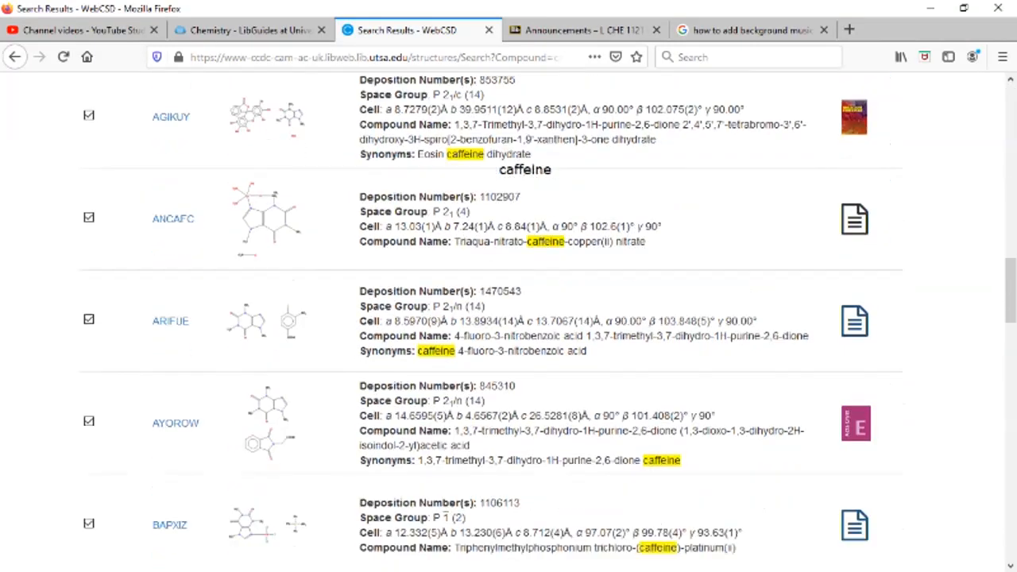
pyautogui.scroll(-12, 509, 317)
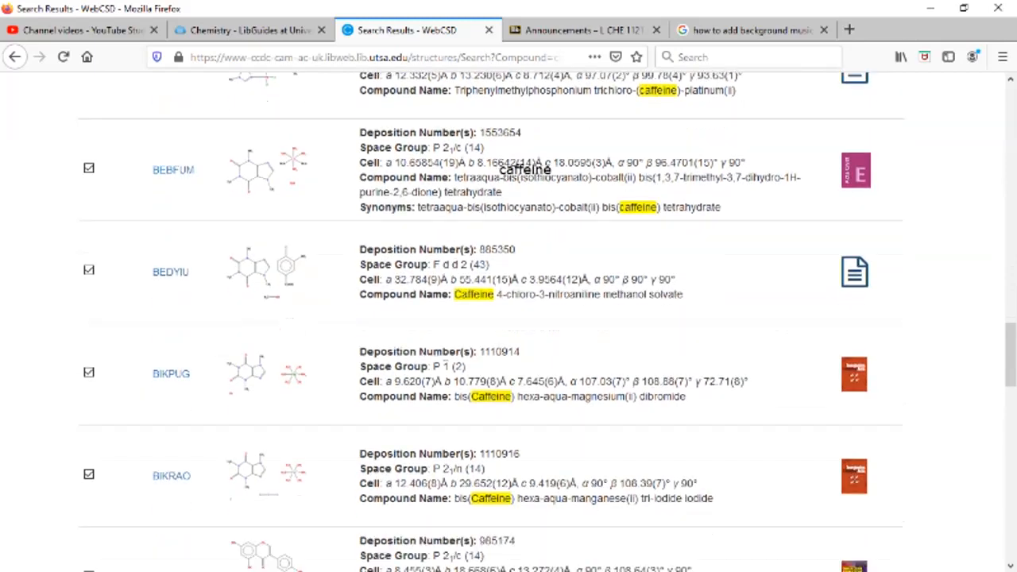
pyautogui.scroll(-17, 508, 317)
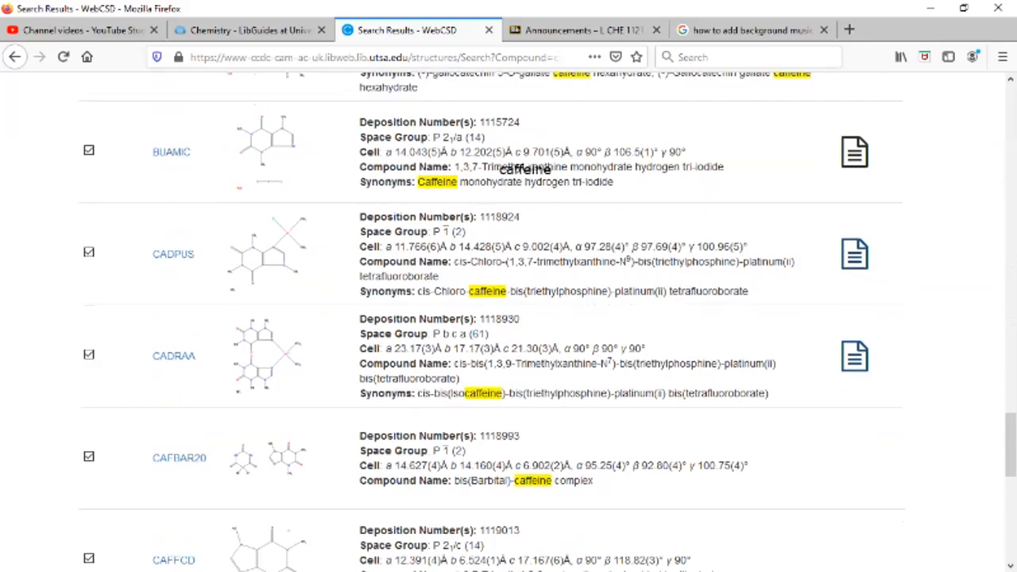
pyautogui.scroll(-10, 509, 318)
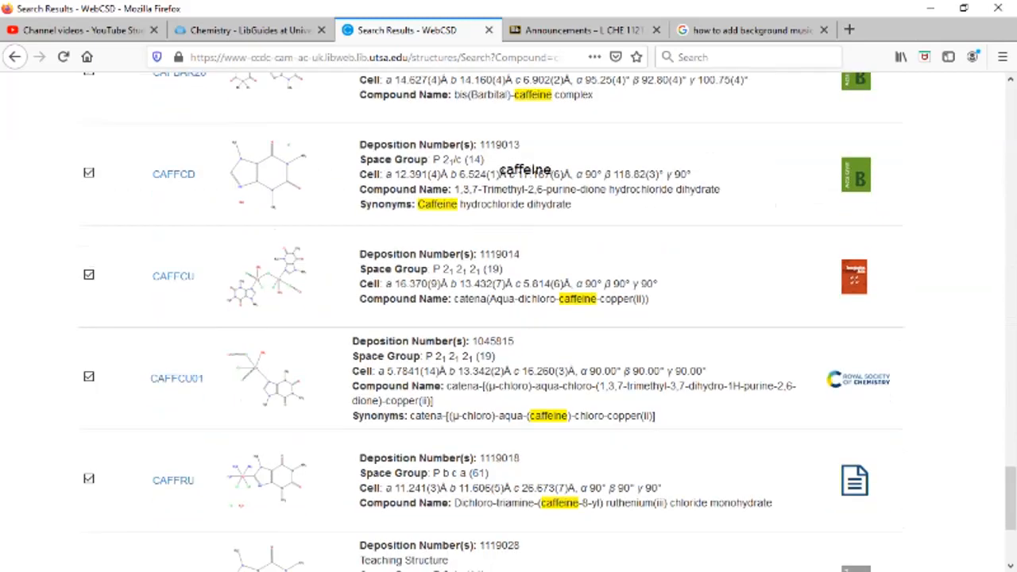
pyautogui.scroll(2, 508, 318)
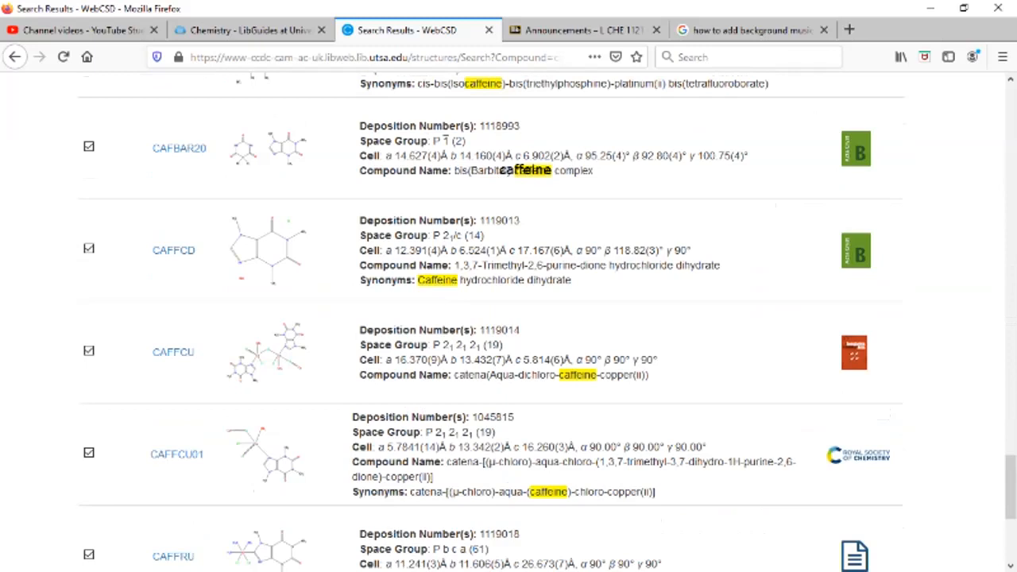
# - Mark the CAFFCD entry with a freehand circle around the isolated group in its diagram and the note "P21/c", and clear all annotations
pyautogui.moveTo(225, 287)
pyautogui.mouseDown()
pyautogui.moveTo(252, 290)
pyautogui.moveTo(248, 267)
pyautogui.moveTo(218, 283)
pyautogui.moveTo(232, 292)
pyautogui.mouseUp()
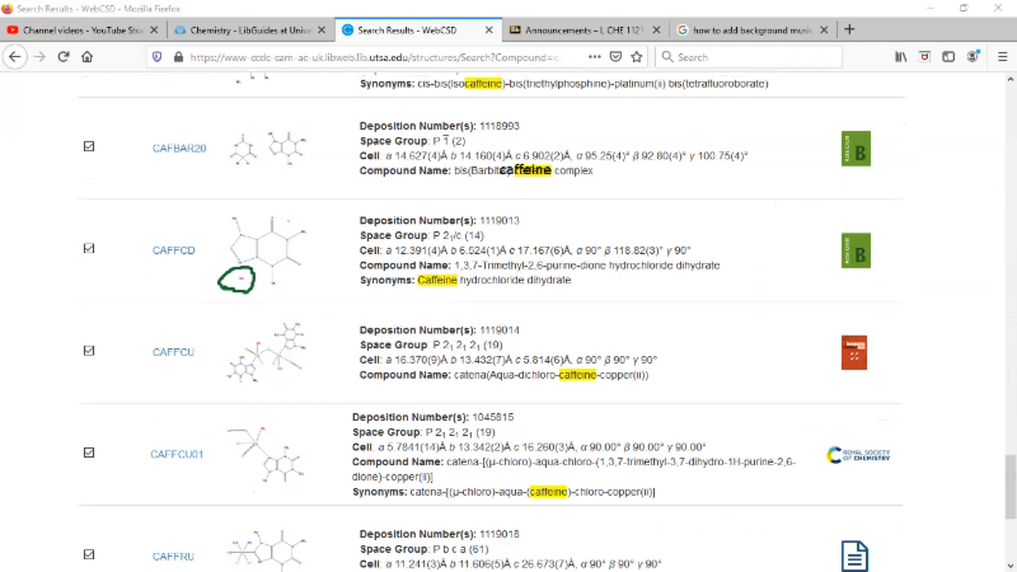
pyautogui.click(570, 223)
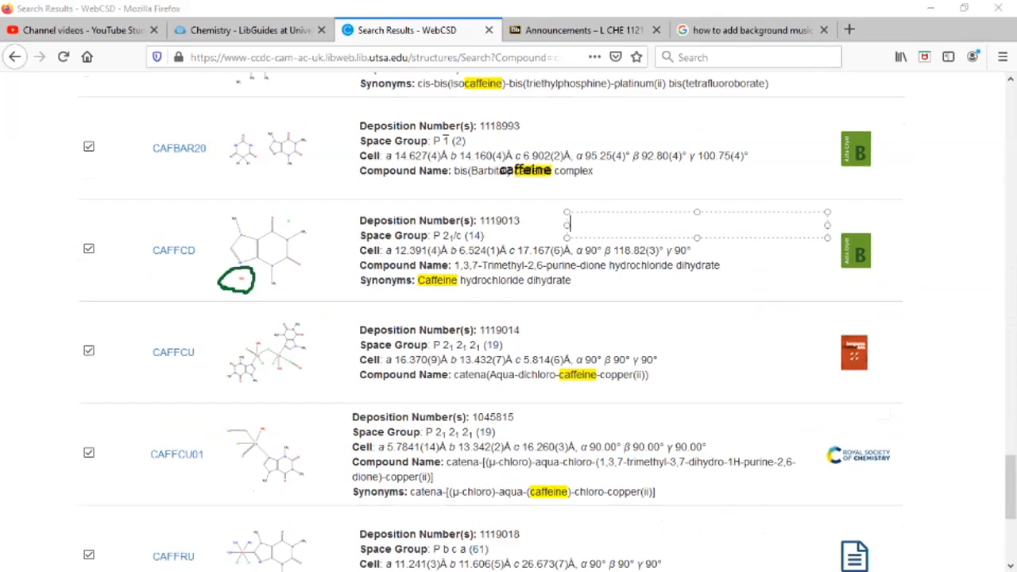
pyautogui.write('P21/c')
pyautogui.press('Escape')
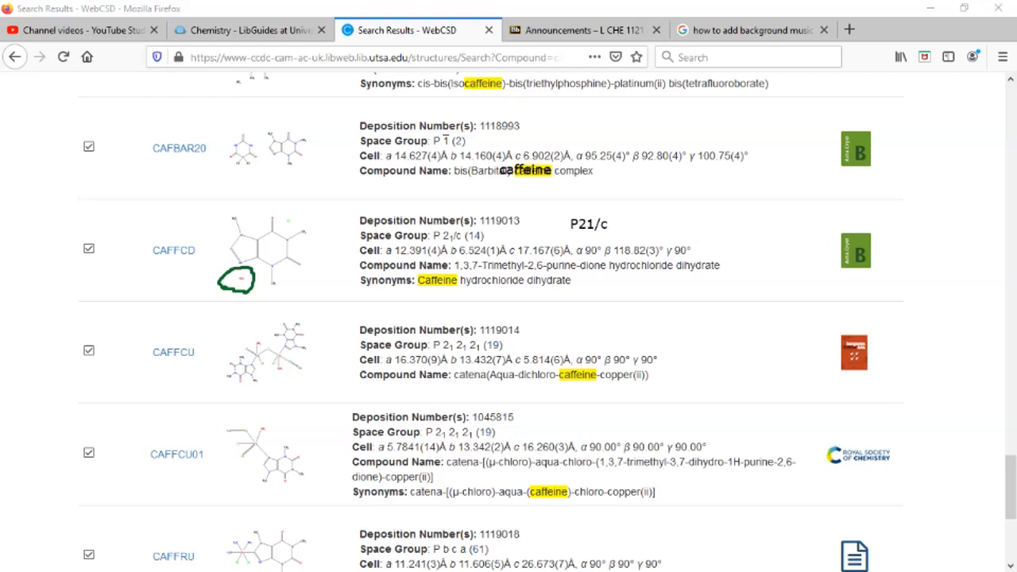
pyautogui.click(617, 217)
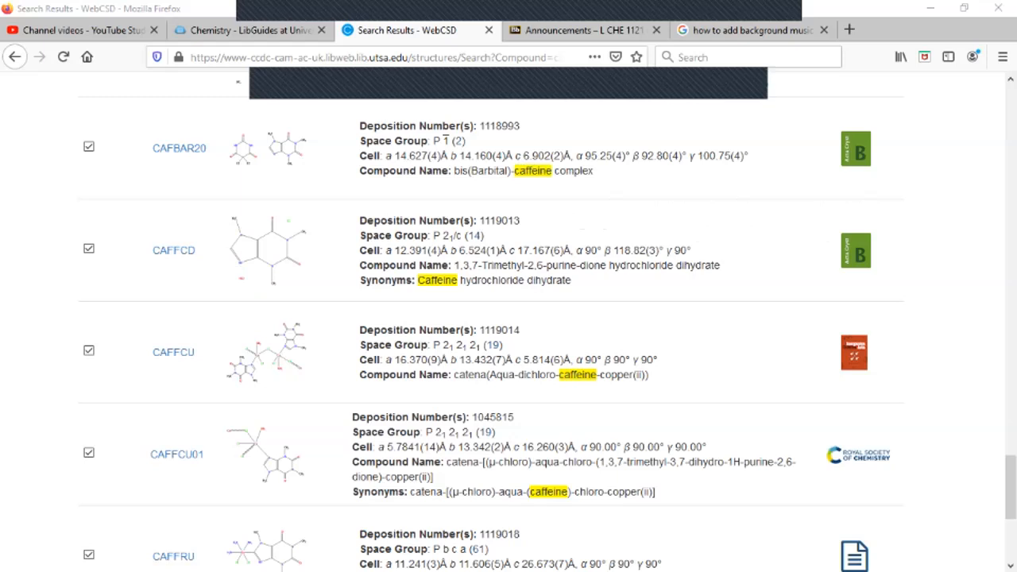
# - Open the next page of caffeine results and look through its first entries
pyautogui.scroll(-5, 509, 318)
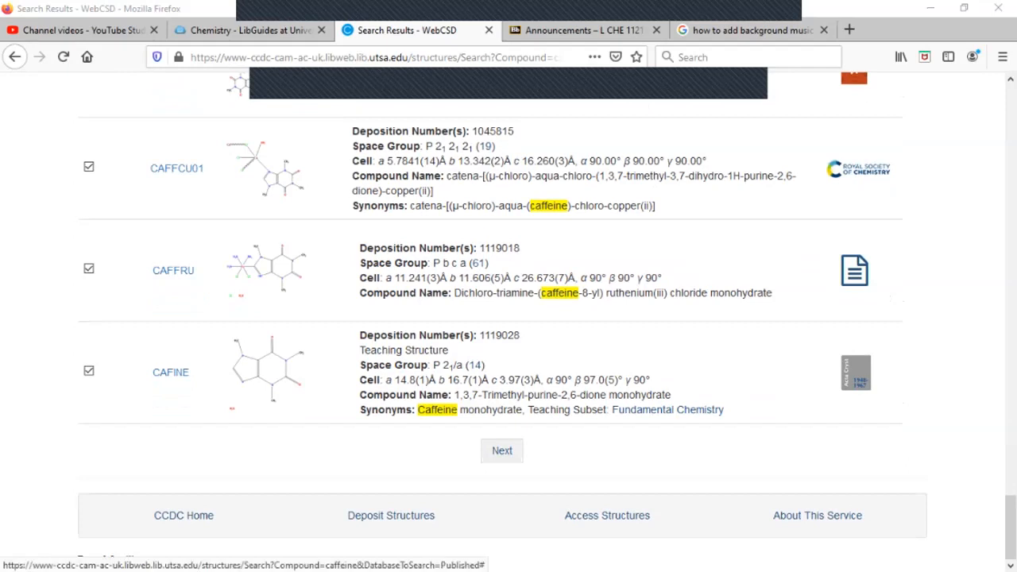
pyautogui.click(502, 450)
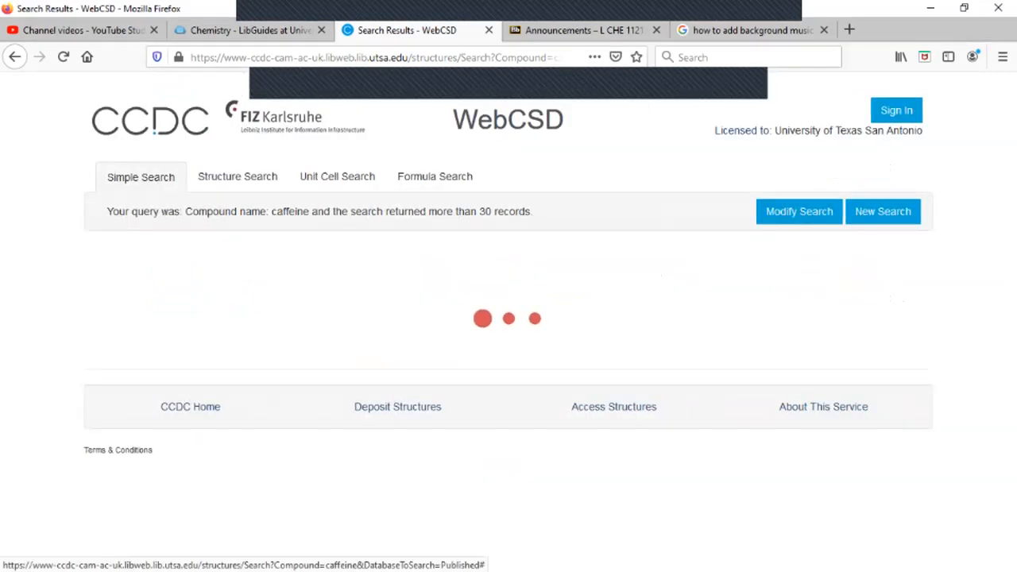
pyautogui.scroll(-2, 508, 317)
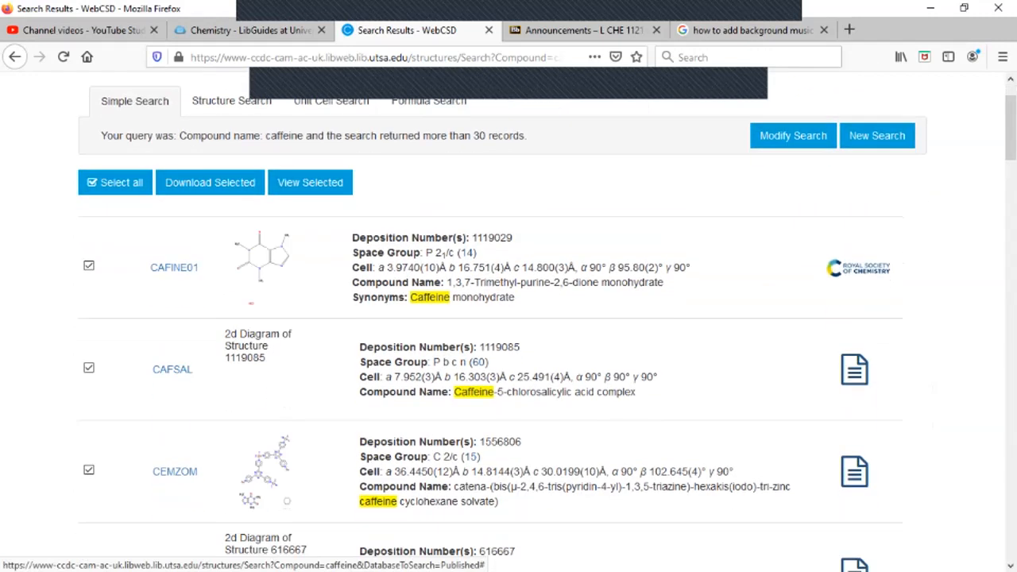
pyautogui.scroll(-6, 508, 318)
pyautogui.scroll(-3, 508, 318)
pyautogui.scroll(8, 508, 317)
pyautogui.scroll(2, 508, 318)
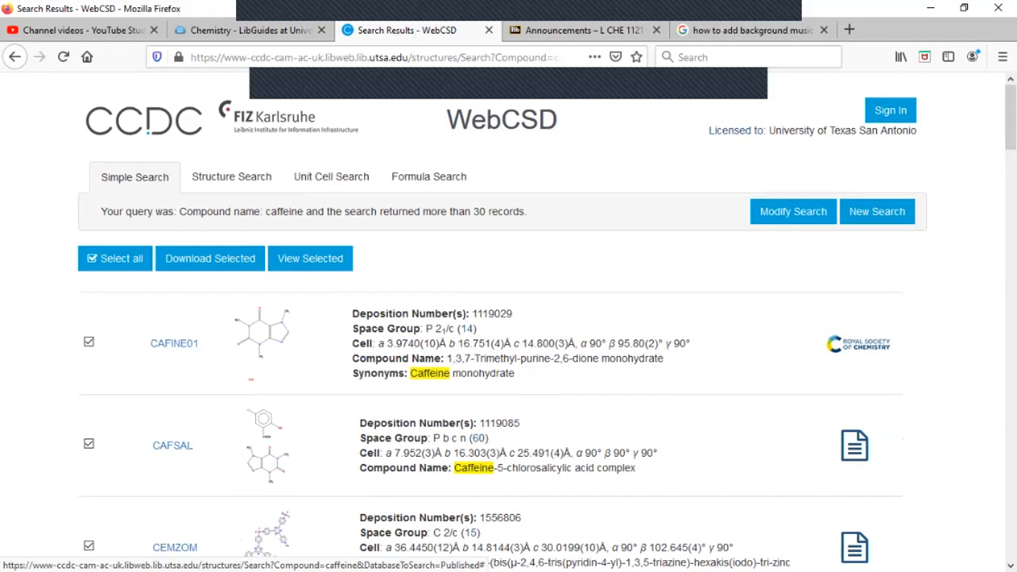
# - Switch to the structure search and annotate its page with "caffeine and salicylic acid" under the WebCSD heading
pyautogui.click(231, 176)
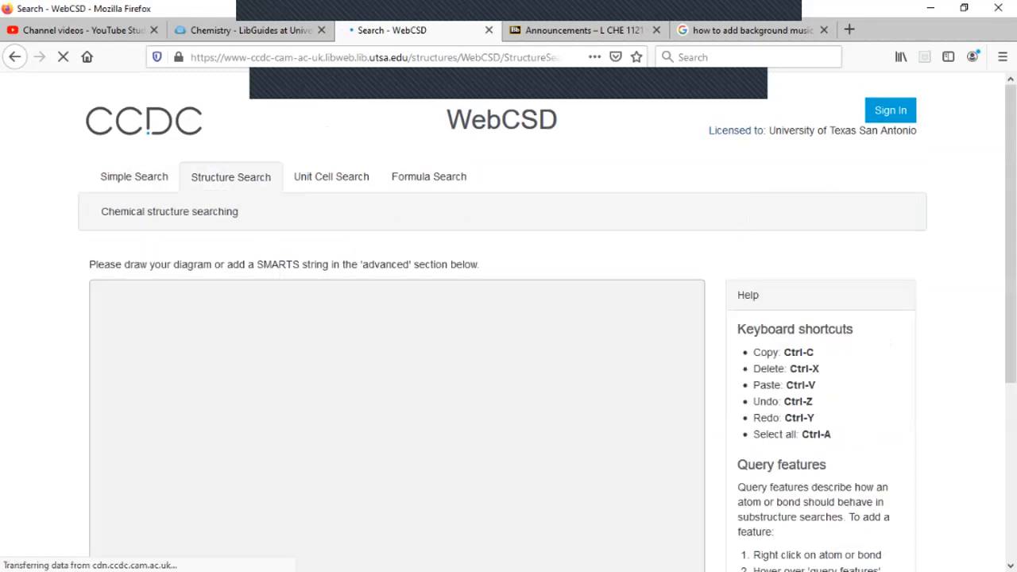
pyautogui.write('caff')
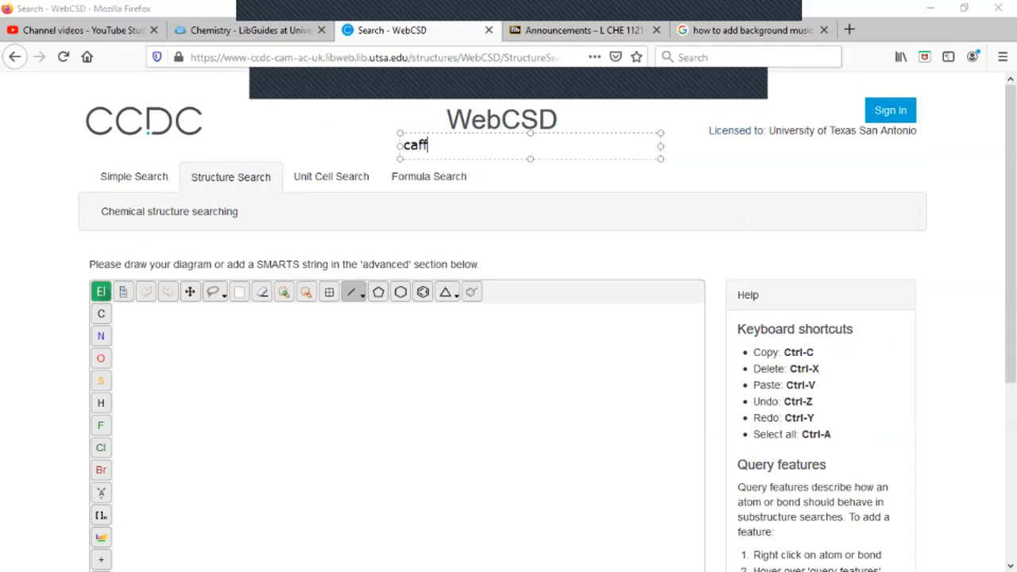
pyautogui.write('eine and salicylic acif')
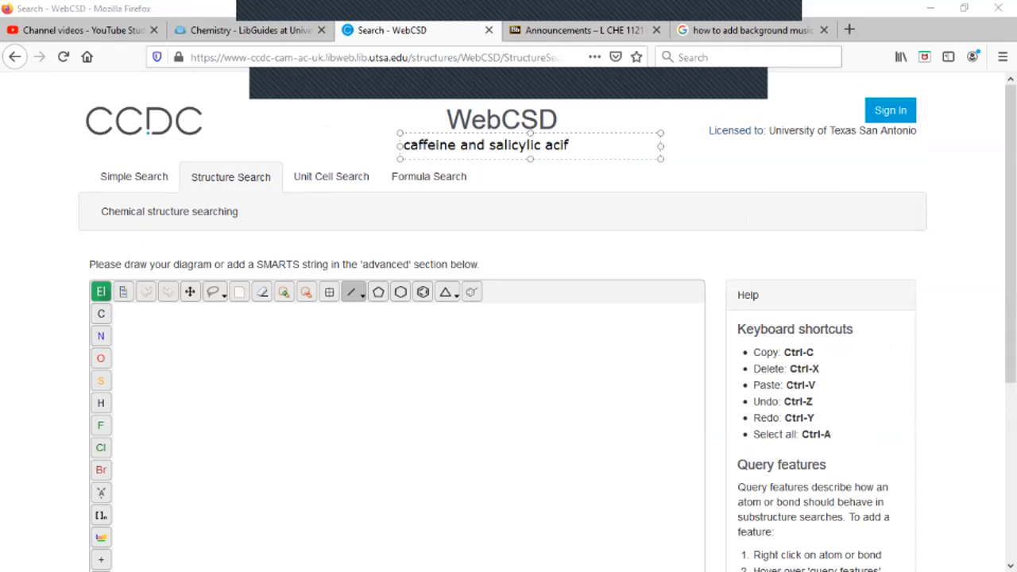
pyautogui.press('BackSpace')
pyautogui.write('d')
pyautogui.press('Escape')
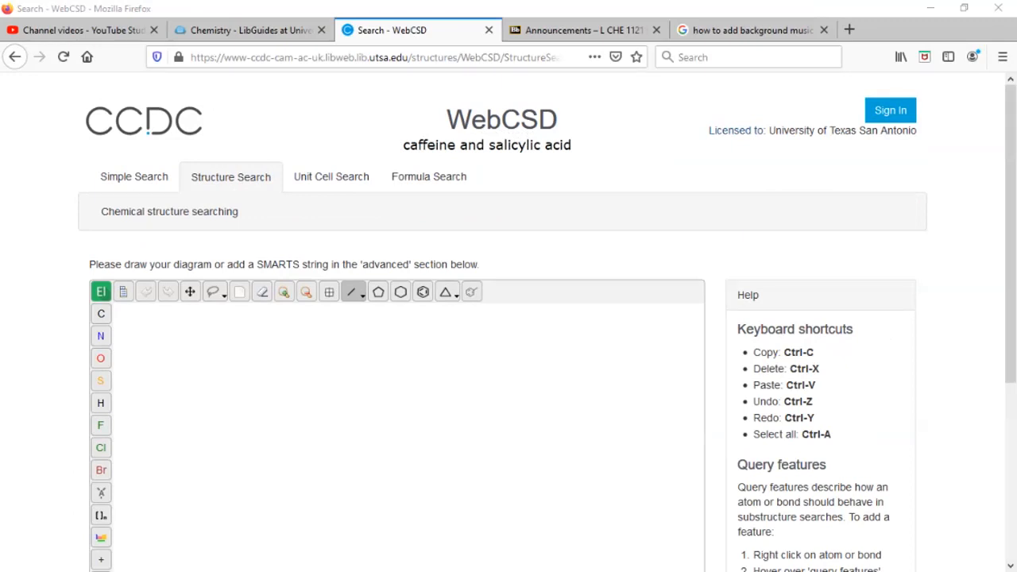
# - Draw a six-membered ring in the structure sketcher and fuse a five-membered ring onto its right-hand bond
pyautogui.scroll(-2, 509, 318)
pyautogui.scroll(-2, 509, 318)
pyautogui.scroll(2, 509, 318)
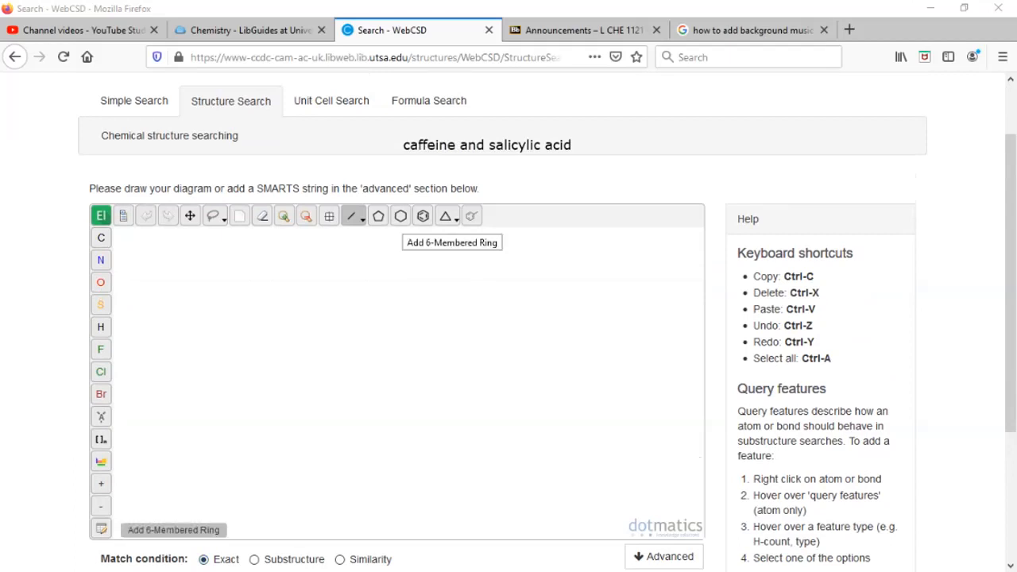
pyautogui.click(401, 215)
pyautogui.click(258, 364)
pyautogui.click(378, 215)
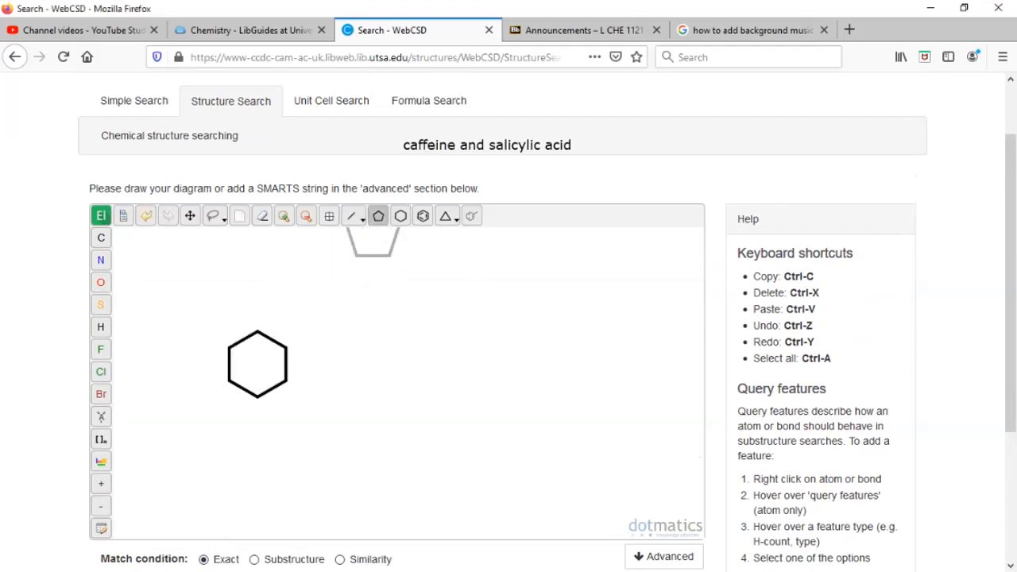
pyautogui.click(286, 364)
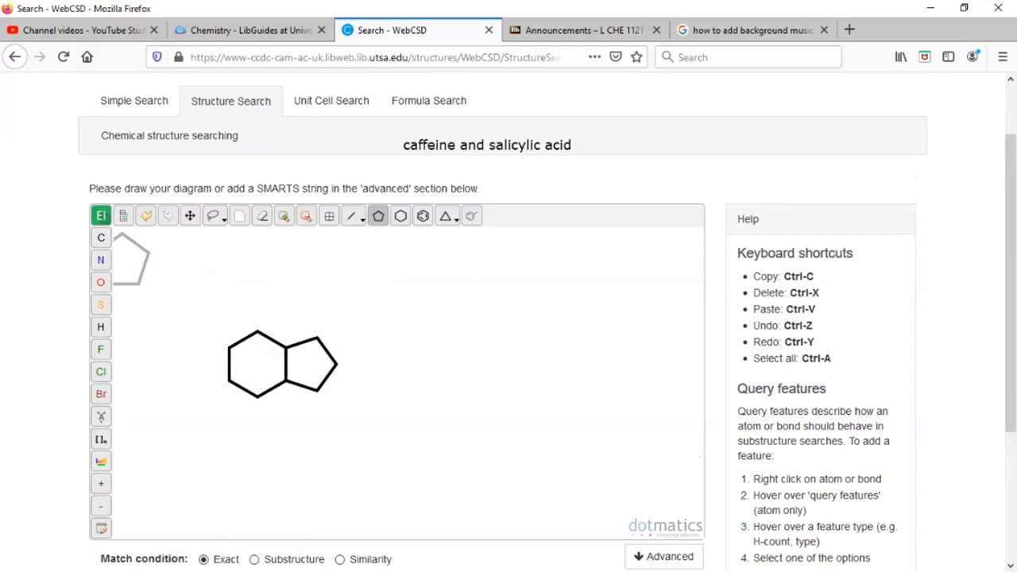
# - Change four ring atoms to nitrogen: both five-ring atoms next to the fusion bond, and the six-ring's upper-left and bottom atoms
pyautogui.click(101, 260)
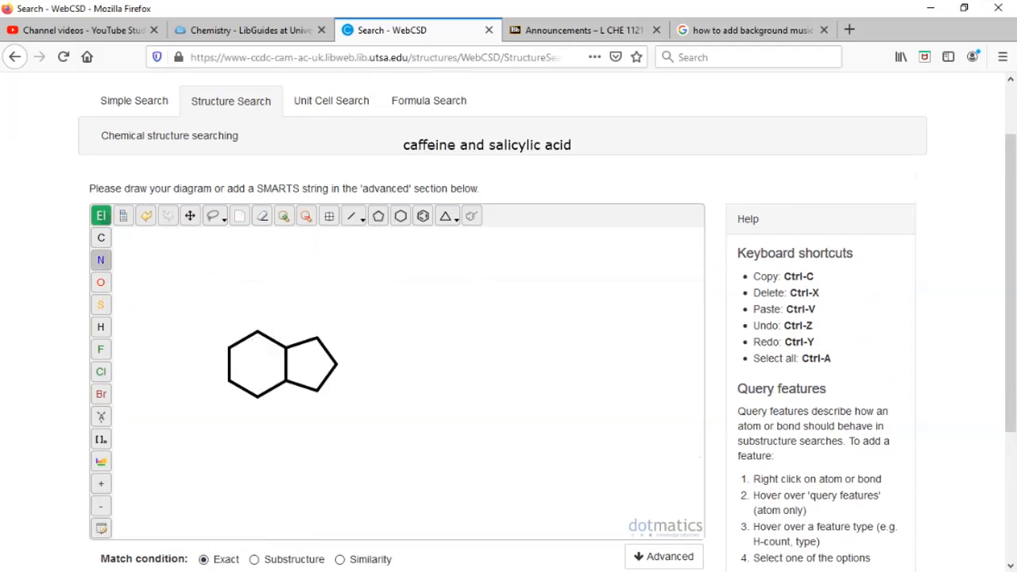
pyautogui.click(317, 389)
pyautogui.click(317, 339)
pyautogui.click(229, 348)
pyautogui.click(257, 395)
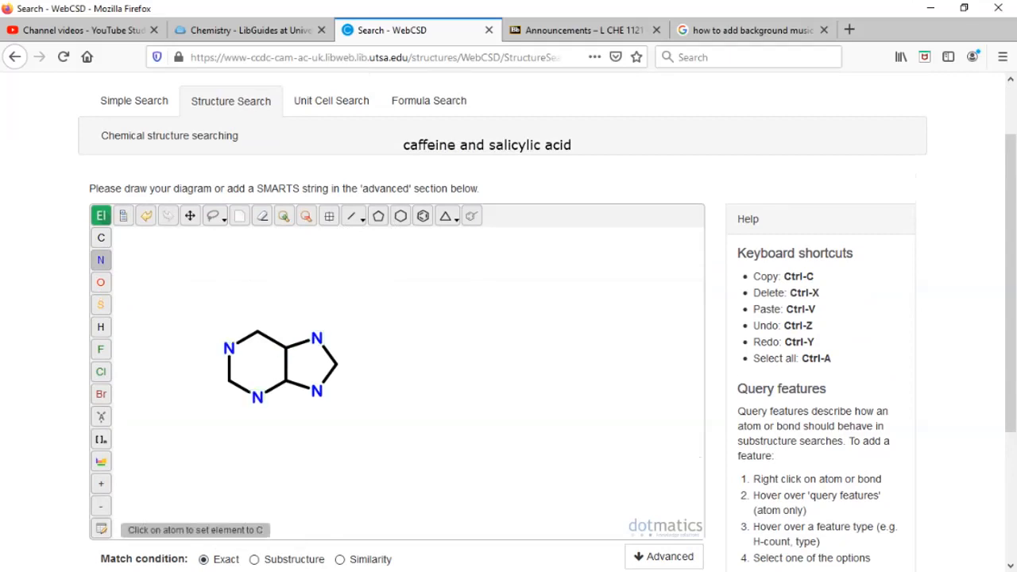
# - Attach a methyl group to the upper five-ring nitrogen and to both nitrogens of the six-membered ring
pyautogui.click(101, 237)
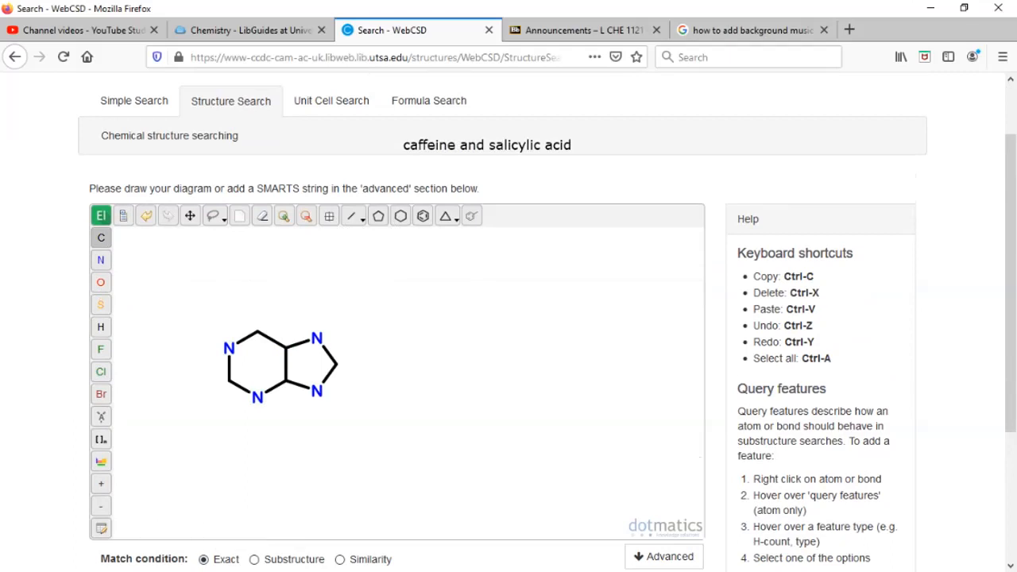
pyautogui.click(363, 220)
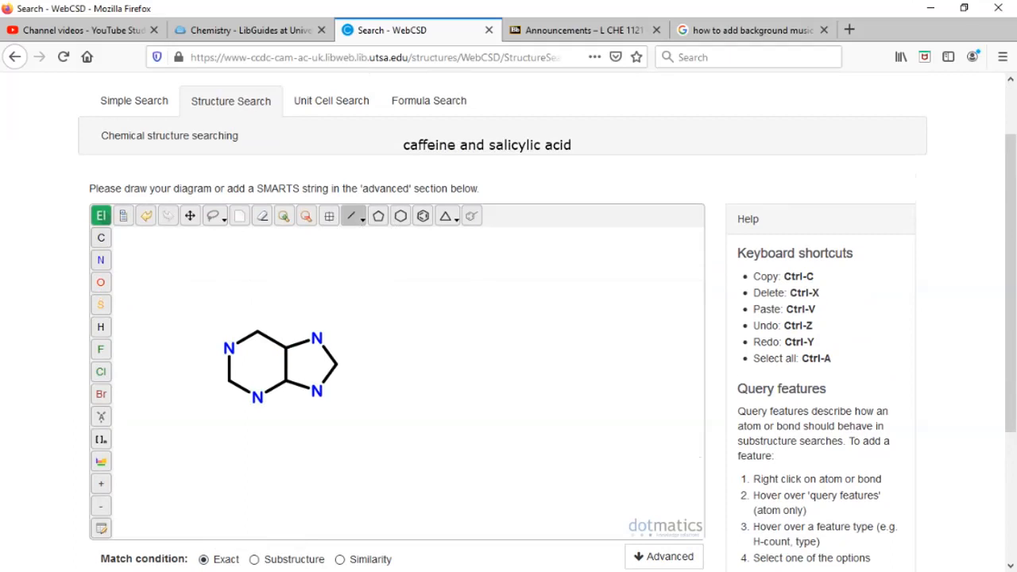
pyautogui.click(100, 237)
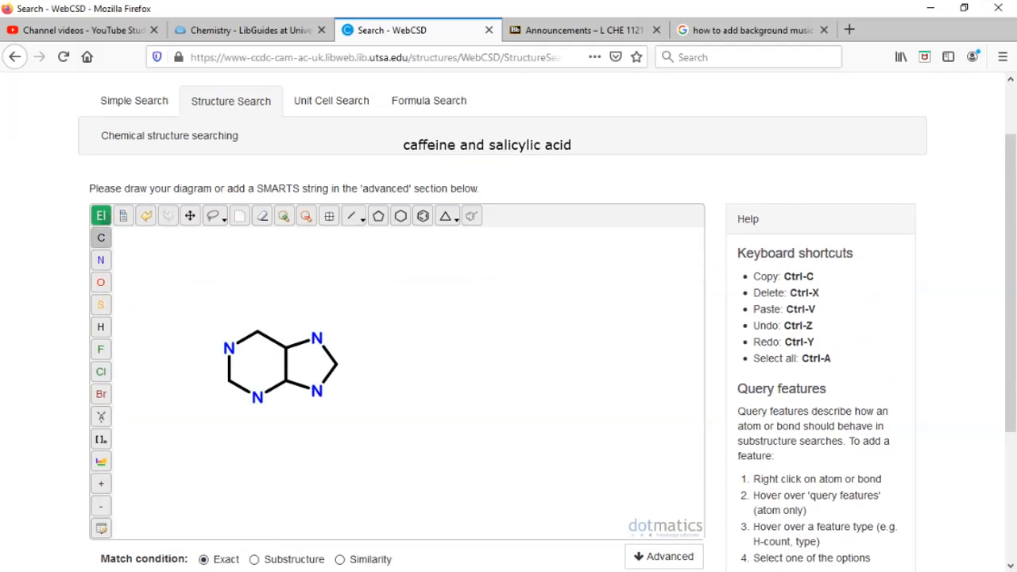
pyautogui.click(316, 338)
pyautogui.click(228, 348)
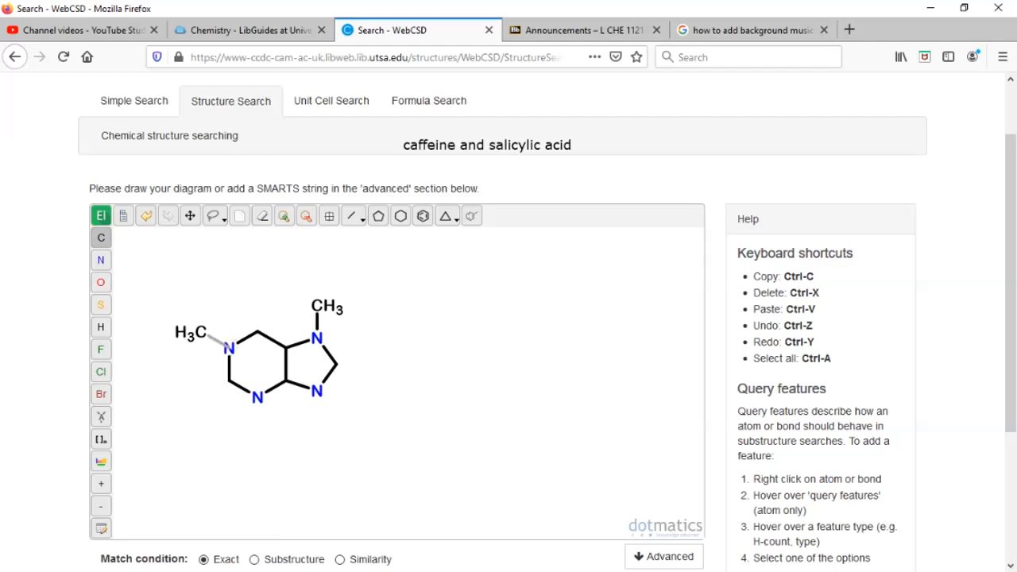
pyautogui.click(258, 396)
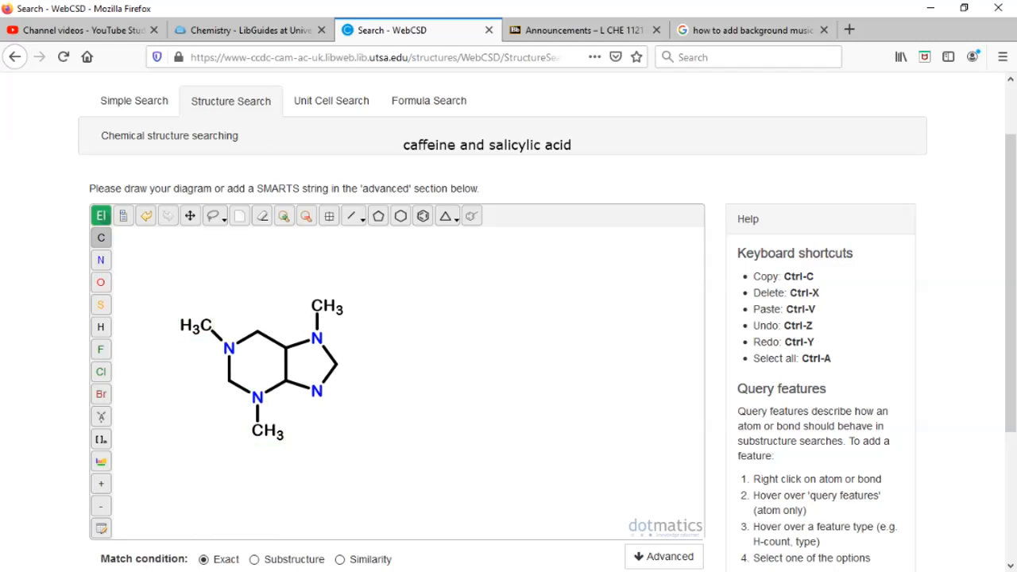
# - Attach a double-bonded carbon to the six-membered ring's top carbon and another to its lower-left carbon
pyautogui.click(257, 331)
pyautogui.click(229, 380)
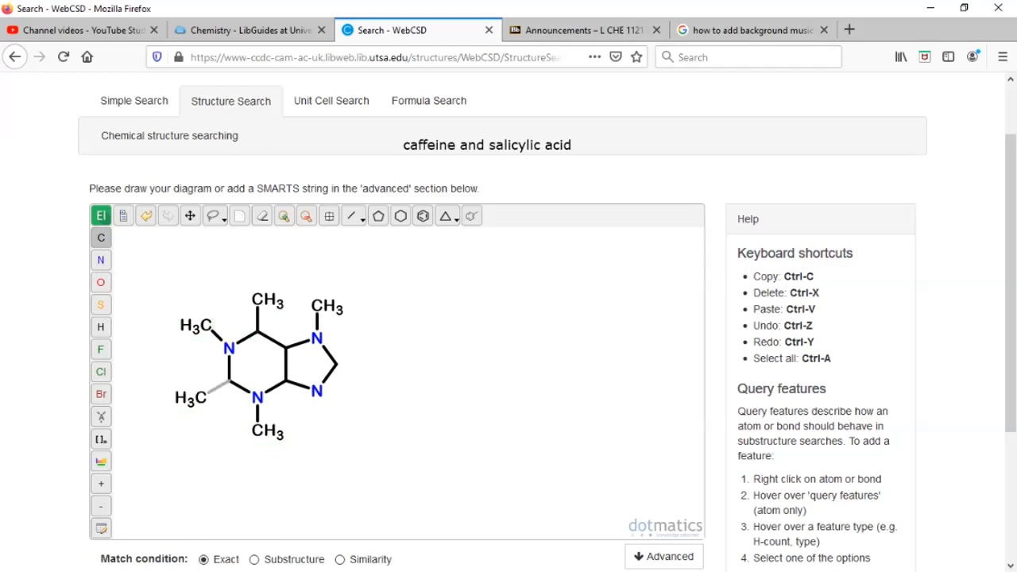
pyautogui.click(363, 220)
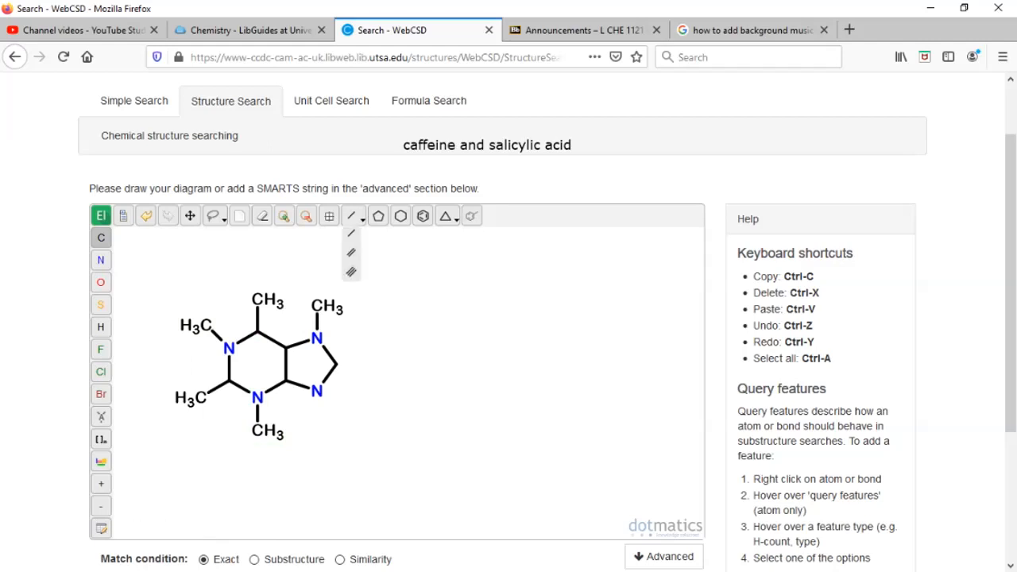
pyautogui.click(350, 252)
pyautogui.click(258, 315)
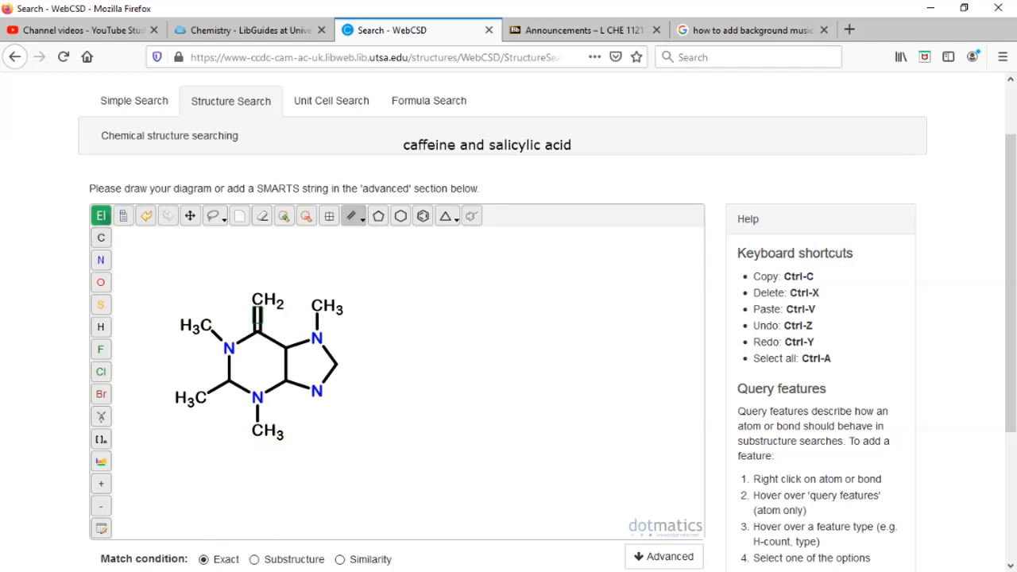
pyautogui.click(220, 386)
# - Change both double-bonded carbons outside the six-membered ring to oxygen
pyautogui.click(101, 283)
pyautogui.click(191, 399)
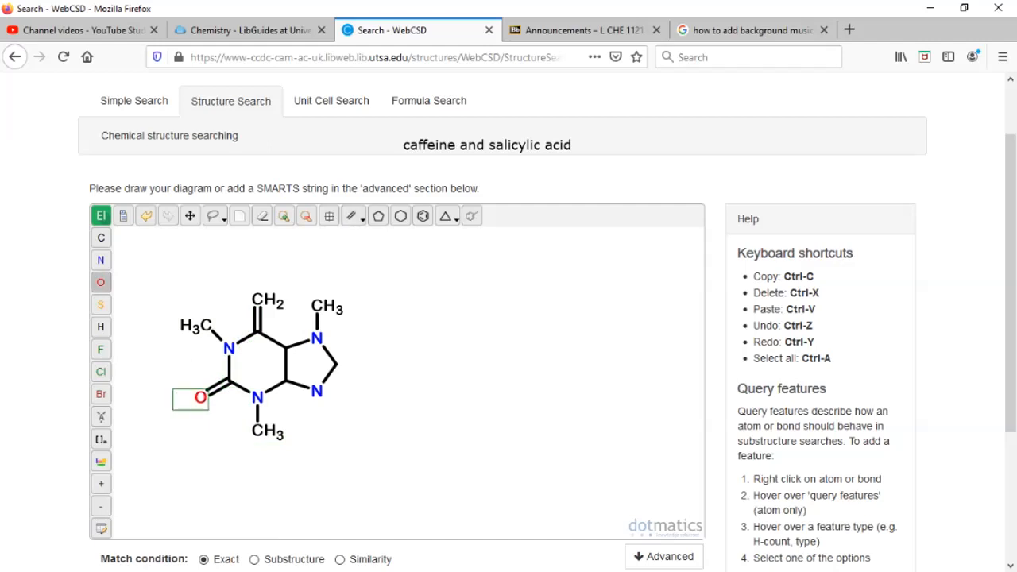
pyautogui.click(267, 301)
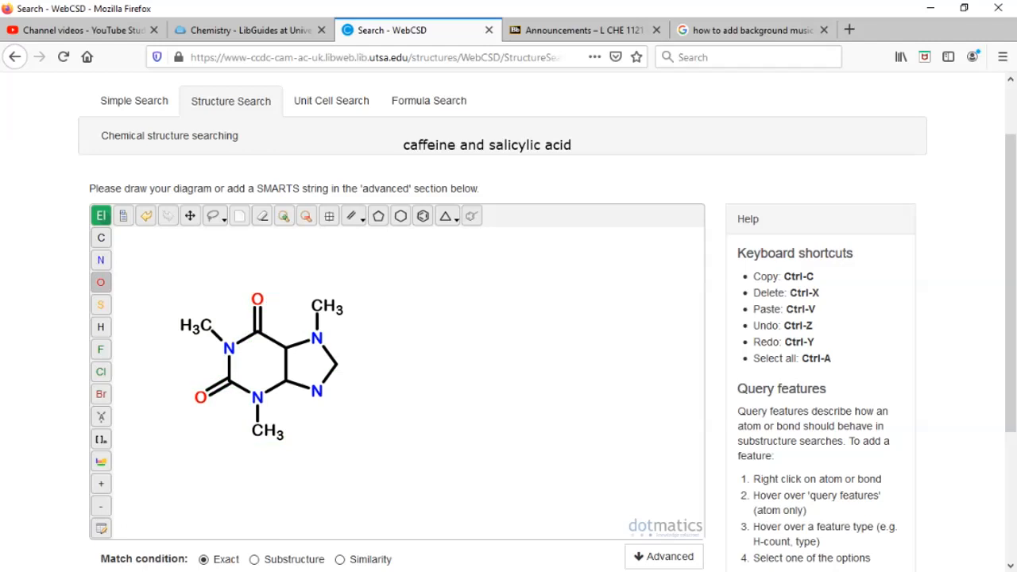
pyautogui.click(146, 216)
# - Make the fusion bond and the five-ring's lower-right carbon–nitrogen bond double bonds
pyautogui.click(350, 216)
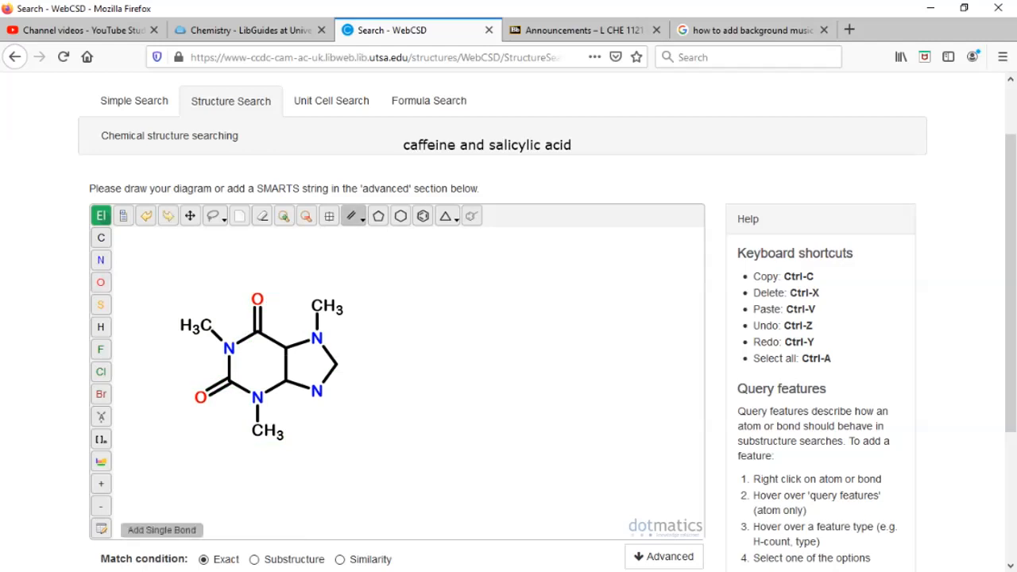
pyautogui.click(286, 362)
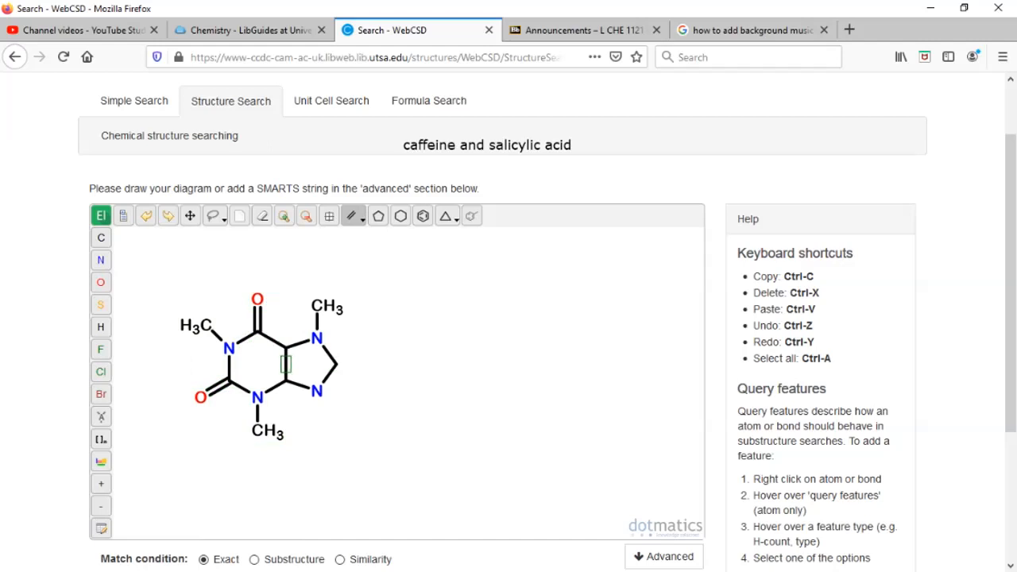
pyautogui.click(324, 377)
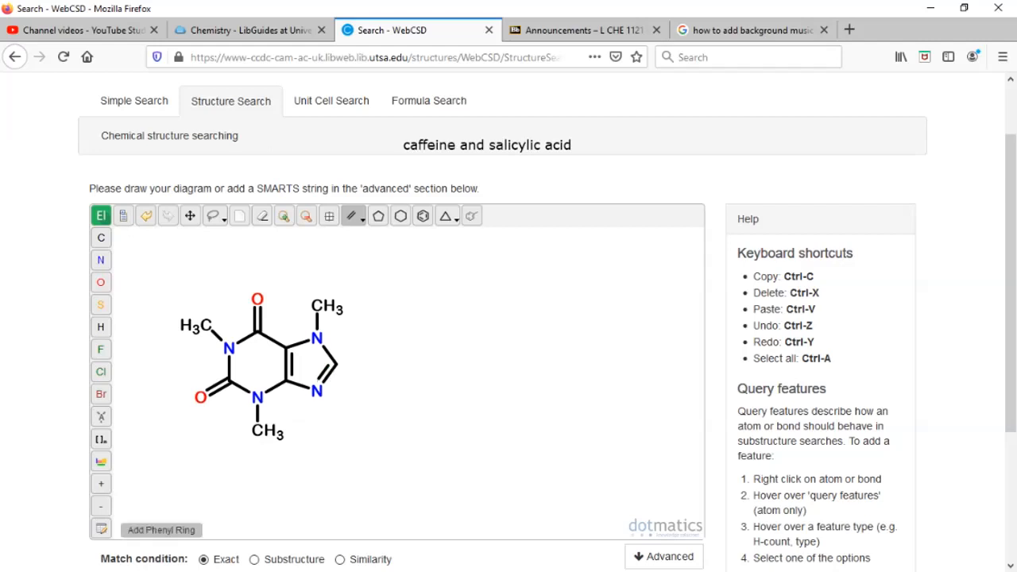
# - Place a phenyl ring beside the caffeine molecule, with a branched three-carbon group on its top atom and a methyl on its upper-right atom
pyautogui.click(423, 215)
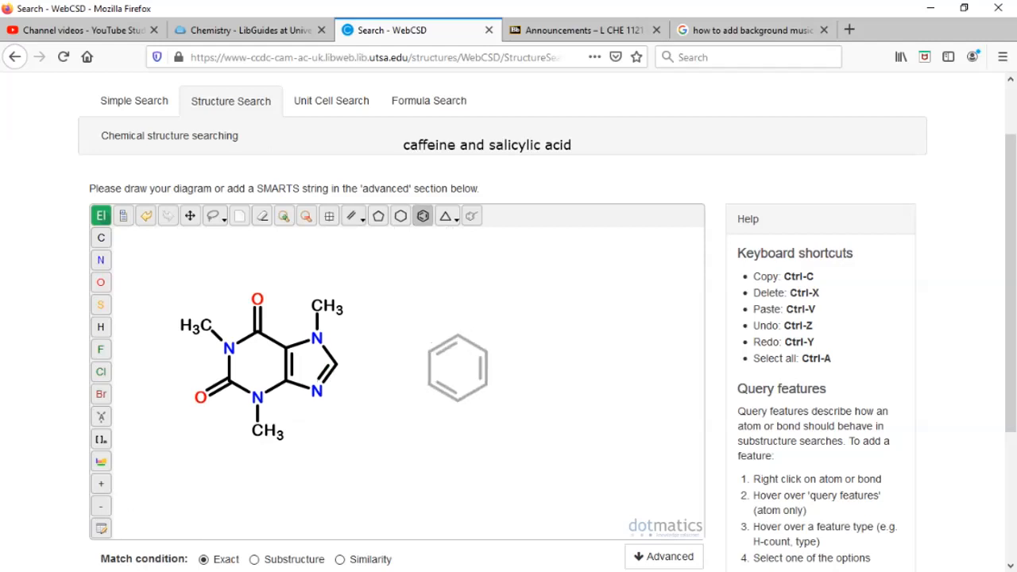
pyautogui.click(460, 368)
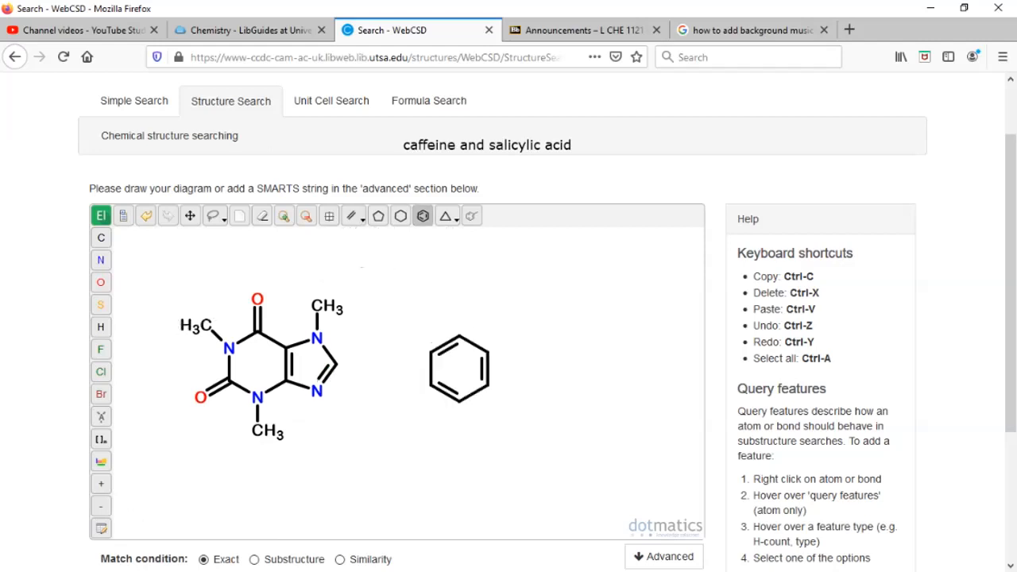
pyautogui.click(350, 233)
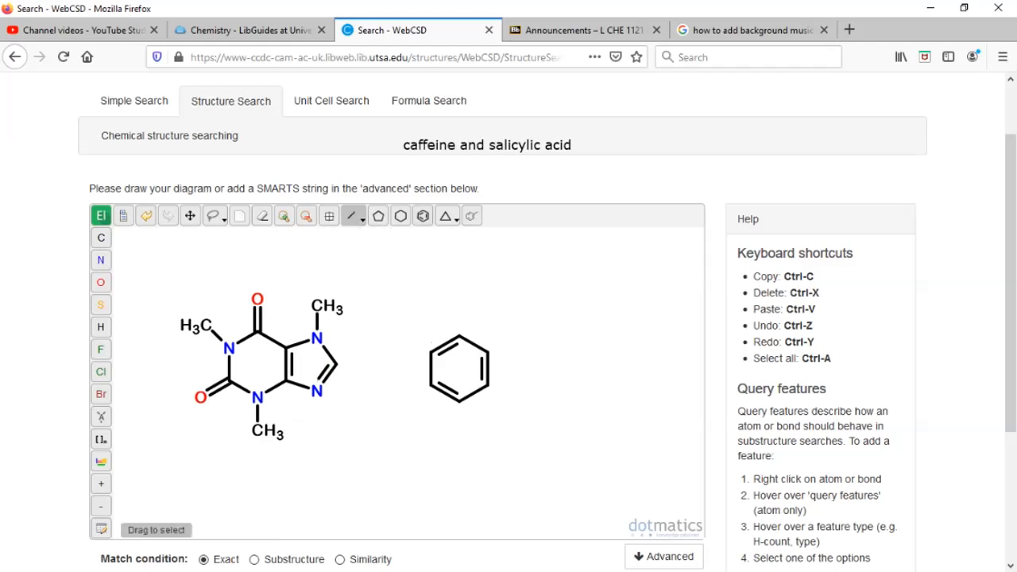
pyautogui.click(101, 237)
pyautogui.moveTo(459, 336)
pyautogui.mouseDown()
pyautogui.moveTo(450, 305)
pyautogui.moveTo(460, 304)
pyautogui.moveTo(425, 282)
pyautogui.moveTo(493, 282)
pyautogui.moveTo(430, 281)
pyautogui.mouseUp()
pyautogui.moveTo(487, 352); pyautogui.dragTo(521, 335)
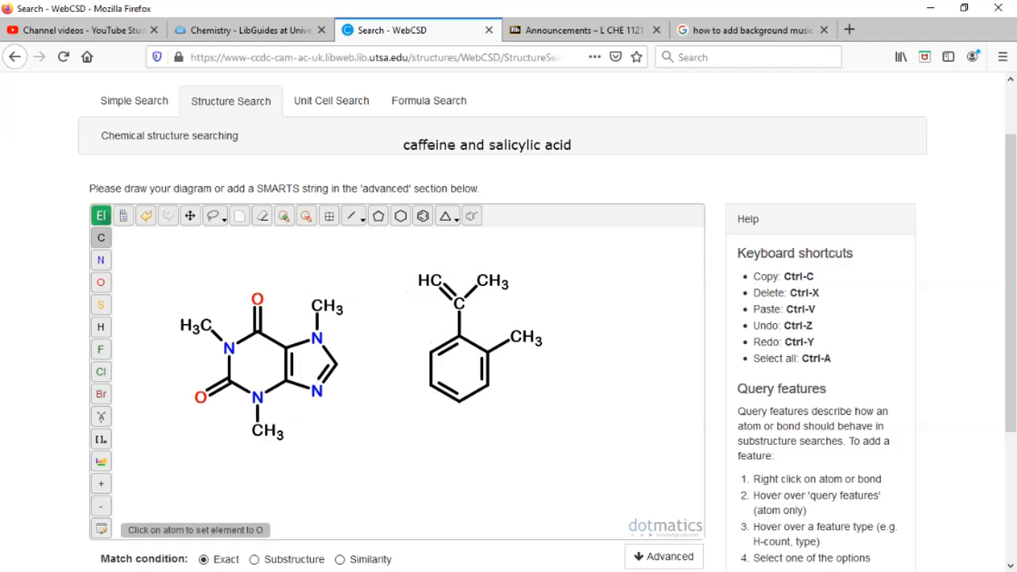
# - Change the phenyl ring's three terminal substituent carbons to oxygen: both branch ends and the upper-right methyl
pyautogui.click(100, 282)
pyautogui.click(430, 280)
pyautogui.click(492, 281)
pyautogui.click(525, 337)
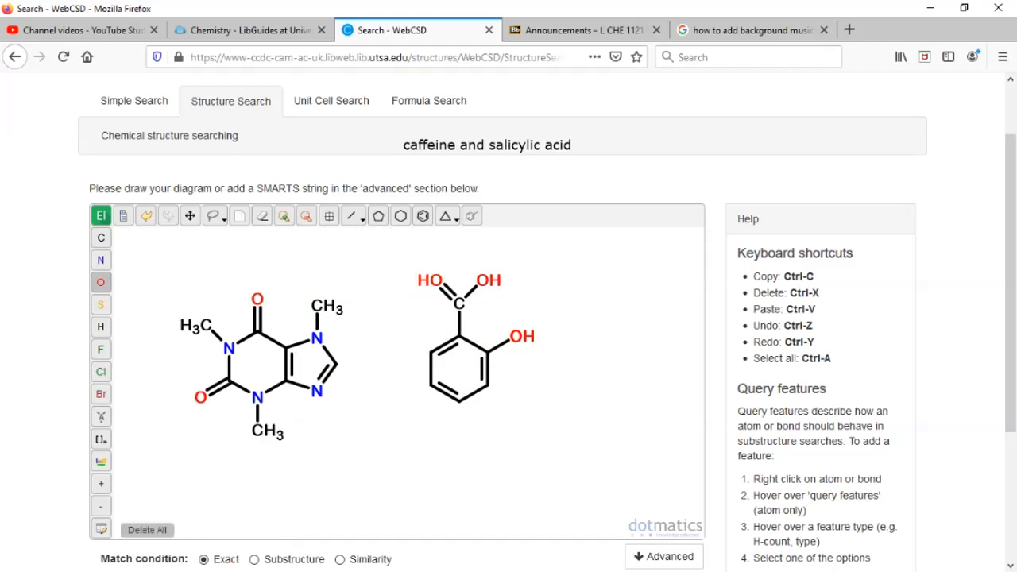
# - Erase the acid group's double-bonded HO and redraw it as a double-bonded oxygen without hydrogen
pyautogui.click(263, 215)
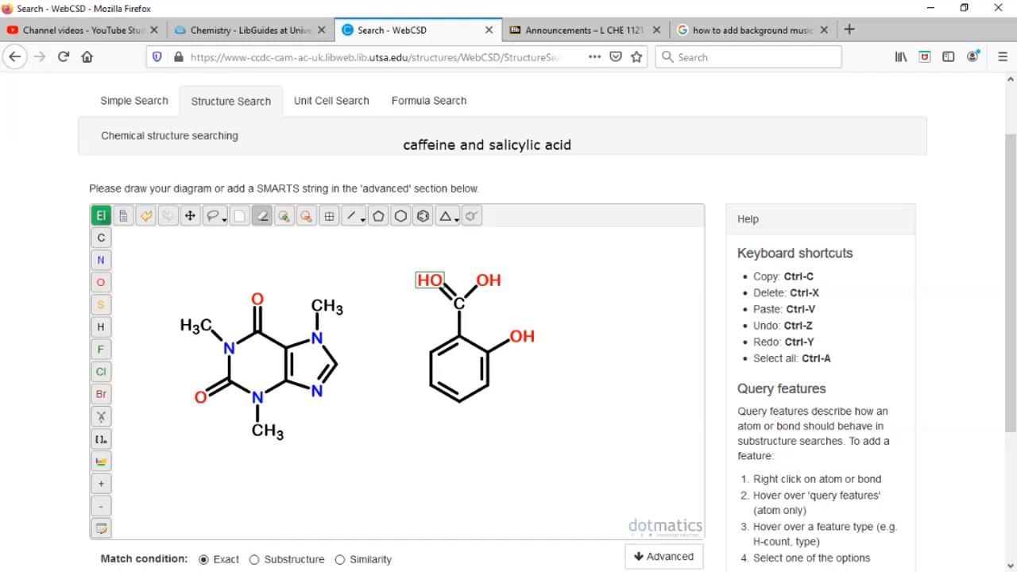
pyautogui.click(429, 279)
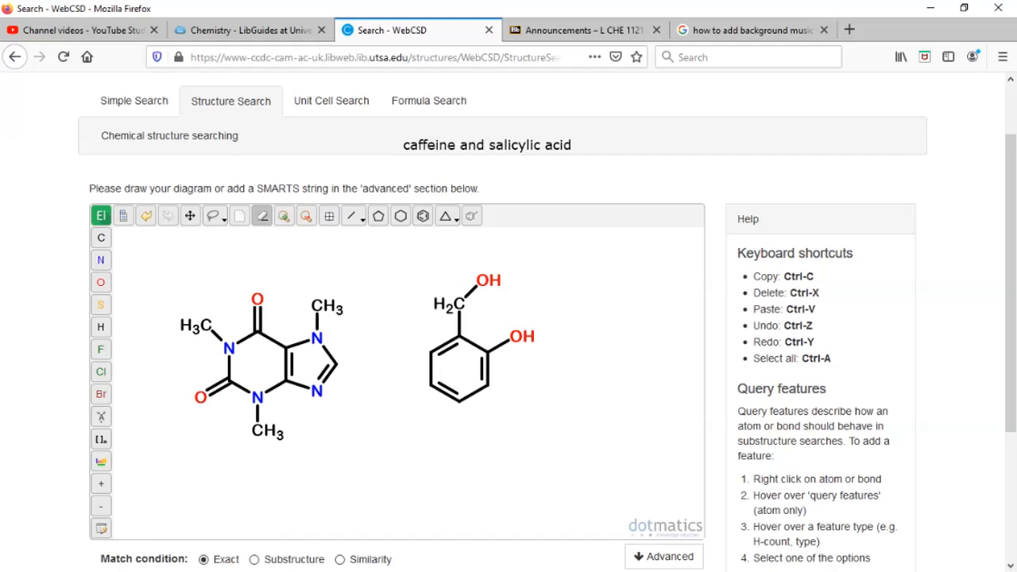
pyautogui.click(363, 218)
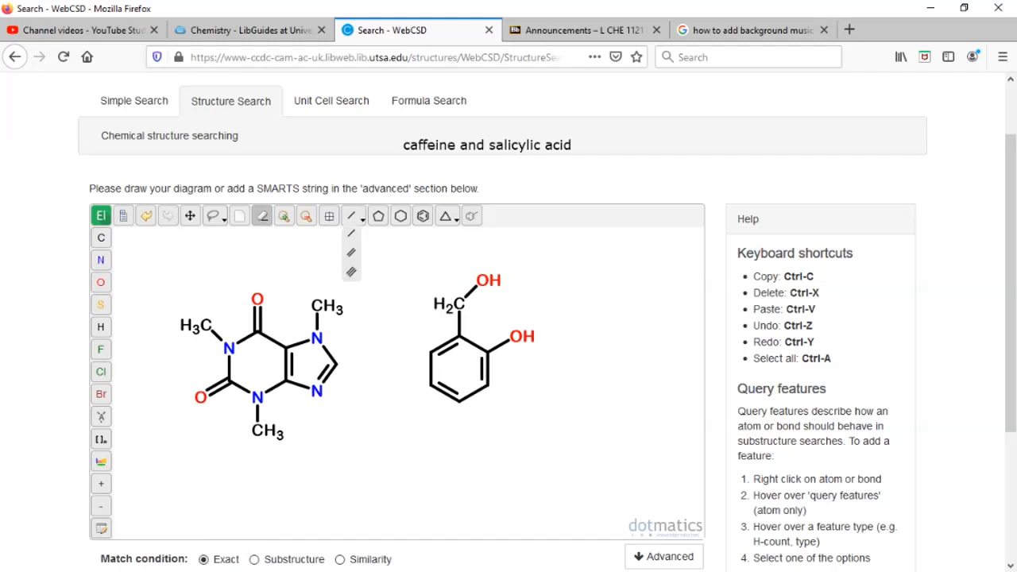
pyautogui.click(350, 252)
pyautogui.click(458, 304)
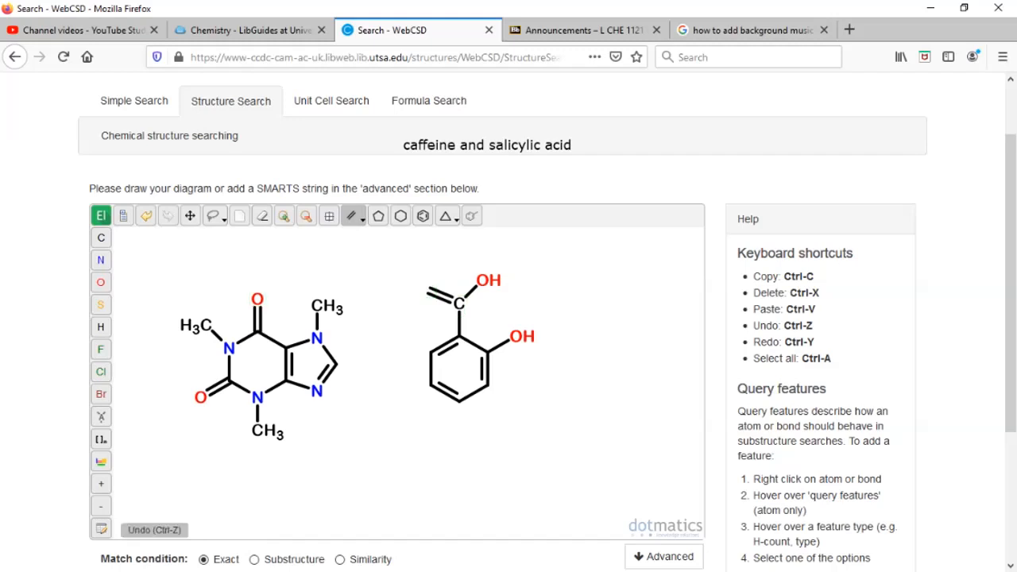
pyautogui.click(101, 282)
pyautogui.click(429, 292)
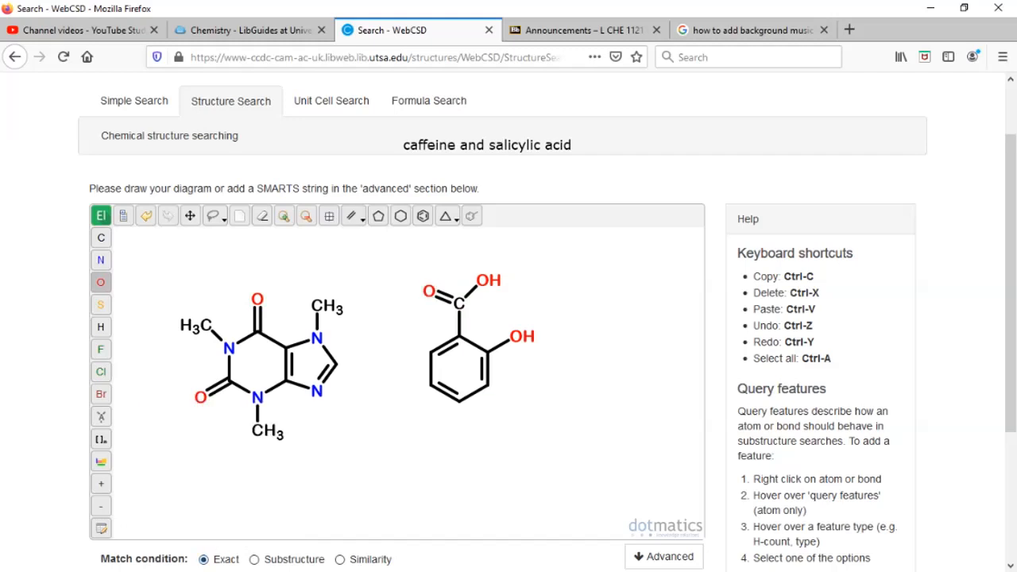
# - Erase the OH on the phenyl ring's upper-right carbon and redraw it as a single-bonded oxygen without a set hydrogen
pyautogui.click(263, 215)
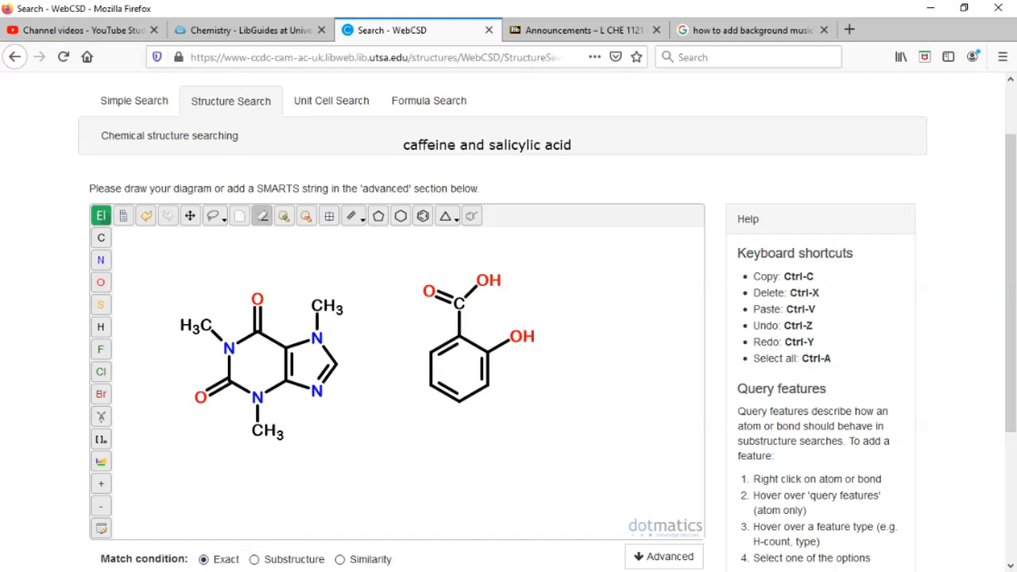
pyautogui.click(522, 337)
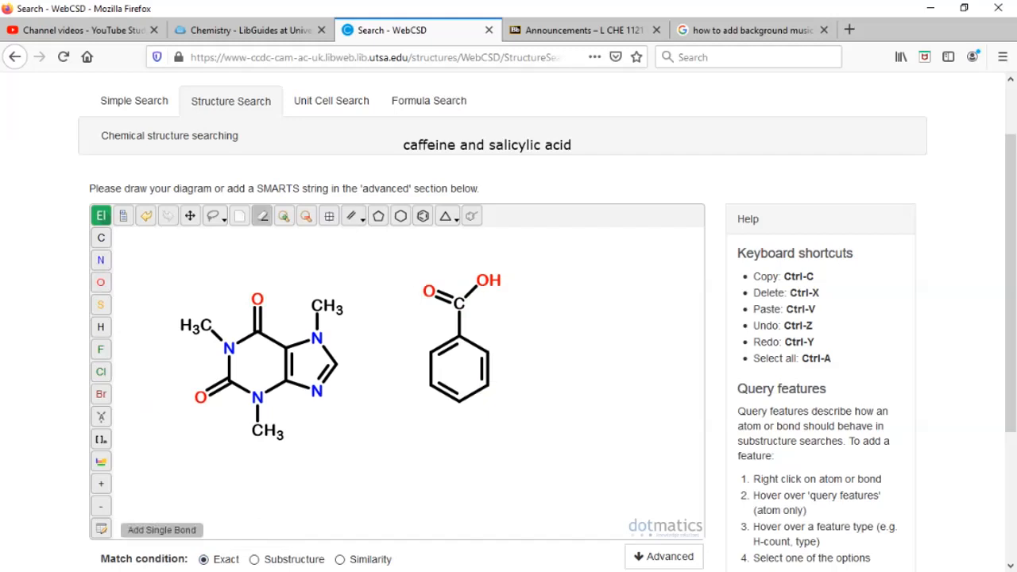
pyautogui.click(351, 215)
pyautogui.click(362, 220)
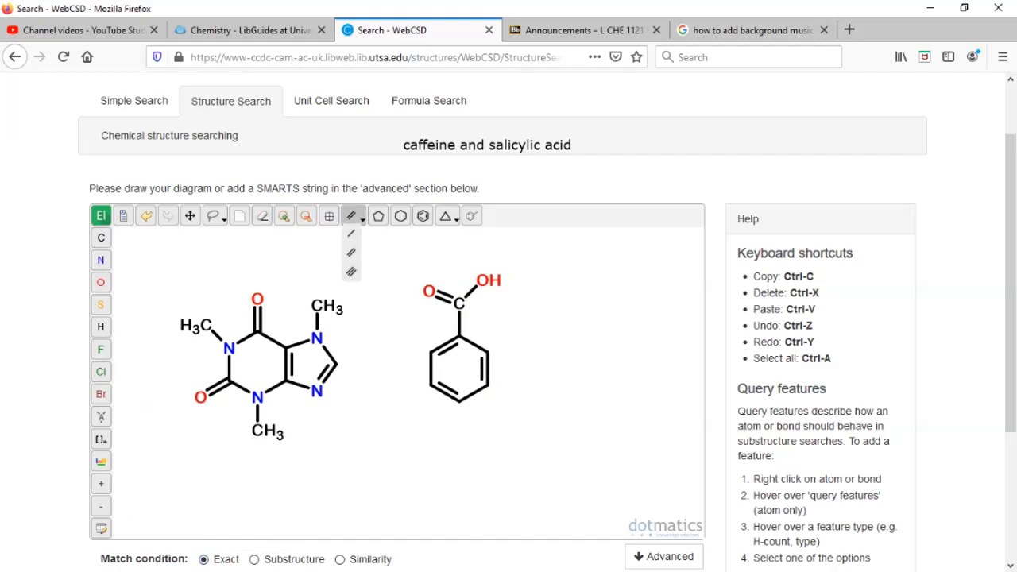
pyautogui.click(351, 233)
pyautogui.click(487, 352)
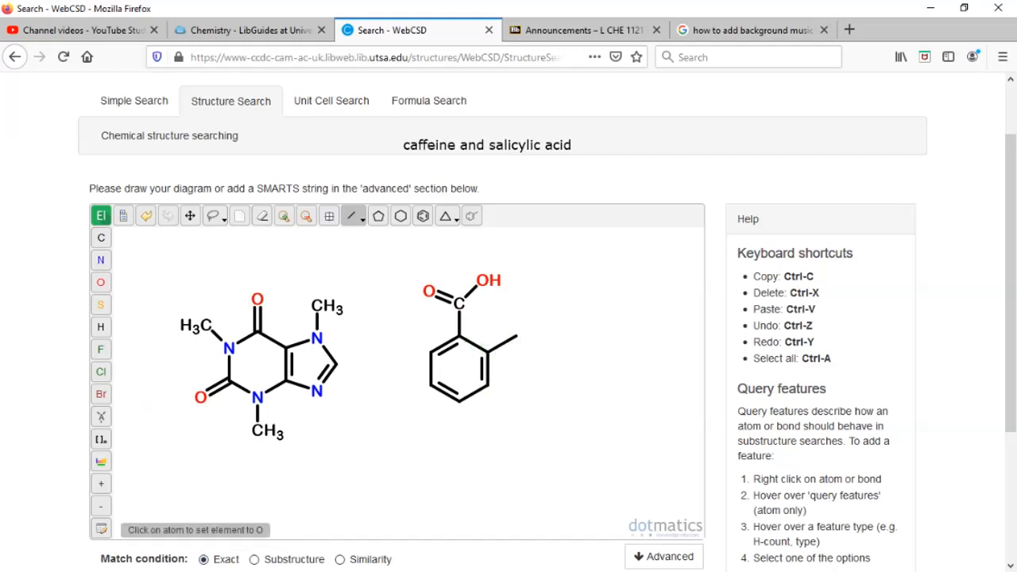
pyautogui.click(100, 282)
pyautogui.click(516, 336)
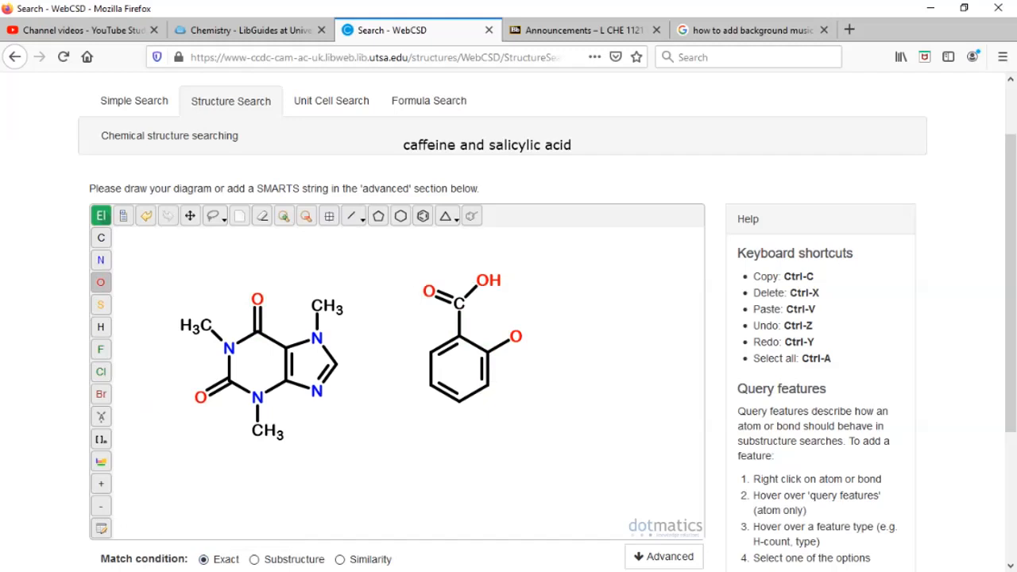
# - Add an explicit hydrogen to each of the four unsubstituted carbons of the phenyl ring
pyautogui.moveTo(431, 352); pyautogui.dragTo(402, 336)
pyautogui.click(101, 327)
pyautogui.click(402, 336)
pyautogui.moveTo(430, 386)
pyautogui.mouseDown()
pyautogui.moveTo(402, 401)
pyautogui.moveTo(459, 435)
pyautogui.mouseUp()
pyautogui.moveTo(488, 385); pyautogui.dragTo(510, 407)
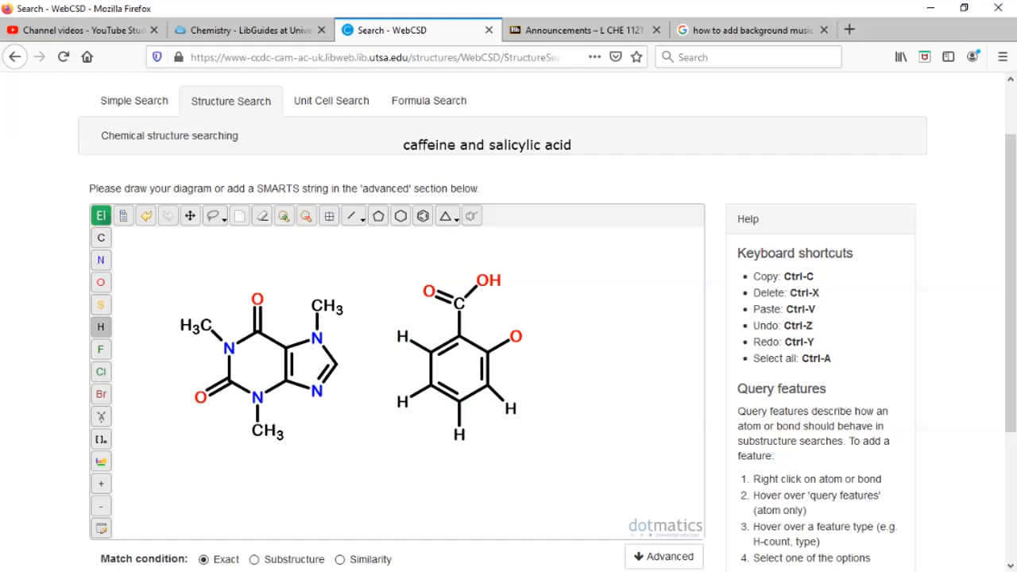
# - Run the structure search with the exact match condition and look through the first entry's 3D view, diagram, publication and chemical details
pyautogui.scroll(-2, 398, 358)
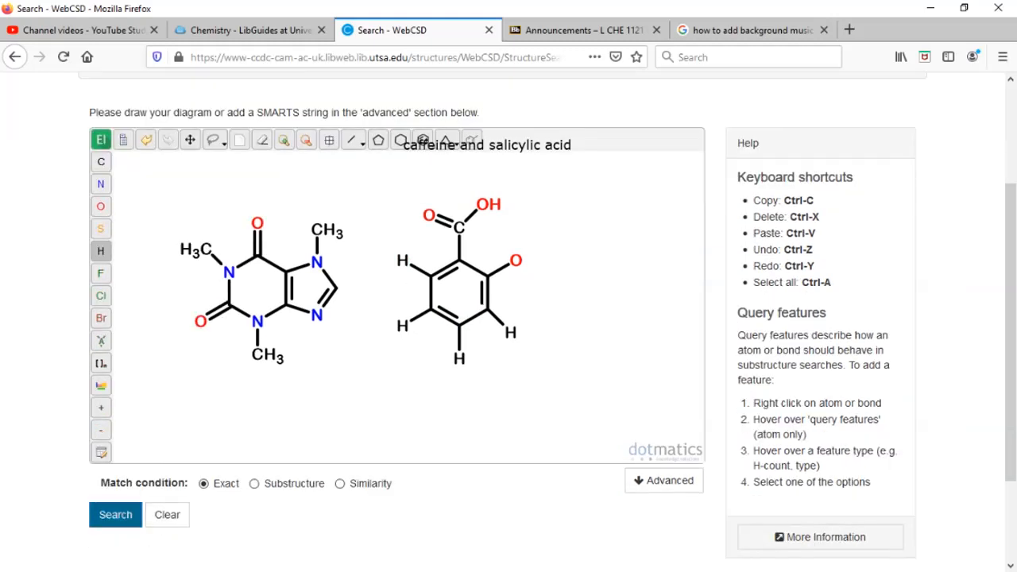
pyautogui.click(116, 513)
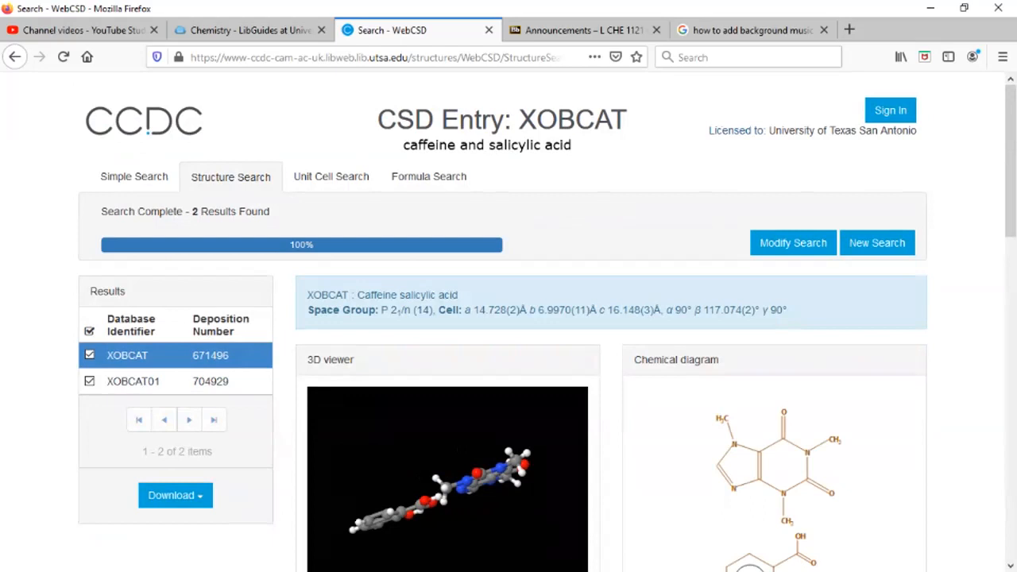
pyautogui.scroll(-3, 509, 318)
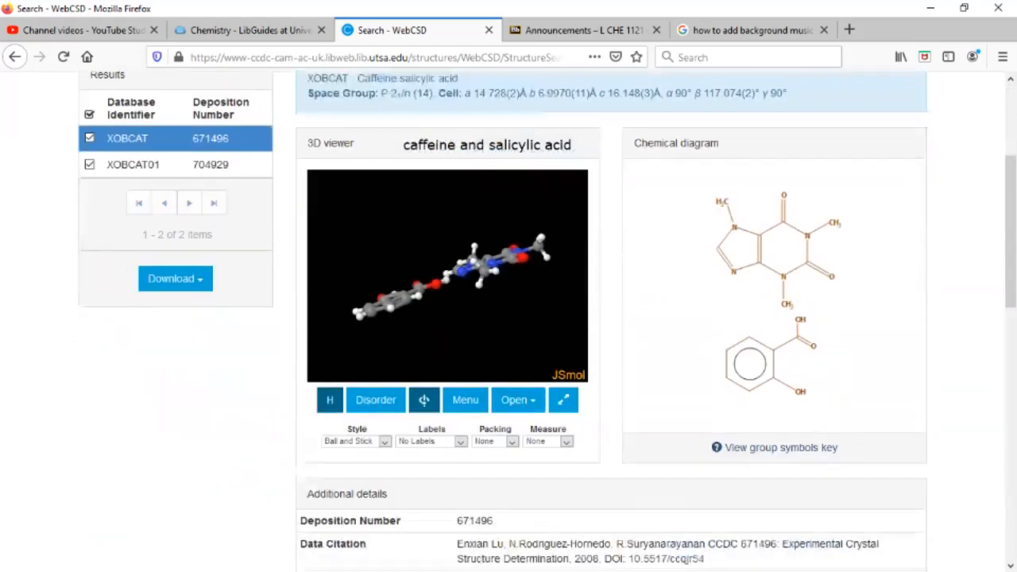
pyautogui.scroll(-1, 509, 318)
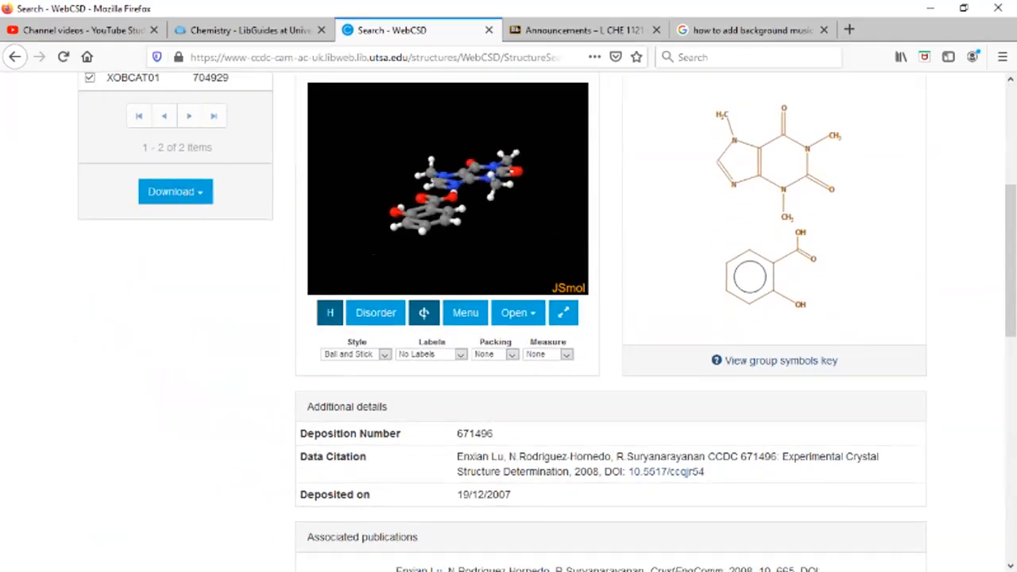
pyautogui.scroll(-2, 509, 318)
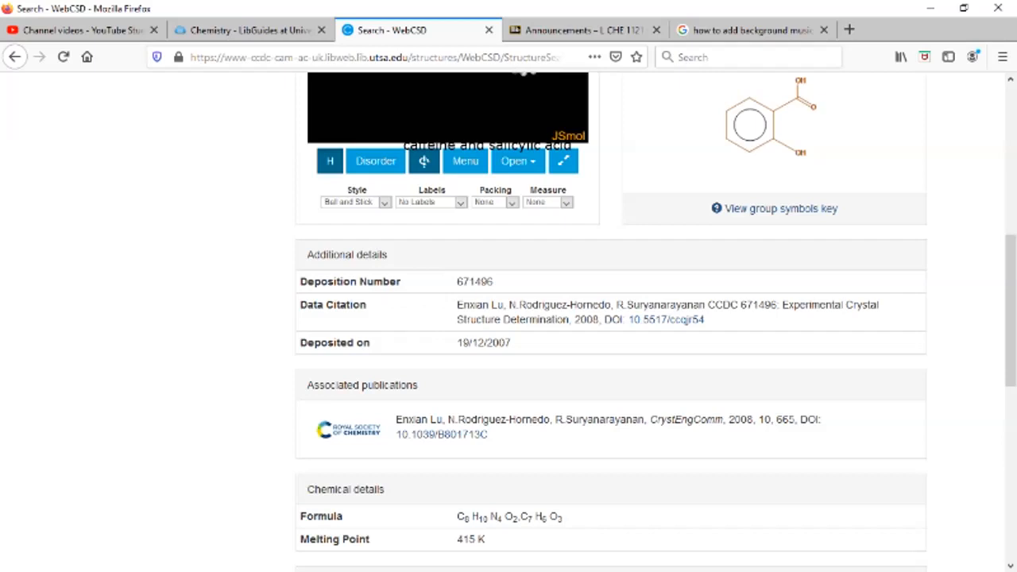
pyautogui.scroll(-1, 509, 318)
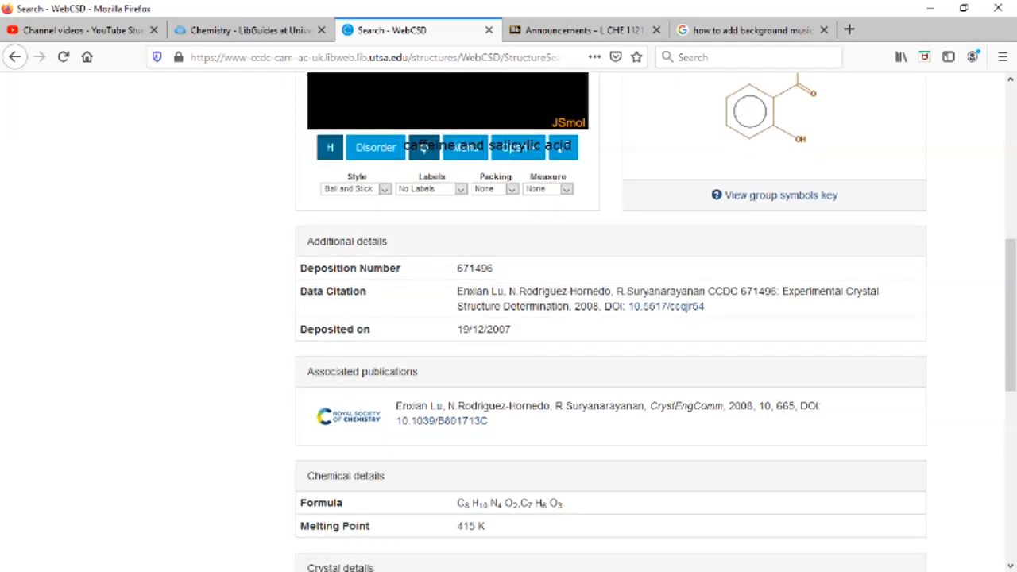
# - Bring the entry's crystal details into view and annotate them with the space group text "P21/n"
pyautogui.scroll(-1, 612, 317)
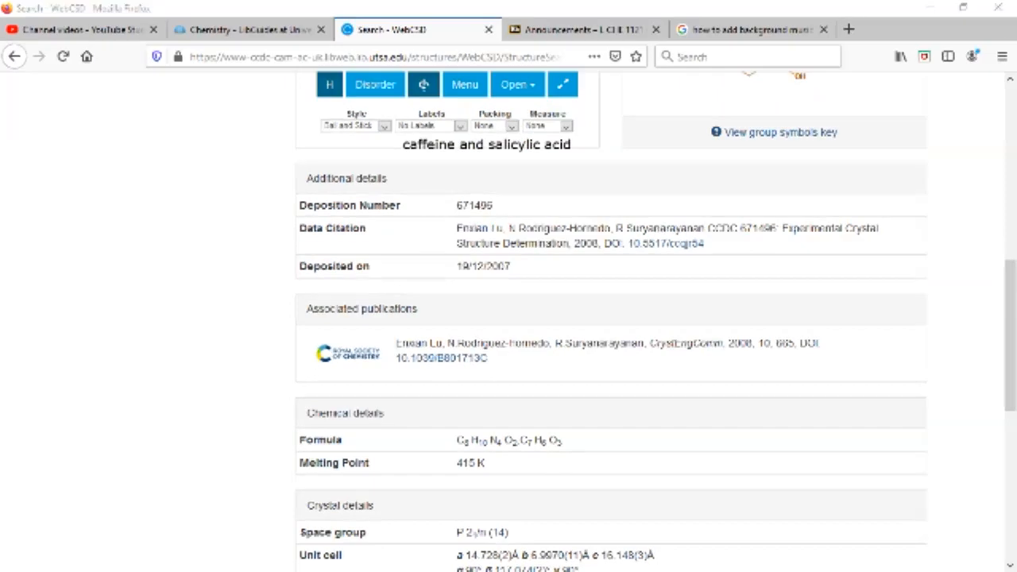
pyautogui.write('P')
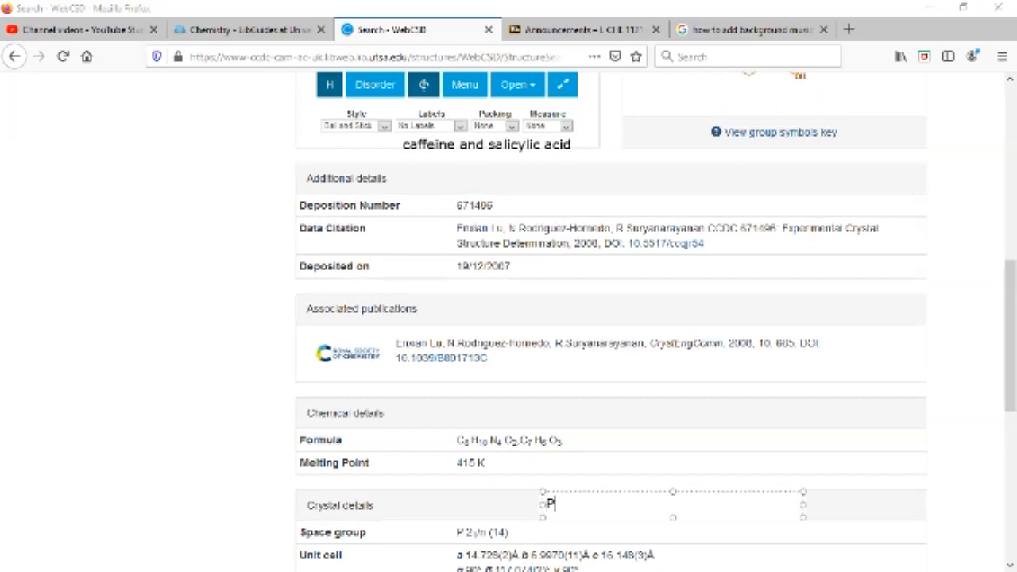
pyautogui.write('21/n')
pyautogui.press('Escape')
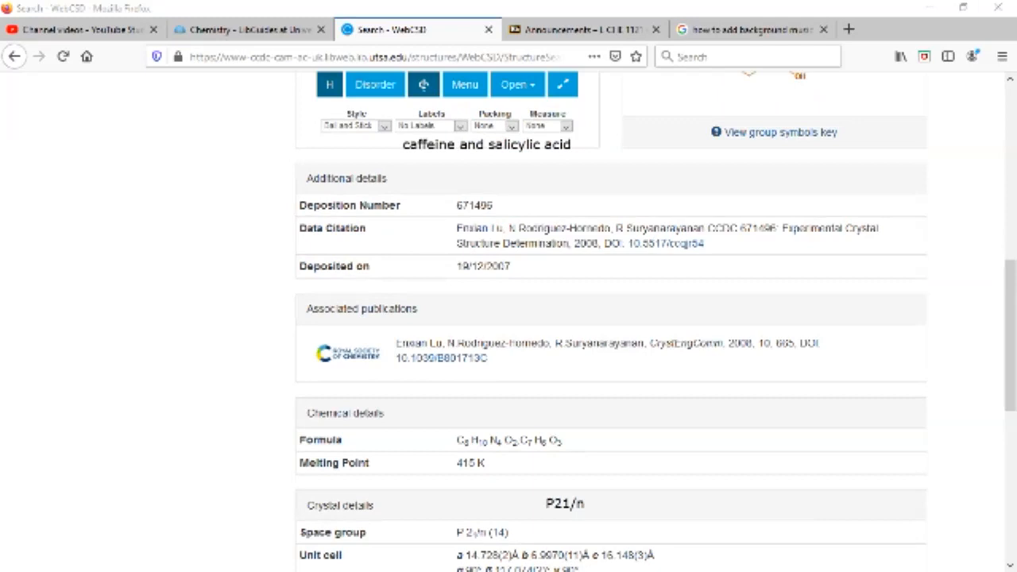
# - Return to the caffeine and salicylic acid query for modification and clear the whole drawing
pyautogui.scroll(10, 509, 318)
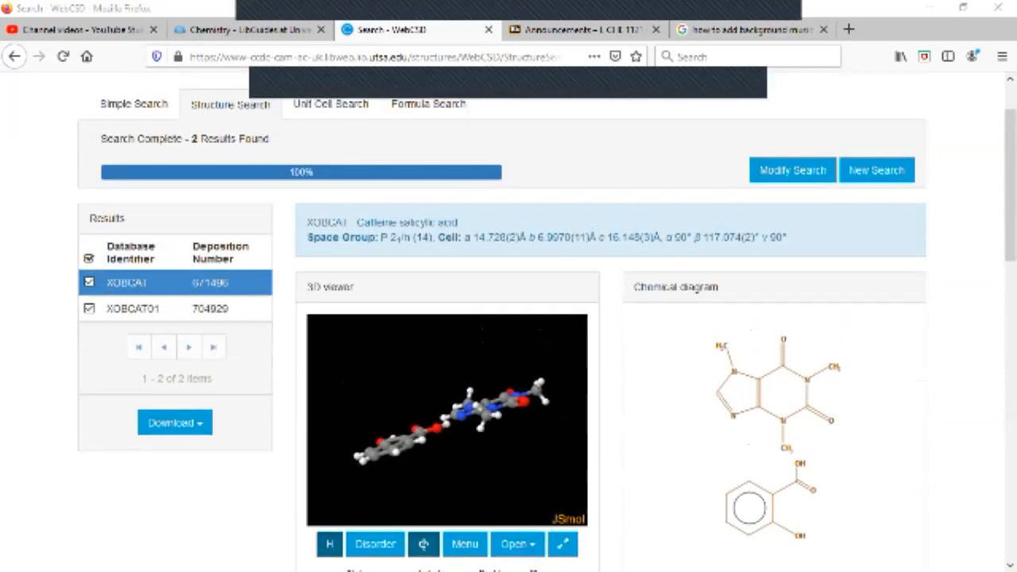
pyautogui.scroll(2, 508, 318)
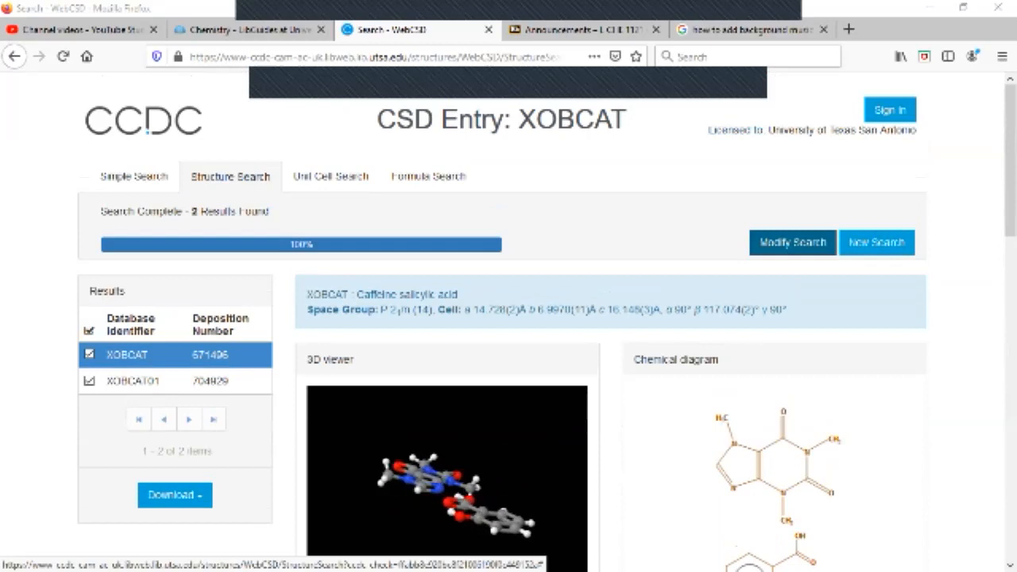
pyautogui.click(792, 242)
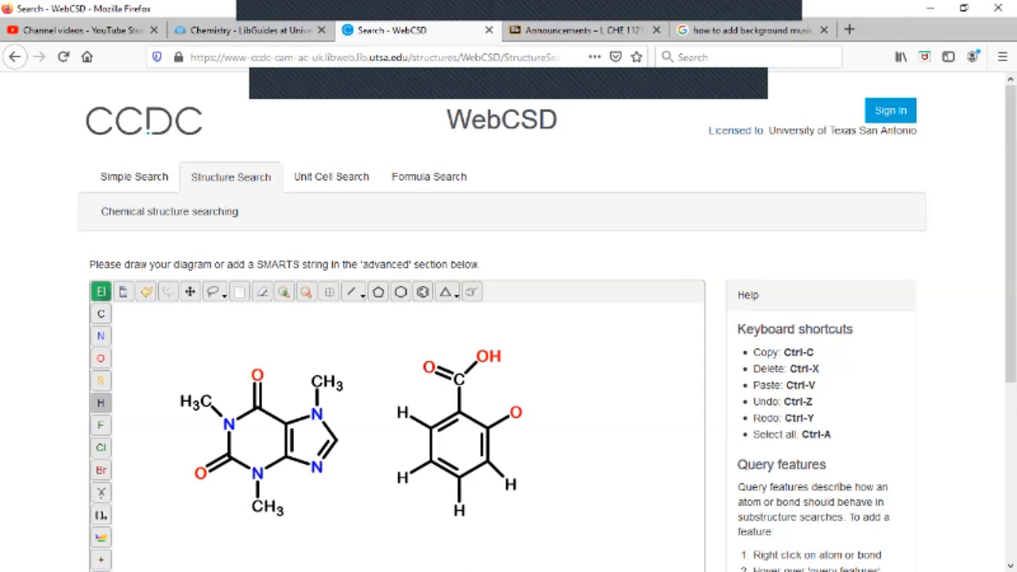
pyautogui.click(239, 292)
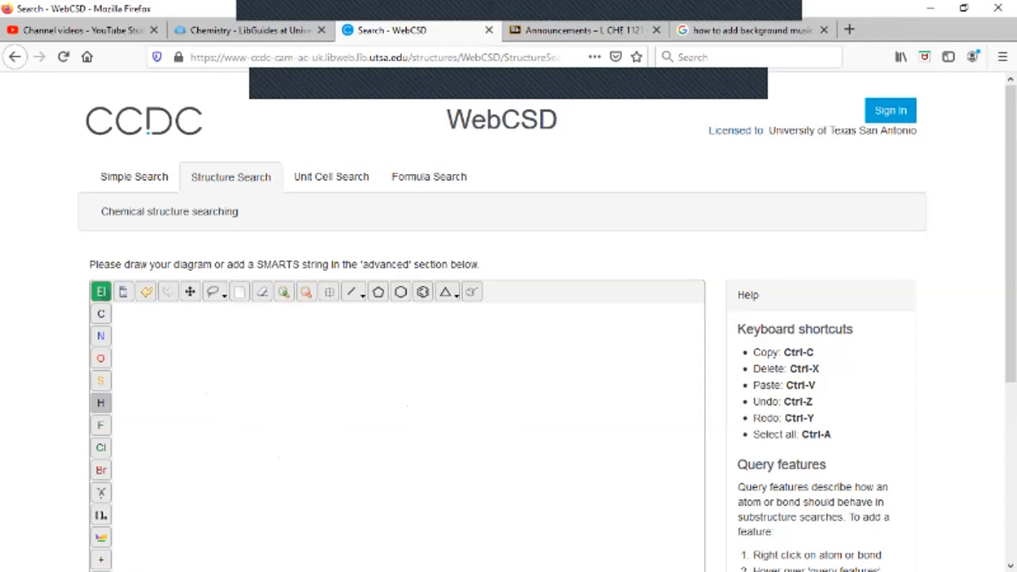
# - Draw a benzene ring with single-bonded carbon substituents on its uppermost and lowermost atoms, para to each other
pyautogui.click(423, 292)
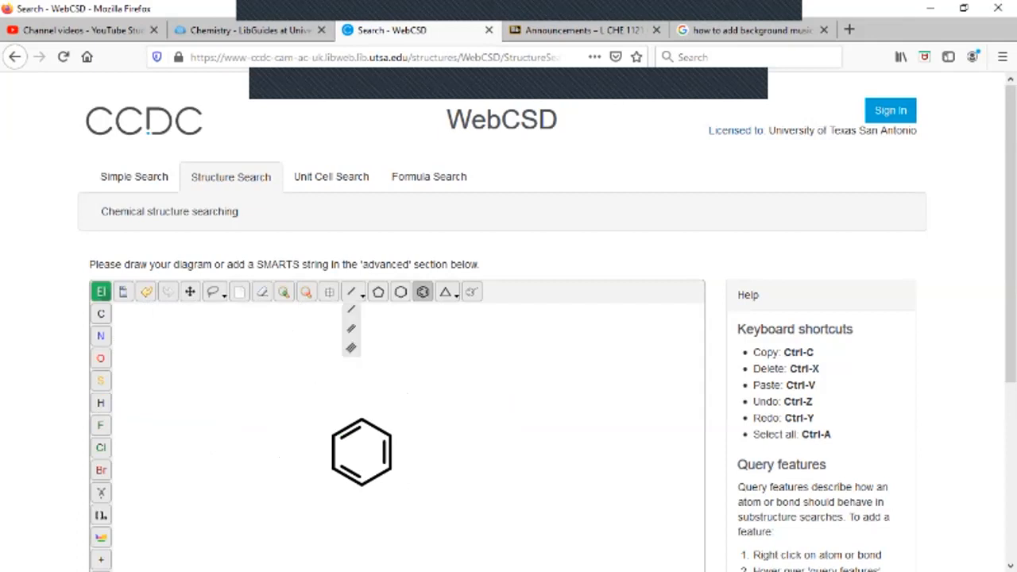
pyautogui.click(351, 310)
pyautogui.click(101, 314)
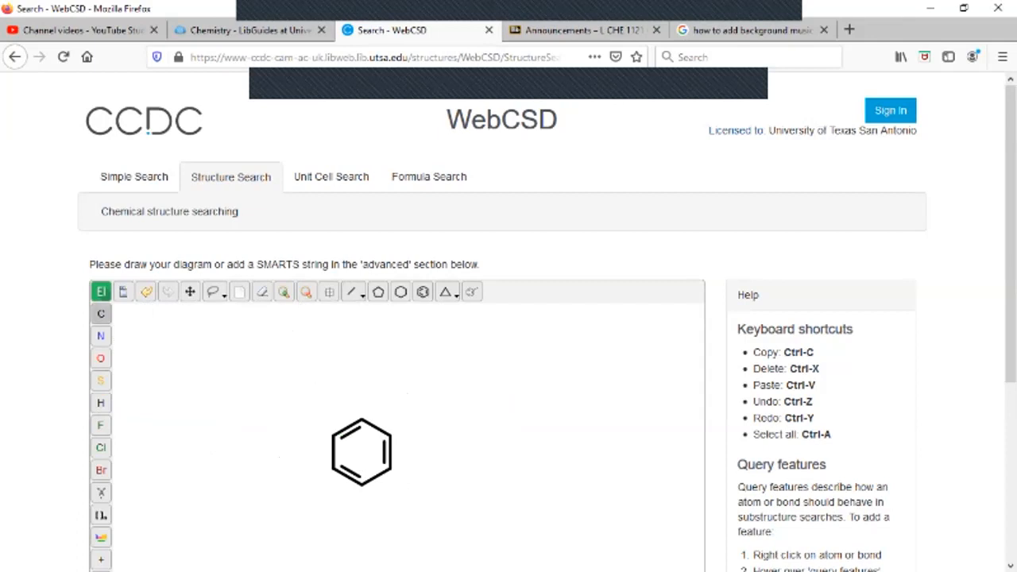
pyautogui.click(362, 418)
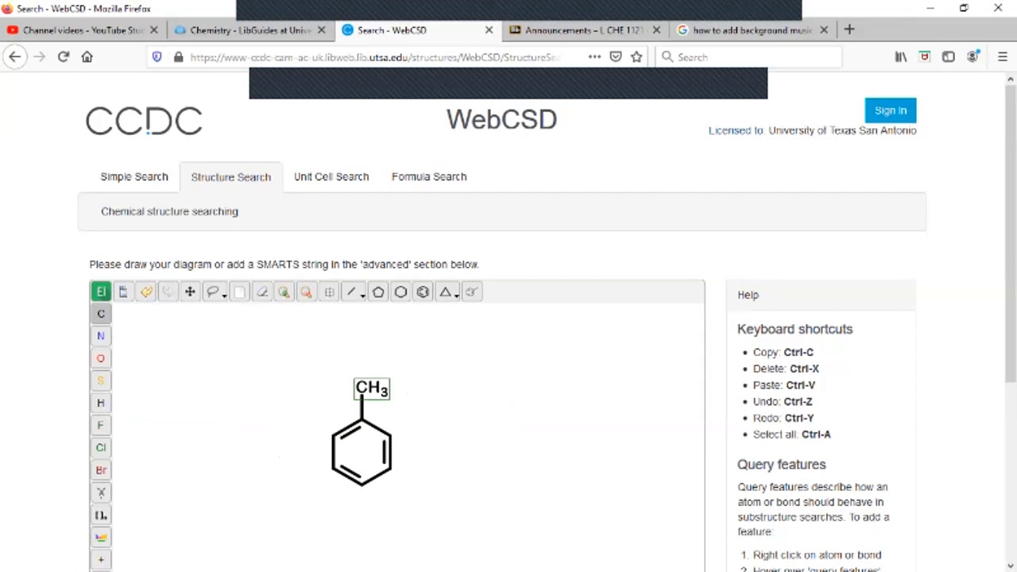
pyautogui.click(362, 485)
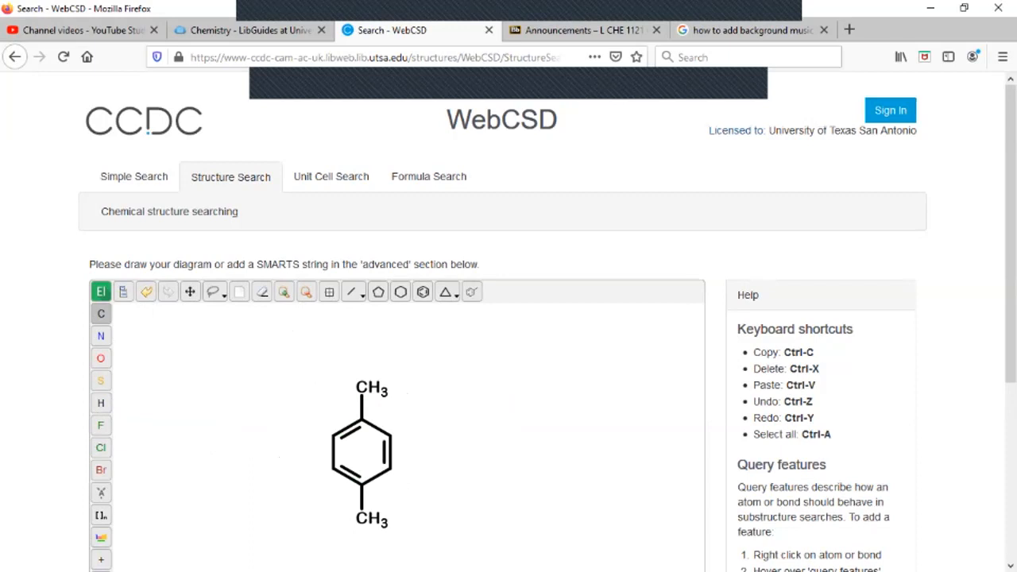
# - Change the upper methyl substituent to nitrogen and the lower one to oxygen, forming p-aminophenol
pyautogui.click(101, 336)
pyautogui.click(371, 388)
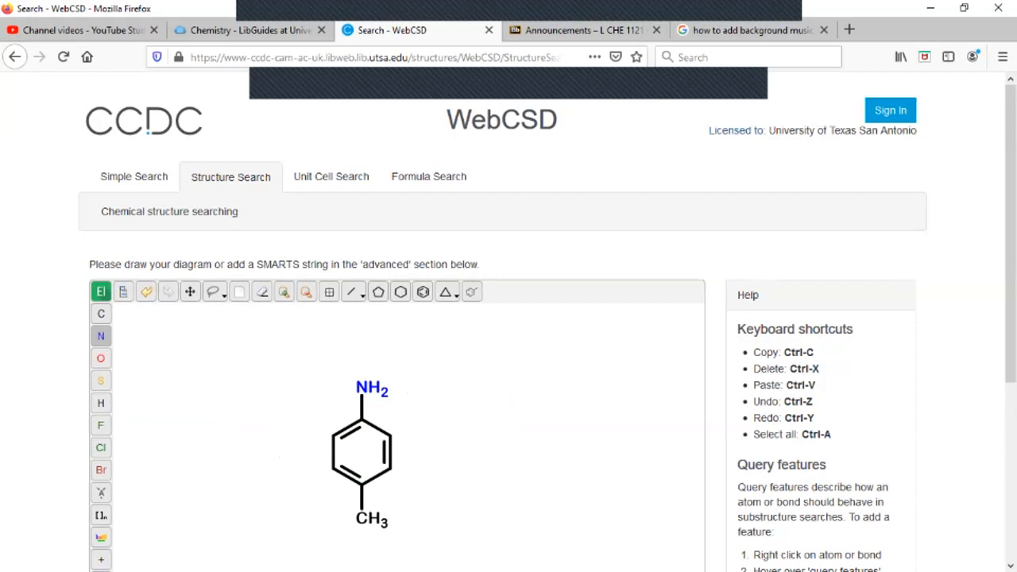
pyautogui.click(101, 358)
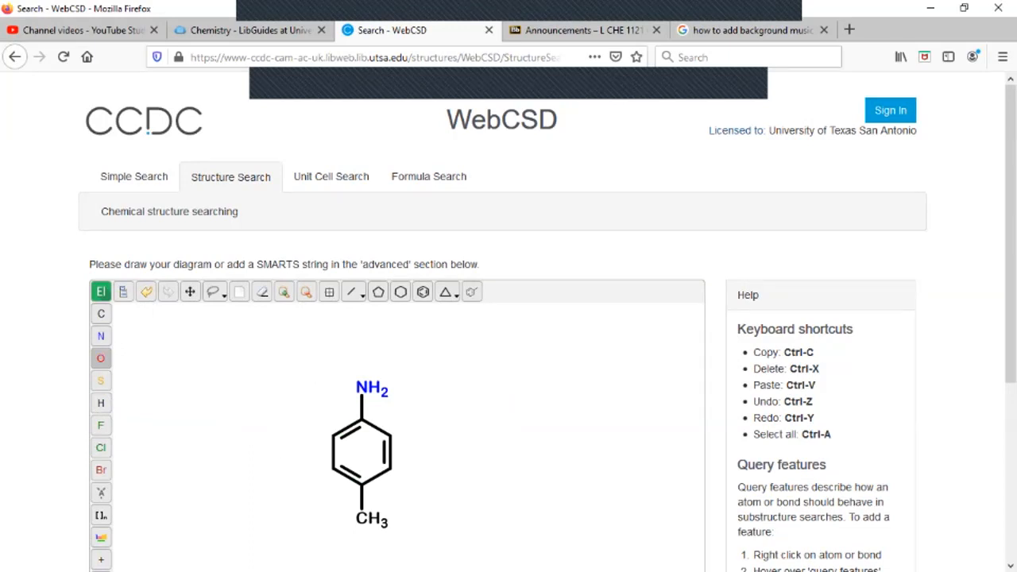
pyautogui.click(368, 518)
# - Add an explicit hydrogen to each of the four unsubstituted carbons of the aminophenol ring
pyautogui.click(100, 403)
pyautogui.click(333, 436)
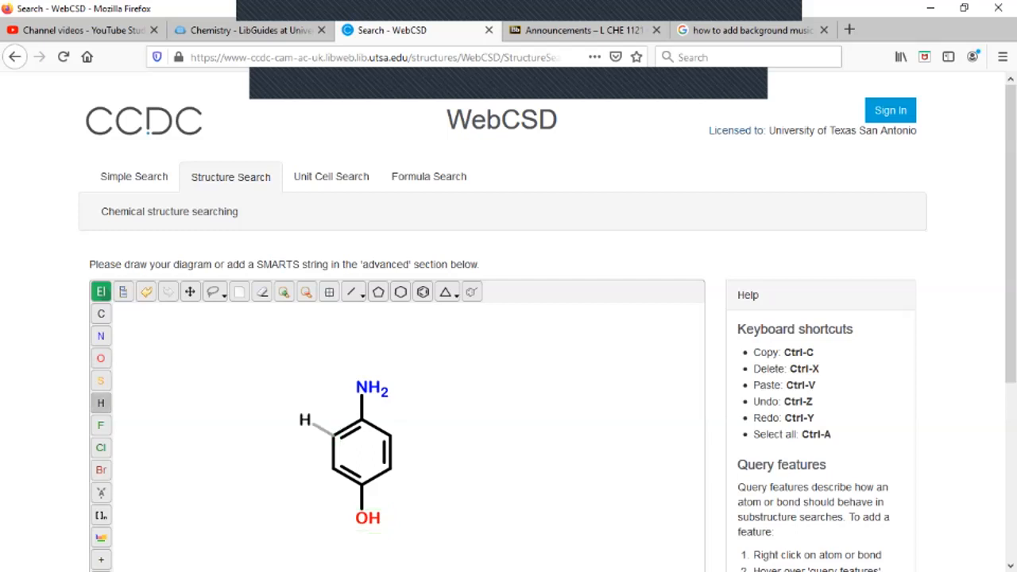
pyautogui.click(333, 468)
pyautogui.click(390, 436)
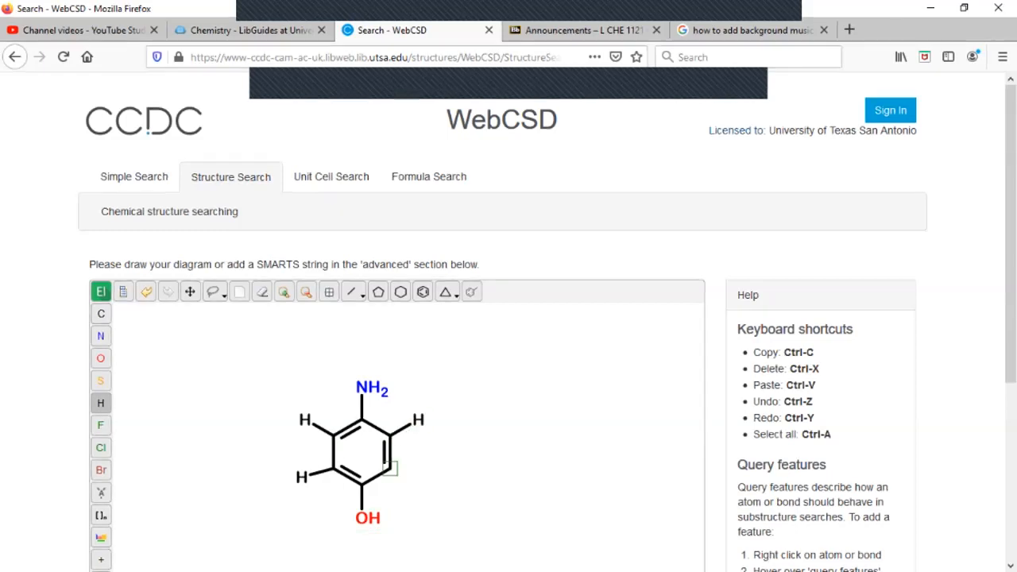
pyautogui.click(391, 468)
# - Label the drawn molecule with the text annotation "p-aminophenol"
pyautogui.click(443, 351)
pyautogui.write('p')
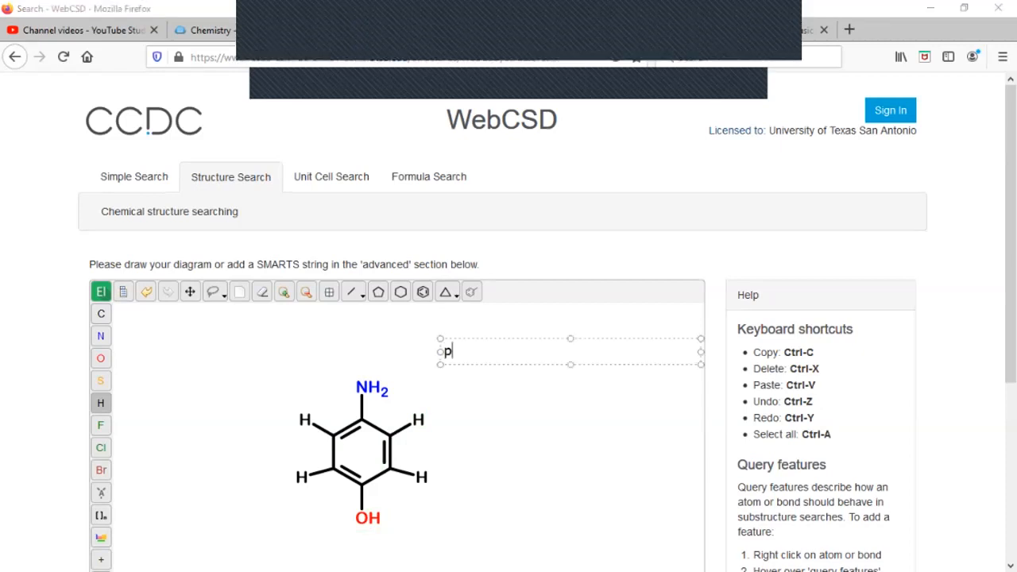
pyautogui.write('-aminop[h')
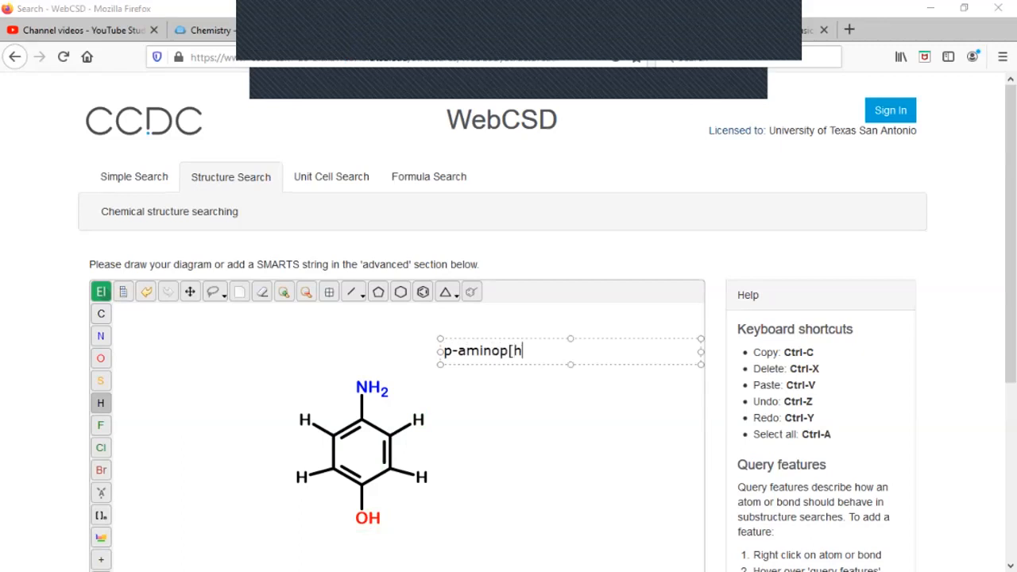
pyautogui.press('BackSpace')
pyautogui.press('BackSpace')
pyautogui.write('henol')
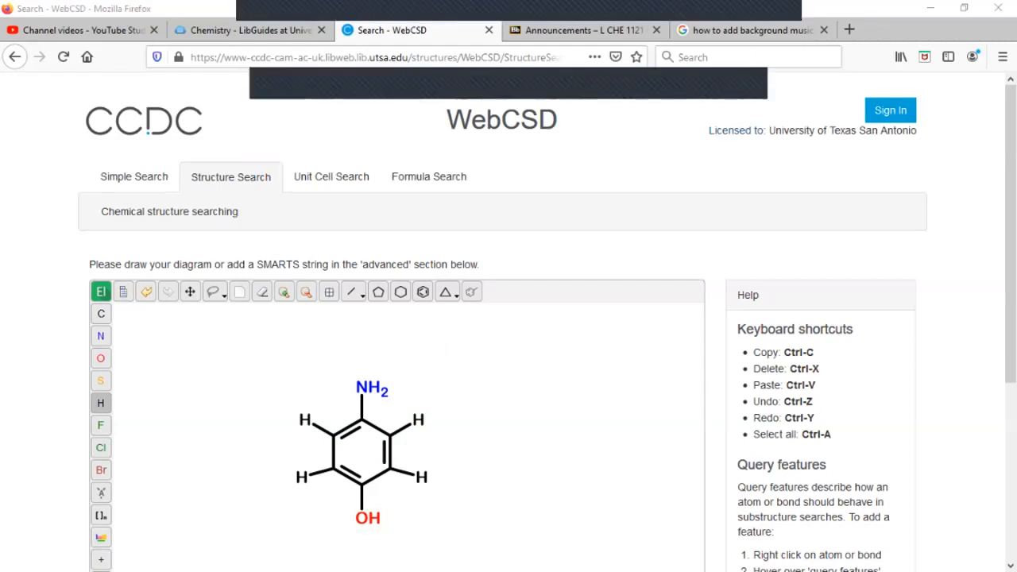
# - Run the p-aminophenol search with the exact match condition and look through the first entry's details, diagram and 3D view
pyautogui.scroll(-3, 509, 318)
pyautogui.scroll(-1, 508, 318)
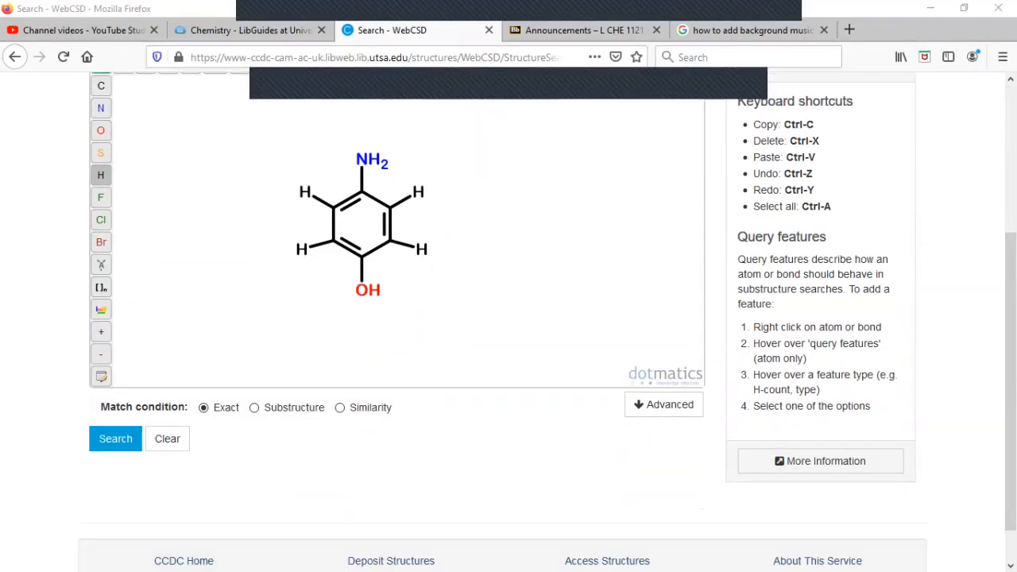
pyautogui.click(115, 439)
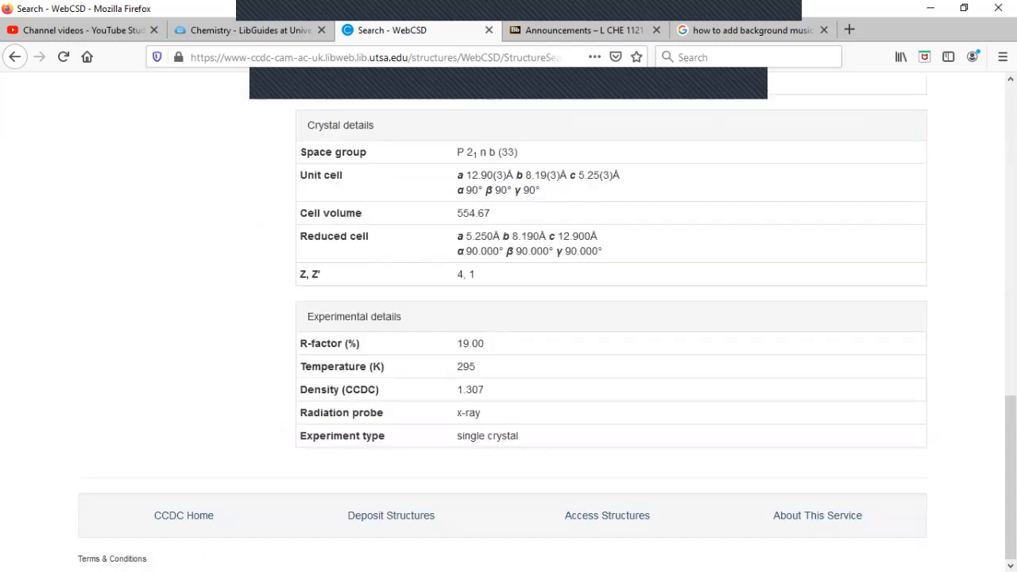
pyautogui.scroll(9, 509, 318)
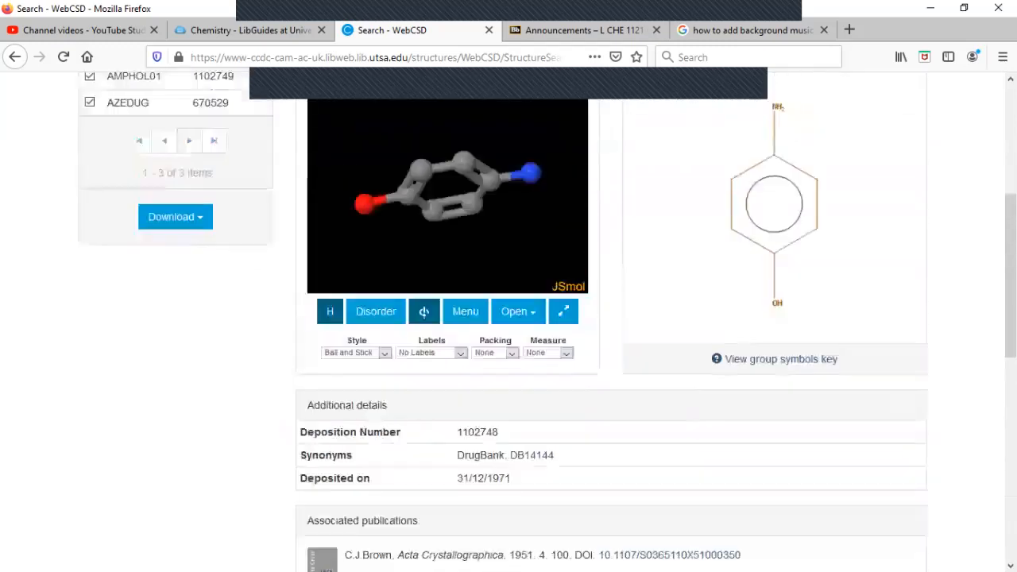
pyautogui.scroll(2, 174, 239)
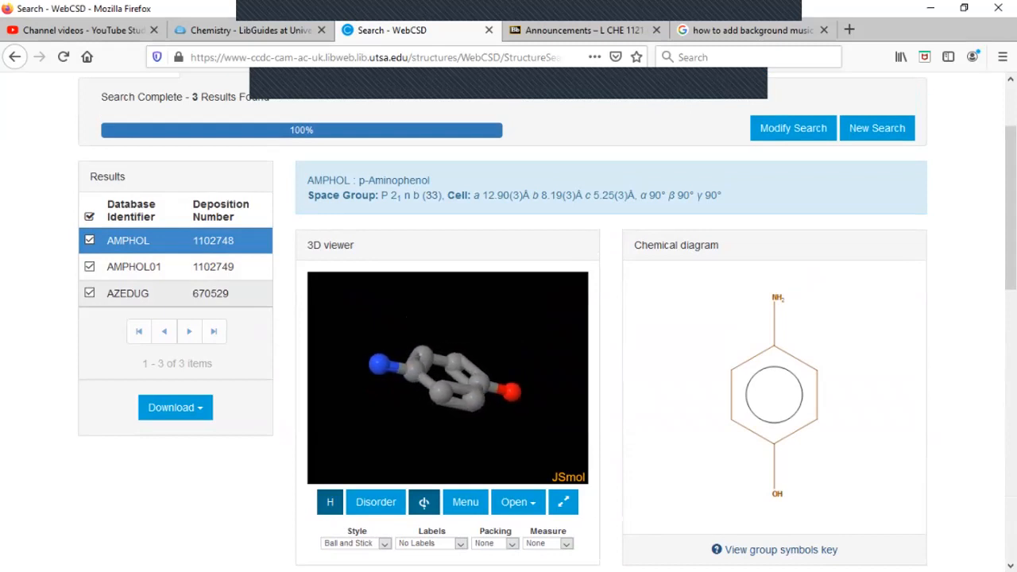
# - Open the AZEDUG entry and review its 3D view, chemical diagram, associated publication, formula and crystal details
pyautogui.click(143, 293)
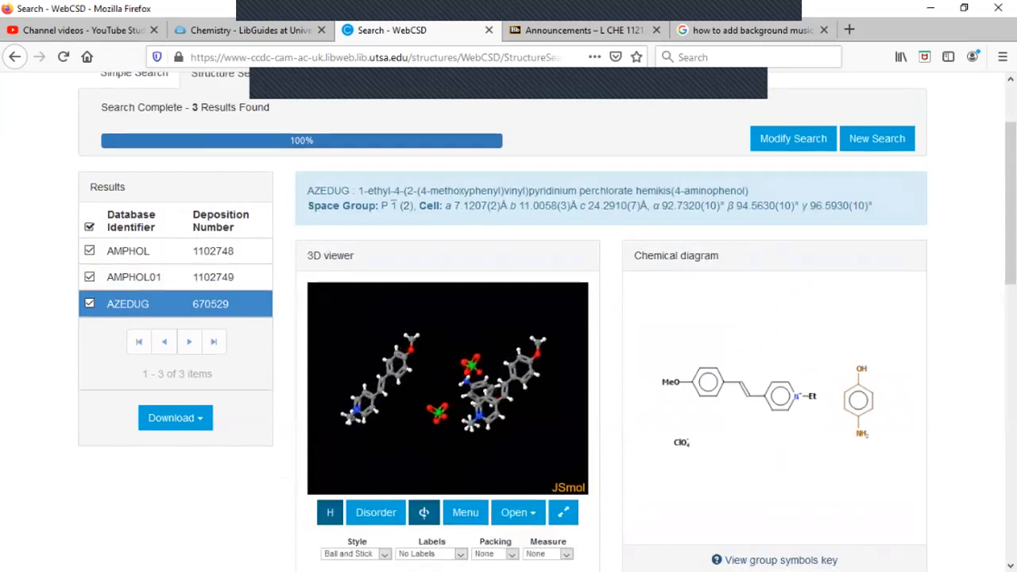
pyautogui.scroll(-2, 508, 318)
pyautogui.scroll(-3, 508, 318)
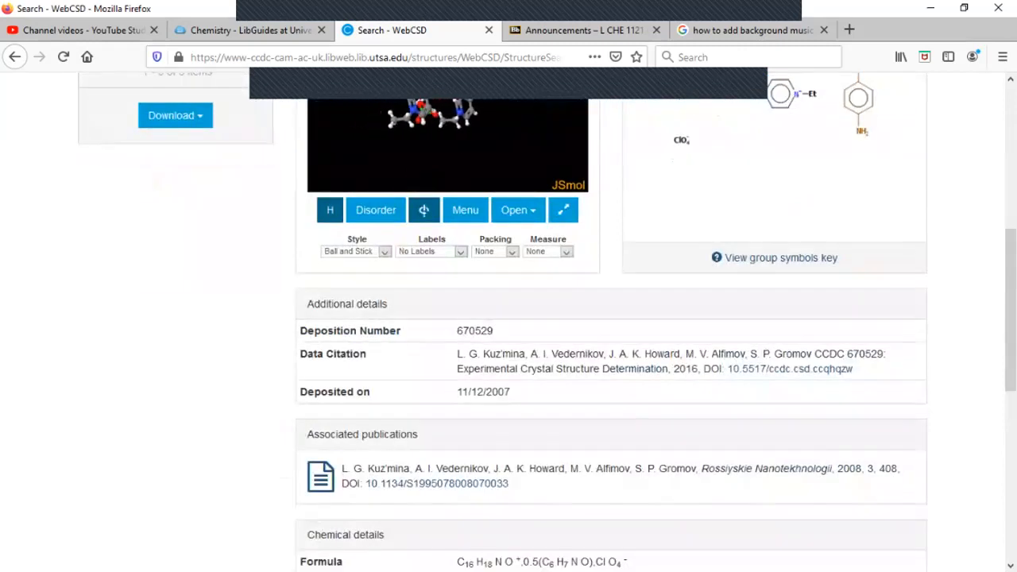
pyautogui.scroll(-1, 509, 318)
pyautogui.scroll(-3, 509, 318)
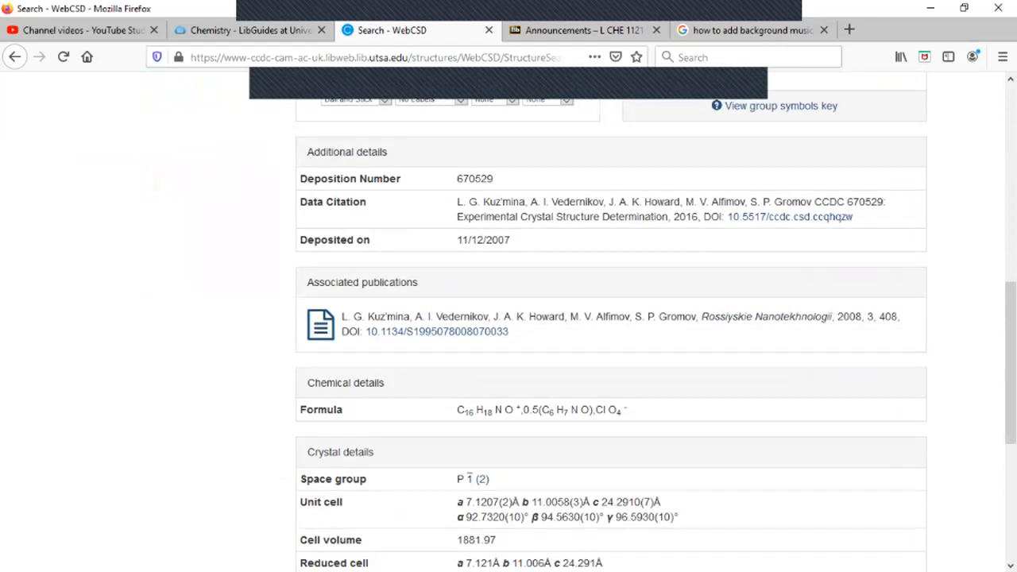
pyautogui.scroll(-2, 611, 328)
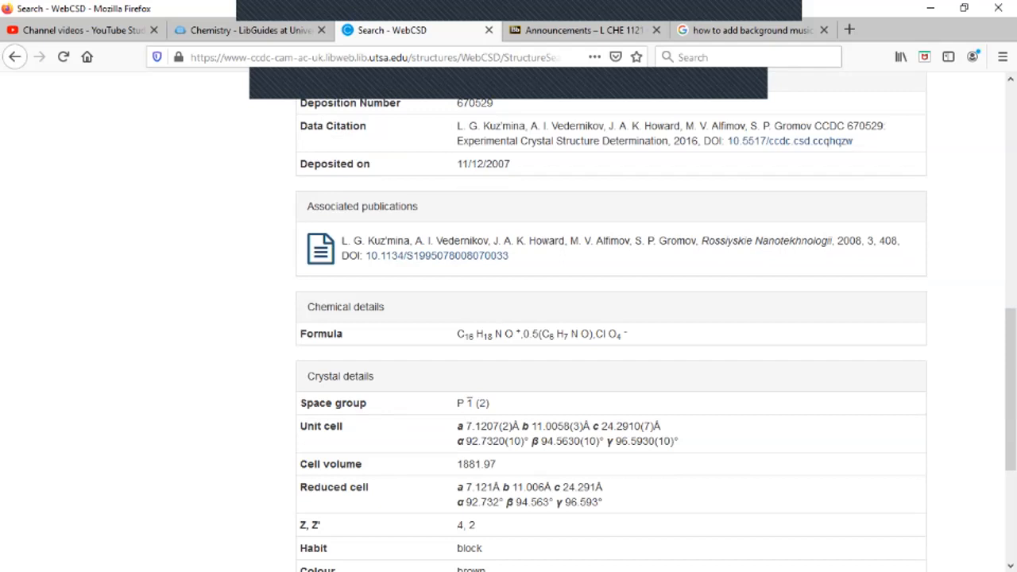
# - Annotate the AZEDUG entry's crystal details with the space group text "P-1"
pyautogui.click(547, 384)
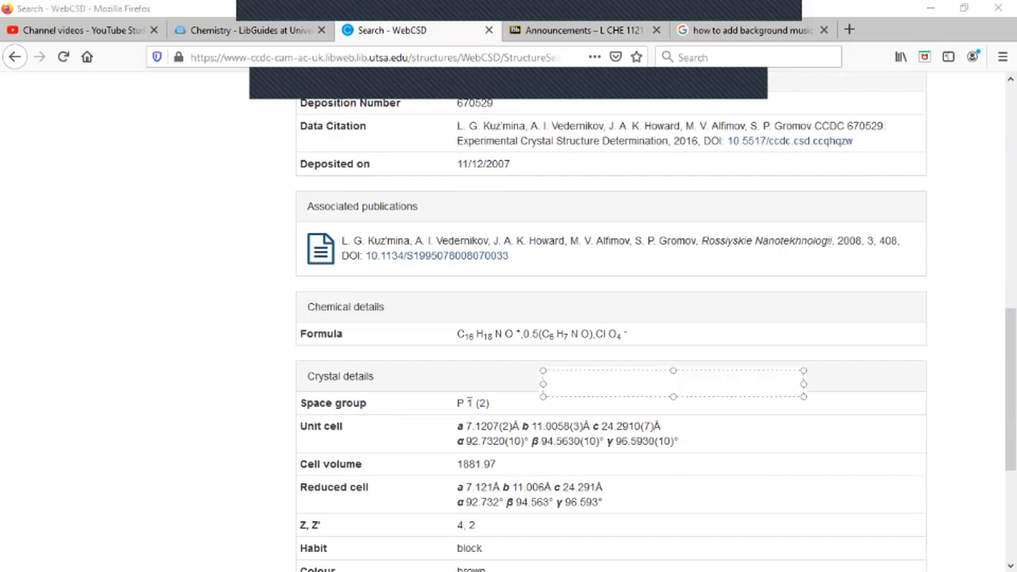
pyautogui.write('P-1')
pyautogui.press('Escape')
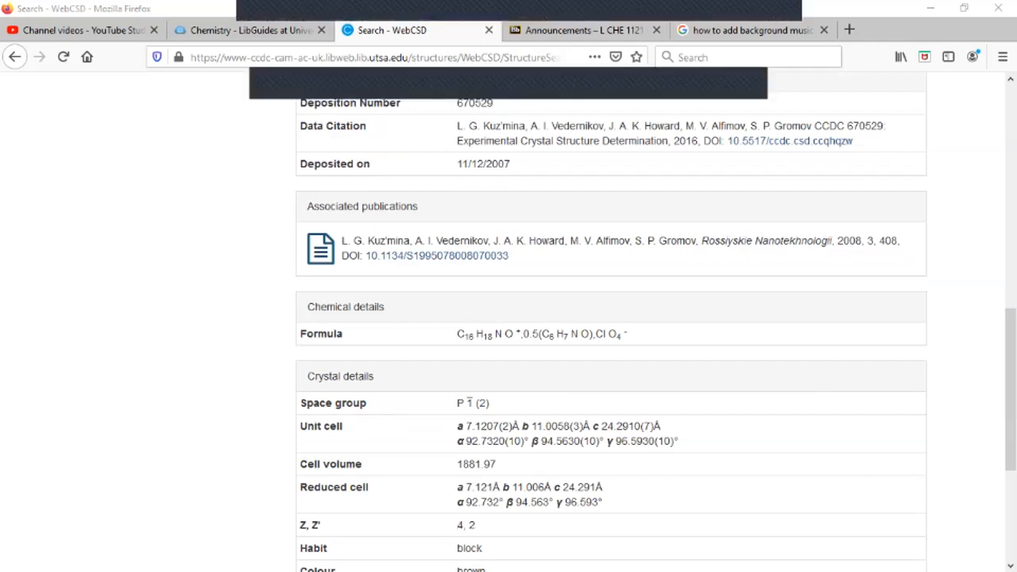
# - Return to the p-aminophenol query for modification and annotate the drawing with "protonated p-amionphenol"
pyautogui.scroll(10, 508, 317)
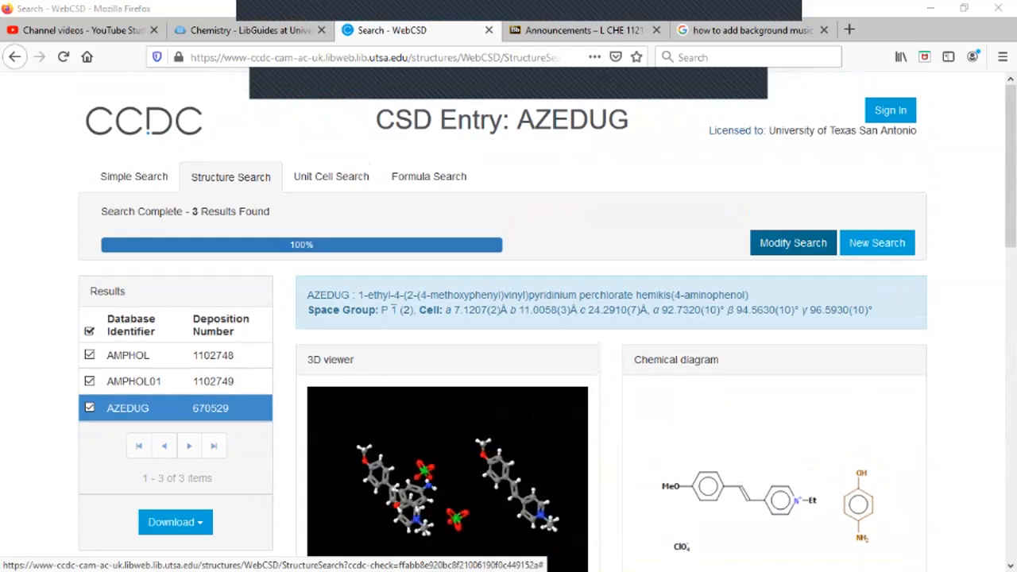
pyautogui.click(793, 242)
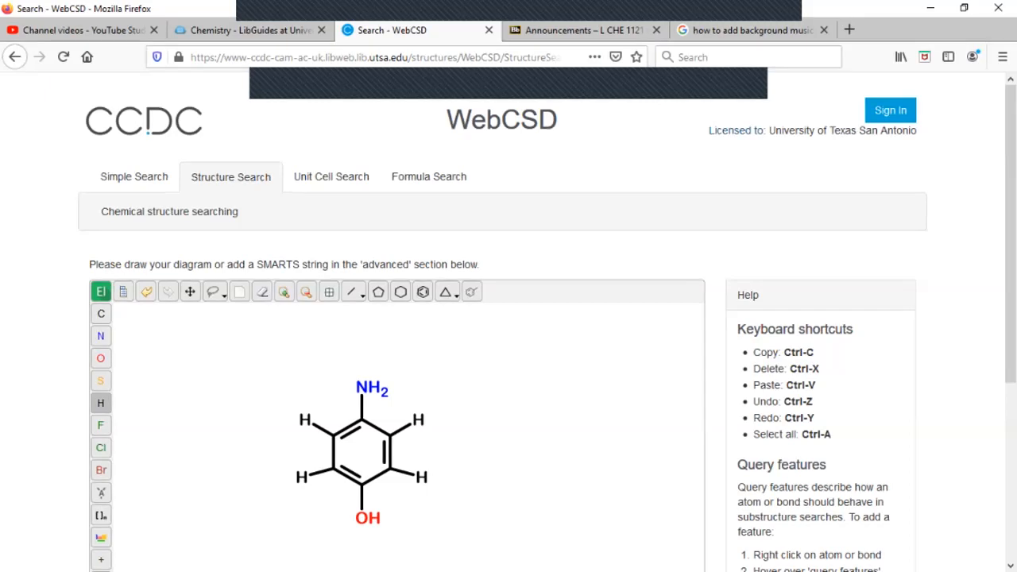
pyautogui.click(468, 338)
pyautogui.write('protonate')
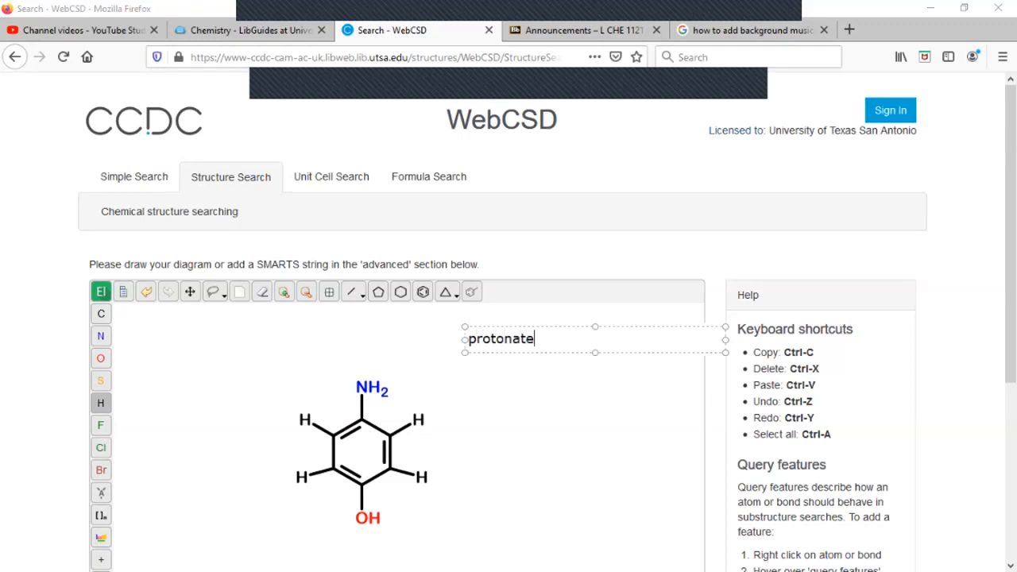
pyautogui.write('d p-amionphenol')
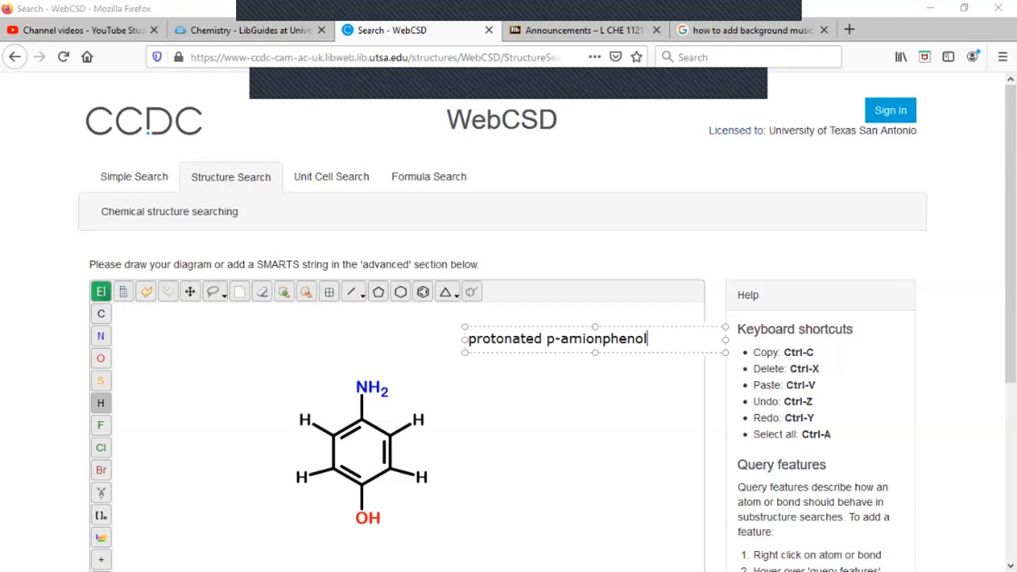
pyautogui.press('Escape')
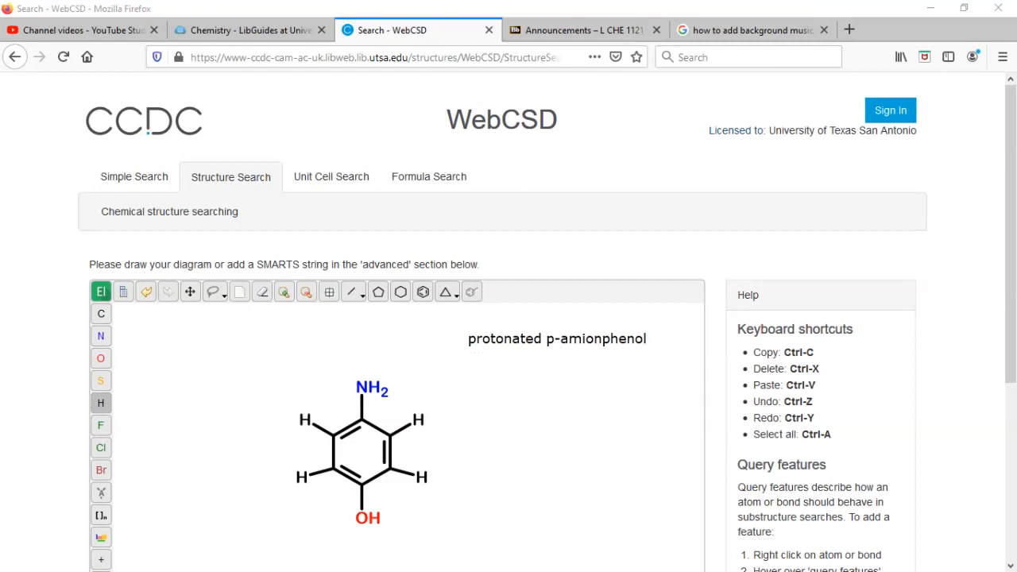
# - Replace the drawing's NH2 group with a nitrogen bearing three explicit hydrogens to make the protonated p-aminophenol query
pyautogui.click(263, 291)
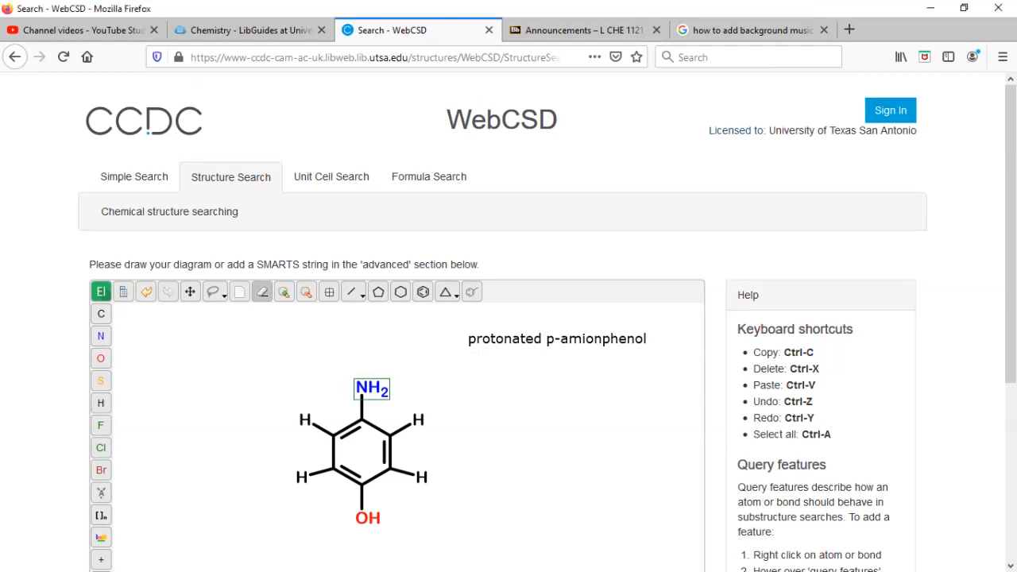
pyautogui.click(372, 389)
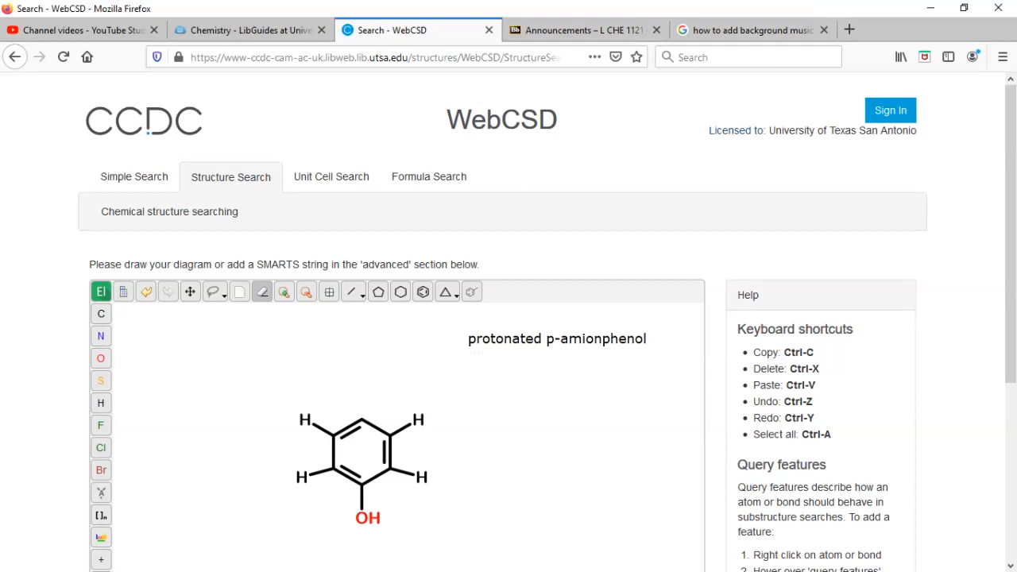
pyautogui.click(101, 336)
pyautogui.moveTo(361, 420); pyautogui.dragTo(362, 388)
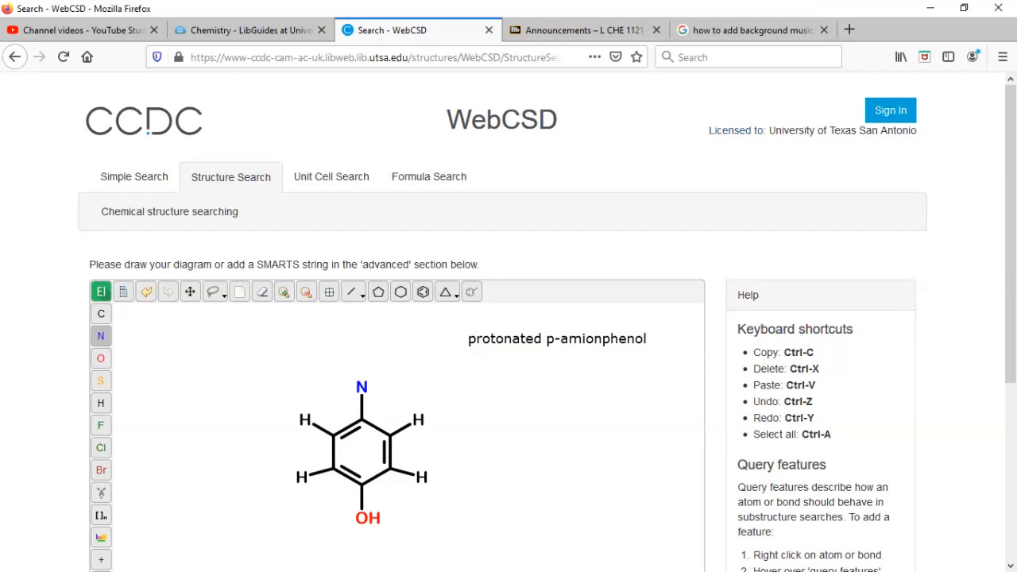
pyautogui.press('h')
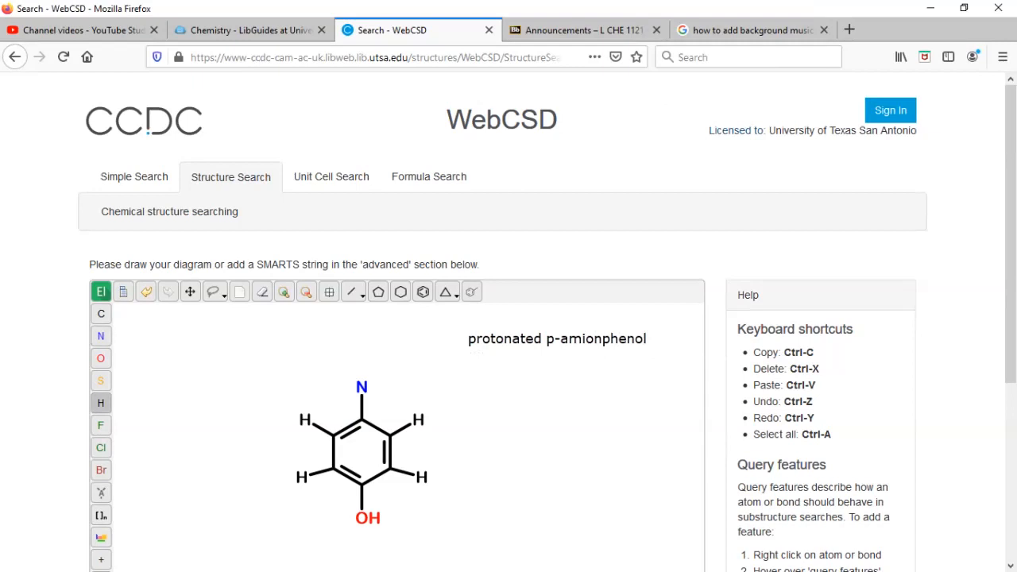
pyautogui.click(362, 387)
pyautogui.click(362, 387)
pyautogui.click(362, 387)
# - Run the protonated p-aminophenol search with the exact match condition and review the DUSHIJ entry's 3D view and chemical diagram
pyautogui.scroll(-3, 509, 318)
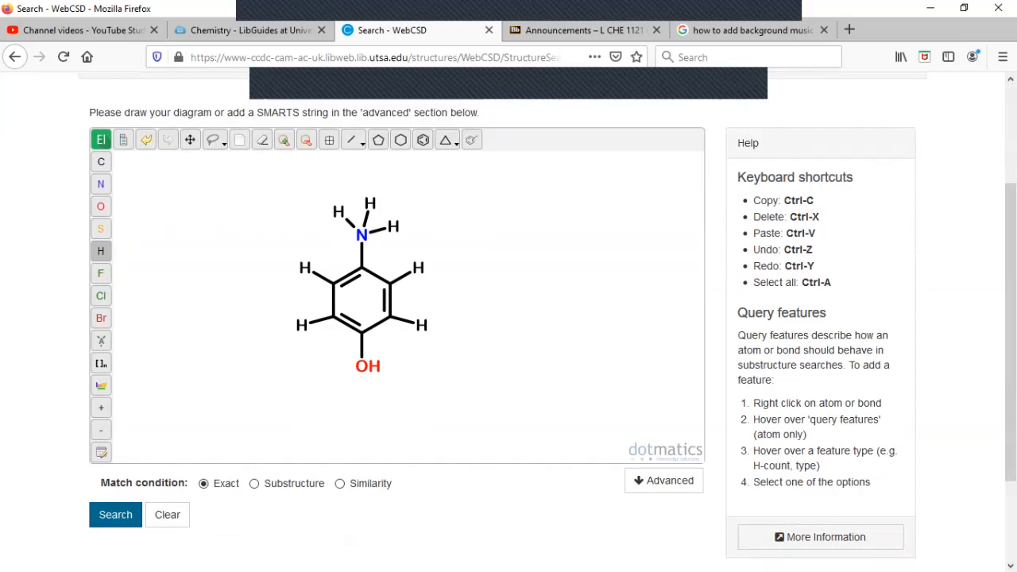
pyautogui.click(116, 514)
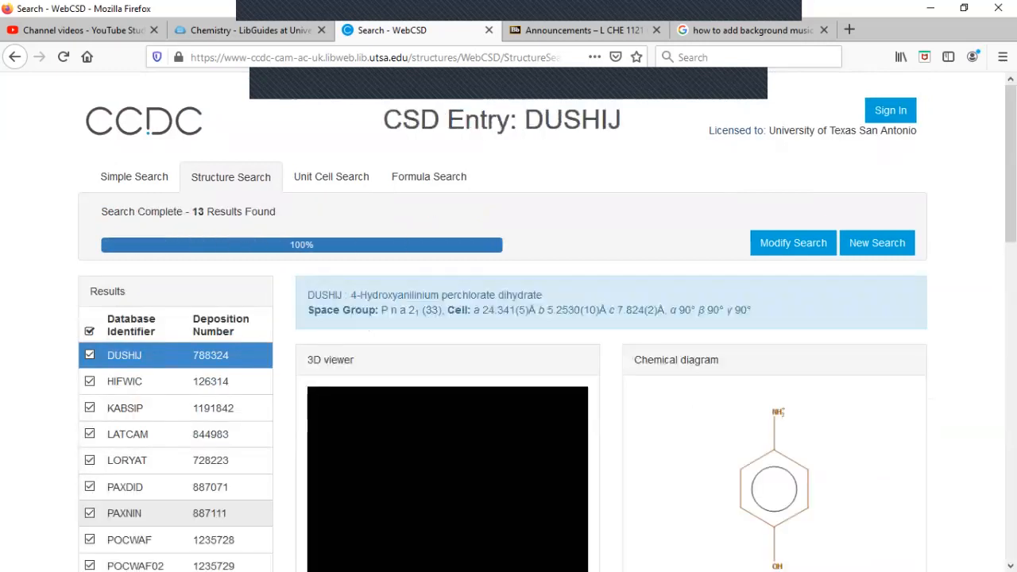
pyautogui.scroll(-4, 508, 318)
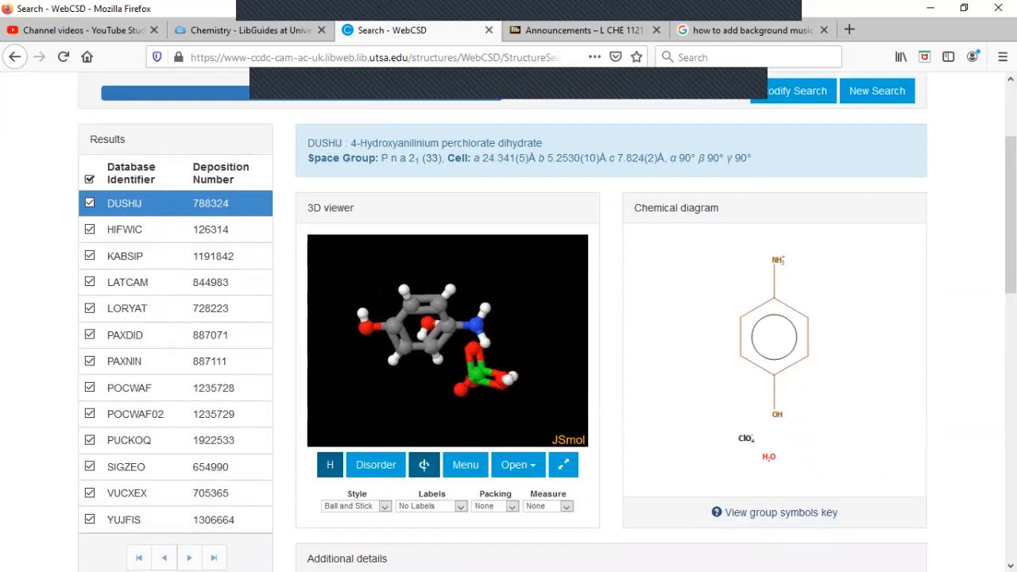
pyautogui.scroll(-2, 509, 317)
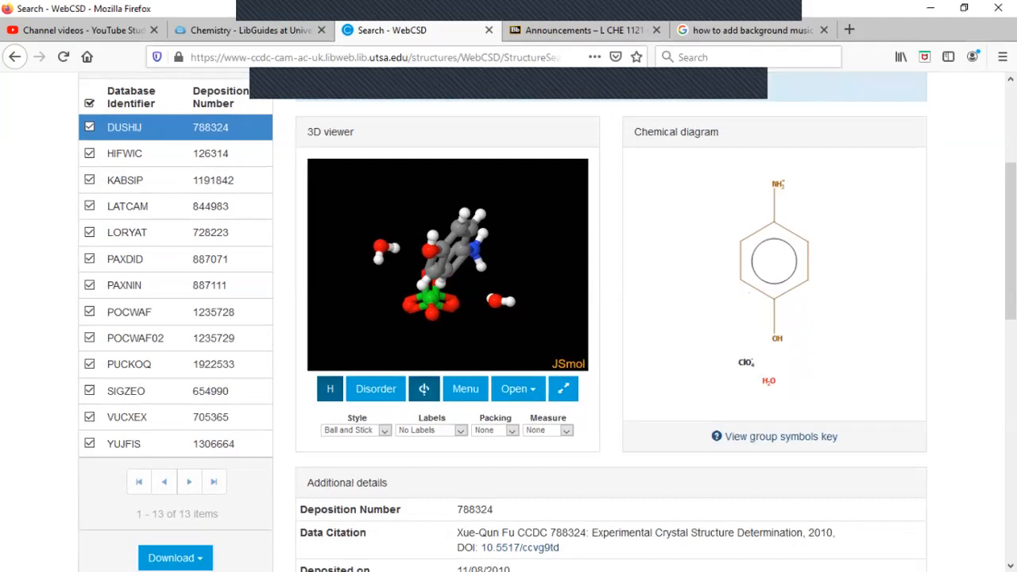
pyautogui.moveTo(761, 378)
pyautogui.mouseDown()
pyautogui.moveTo(779, 379)
pyautogui.moveTo(763, 399)
pyautogui.moveTo(756, 379)
pyautogui.moveTo(774, 387)
pyautogui.moveTo(771, 377)
pyautogui.moveTo(761, 386)
pyautogui.mouseUp()
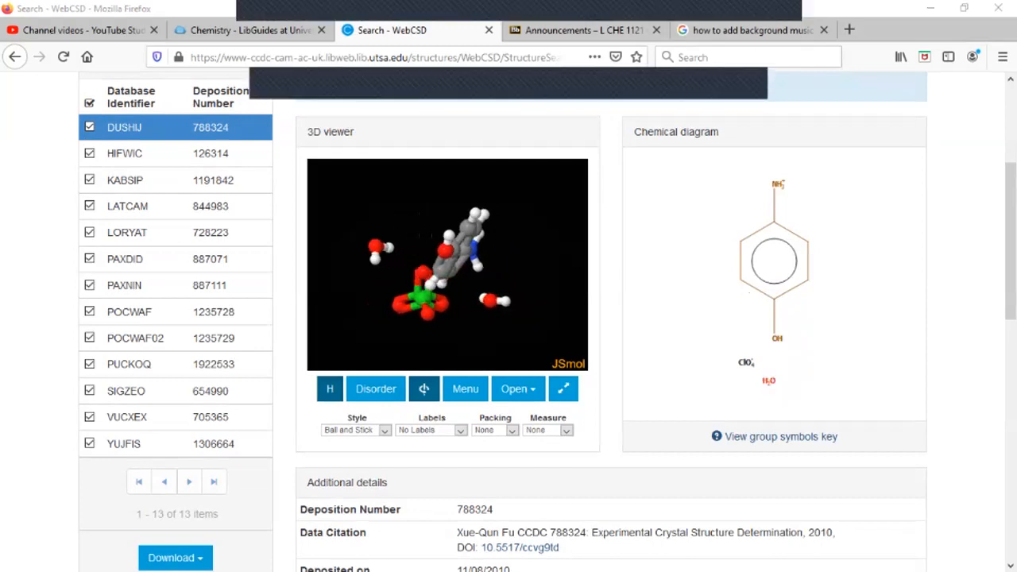
pyautogui.scroll(3, 508, 318)
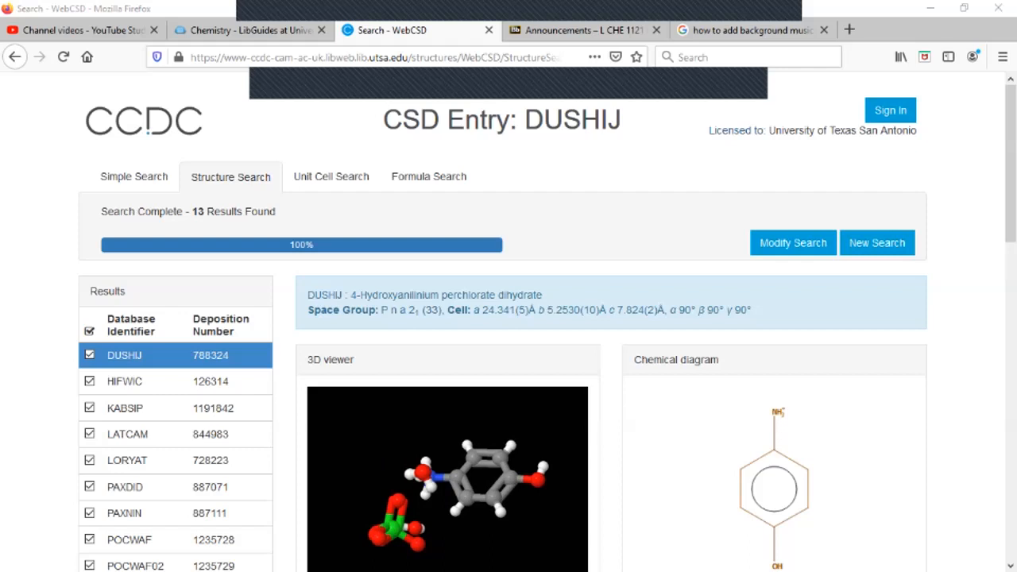
# - Return to the query for modification and erase the nitrogen with its three hydrogens and the hydroxyl group from the ring
pyautogui.click(793, 243)
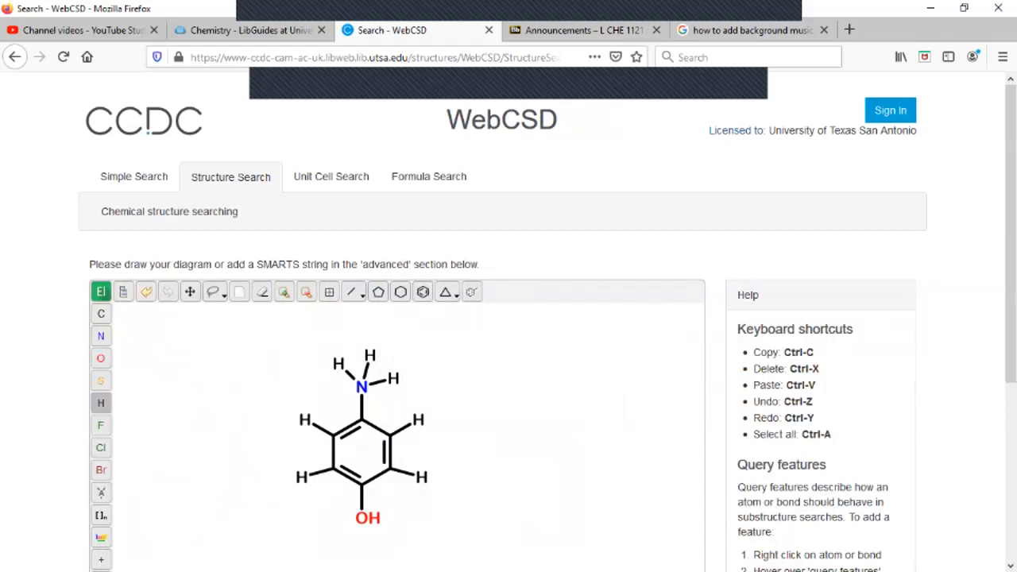
pyautogui.click(263, 291)
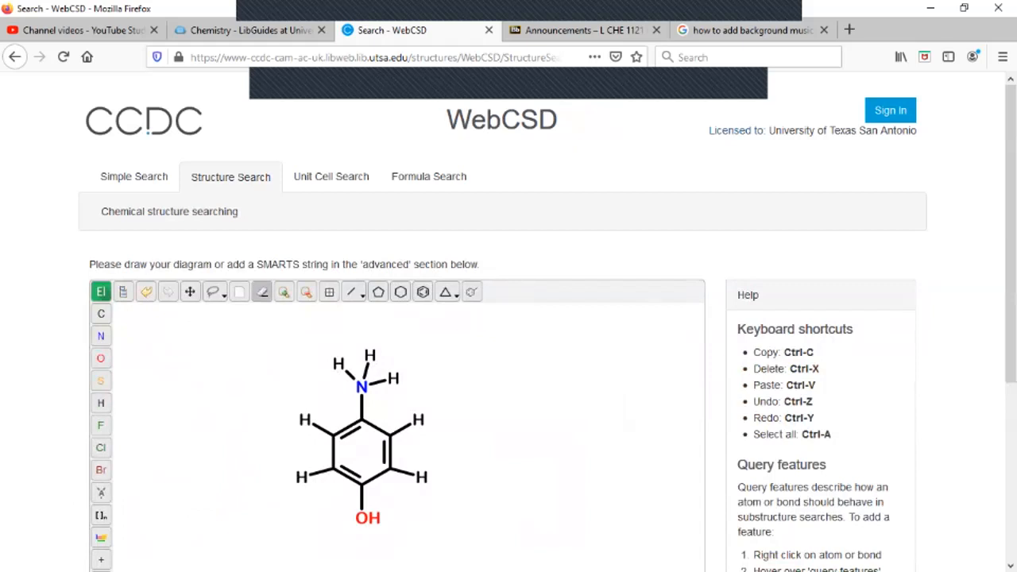
pyautogui.click(362, 387)
pyautogui.click(394, 378)
pyautogui.click(371, 355)
pyautogui.click(338, 364)
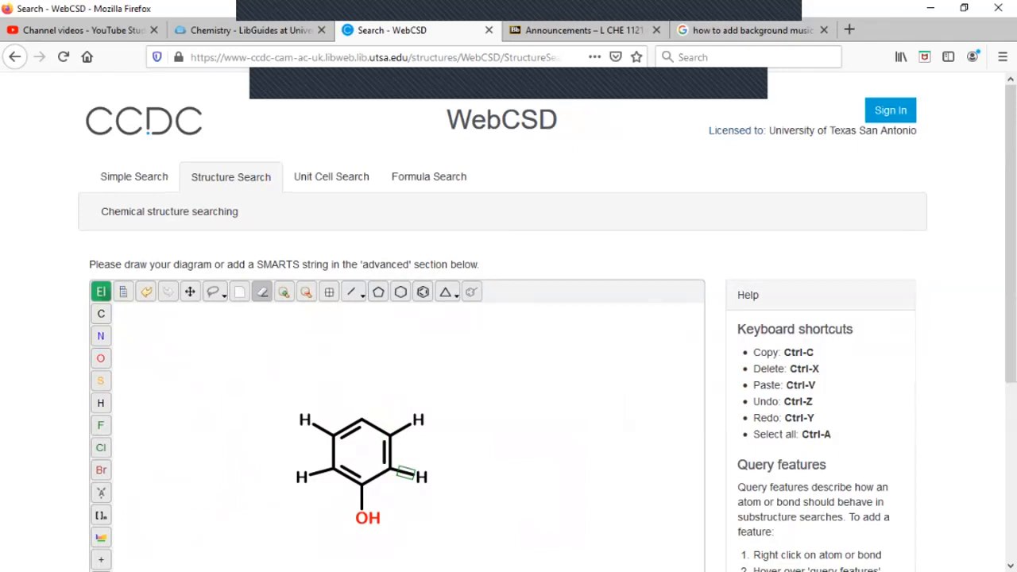
pyautogui.click(368, 517)
# - Attach a nitrogen to the ring's uppermost carbon and extend it with a carbon bearing two methyl branches
pyautogui.click(101, 314)
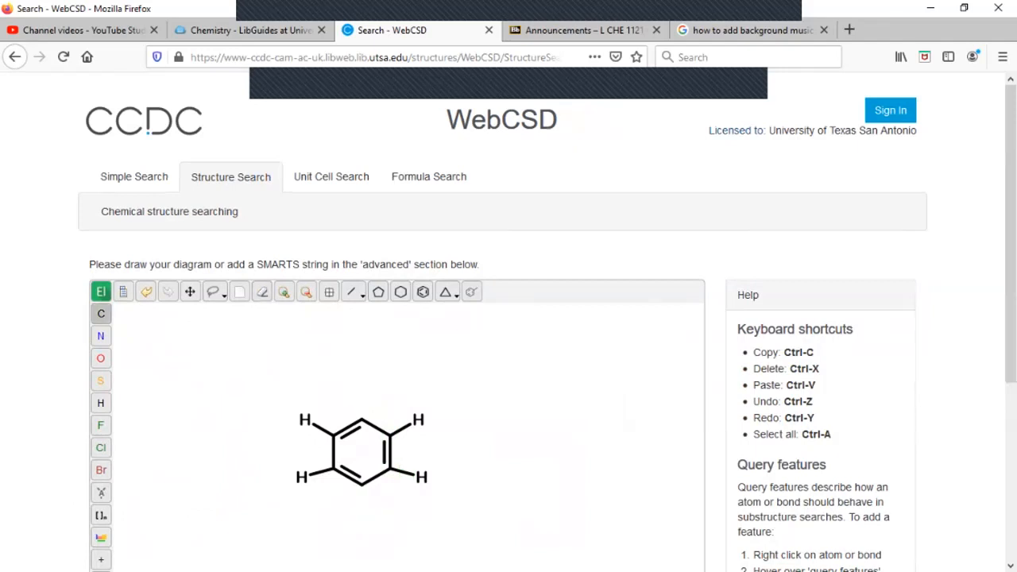
pyautogui.click(362, 417)
pyautogui.click(100, 336)
pyautogui.click(367, 388)
pyautogui.click(100, 314)
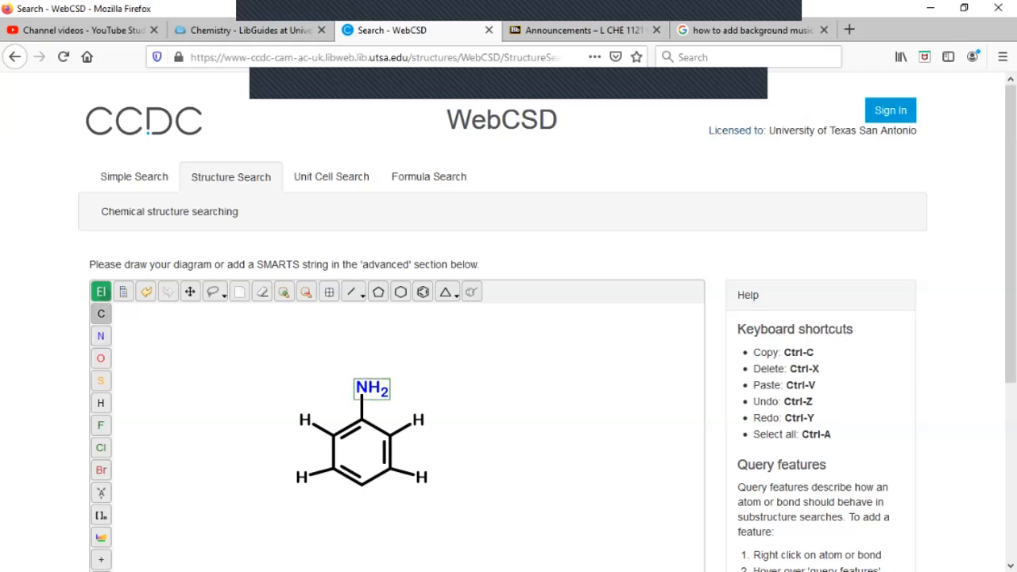
pyautogui.click(372, 389)
pyautogui.click(386, 358)
pyautogui.click(388, 360)
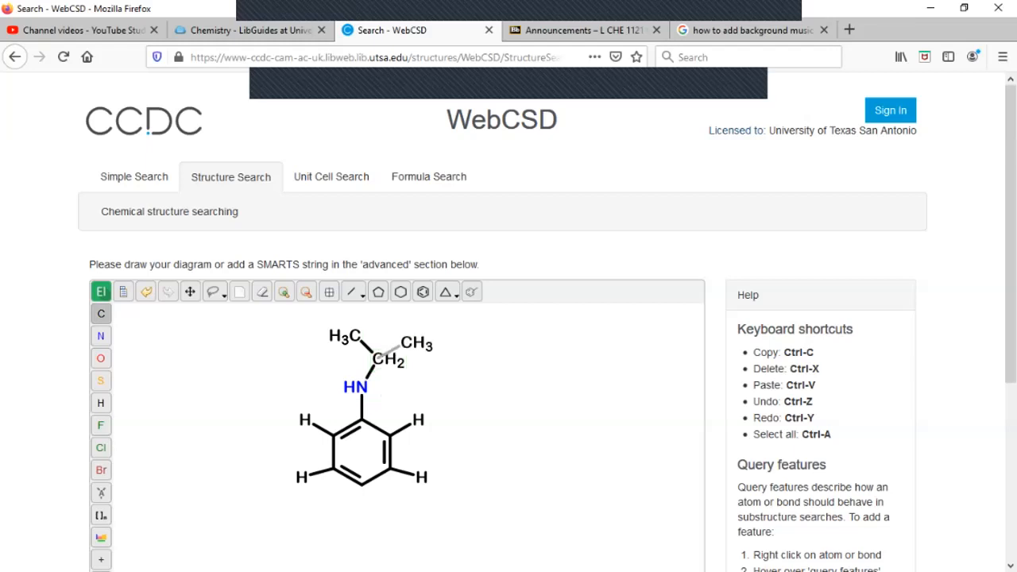
# - Try to turn one methyl branch of the amine's side chain into a double-bonded oxygen, and erase that branch
pyautogui.moveTo(382, 359); pyautogui.dragTo(351, 336)
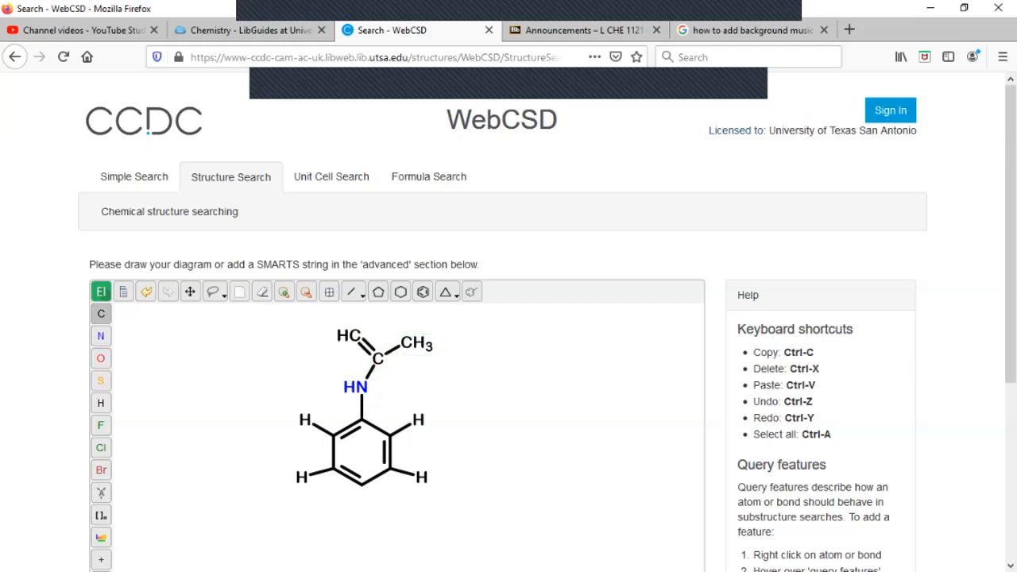
pyautogui.click(101, 358)
pyautogui.click(348, 337)
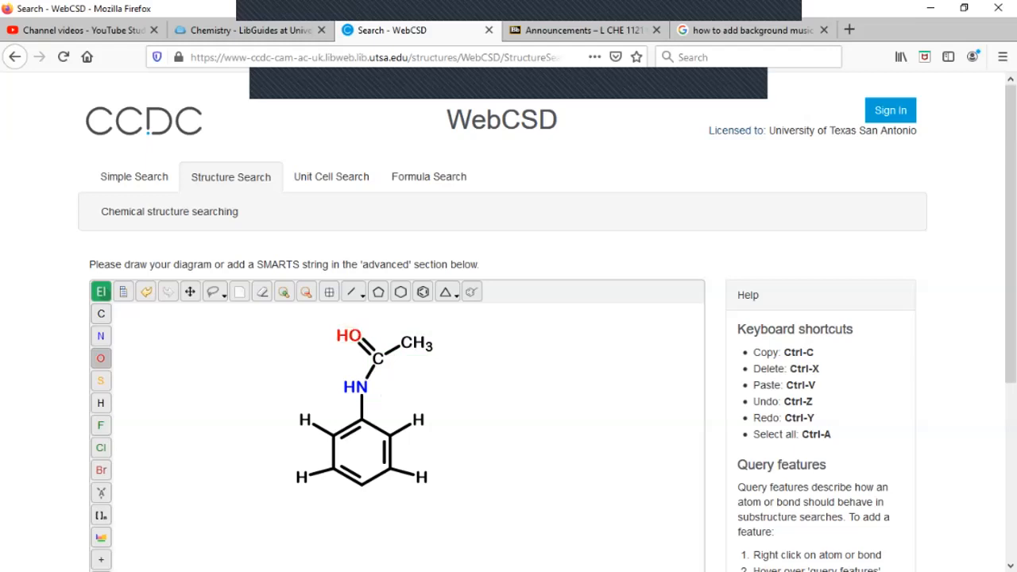
pyautogui.click(262, 292)
pyautogui.click(348, 336)
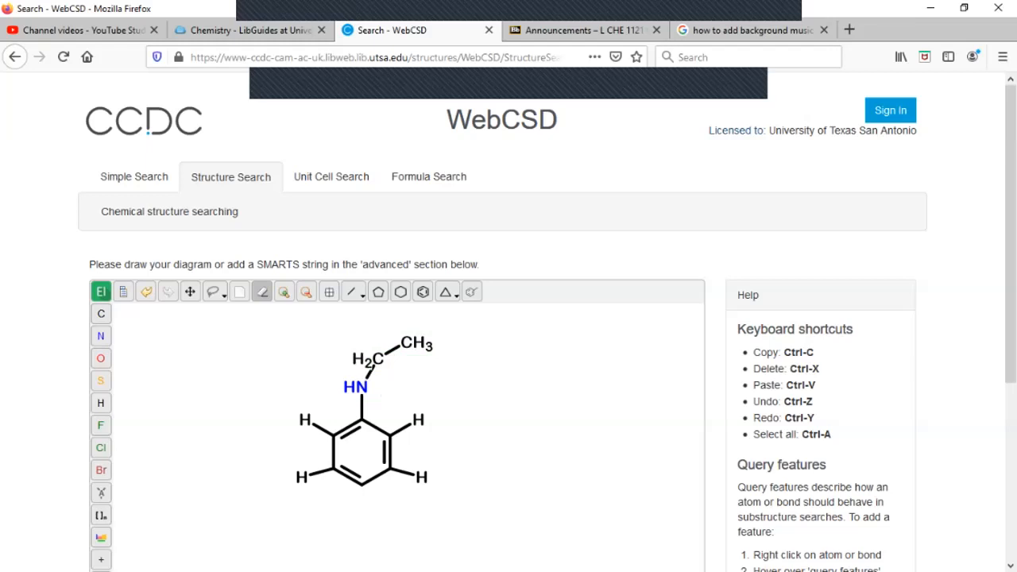
# - Draw a double bond from the carbon next to the nitrogen and make its end atom oxygen, completing the acetamide group
pyautogui.click(351, 292)
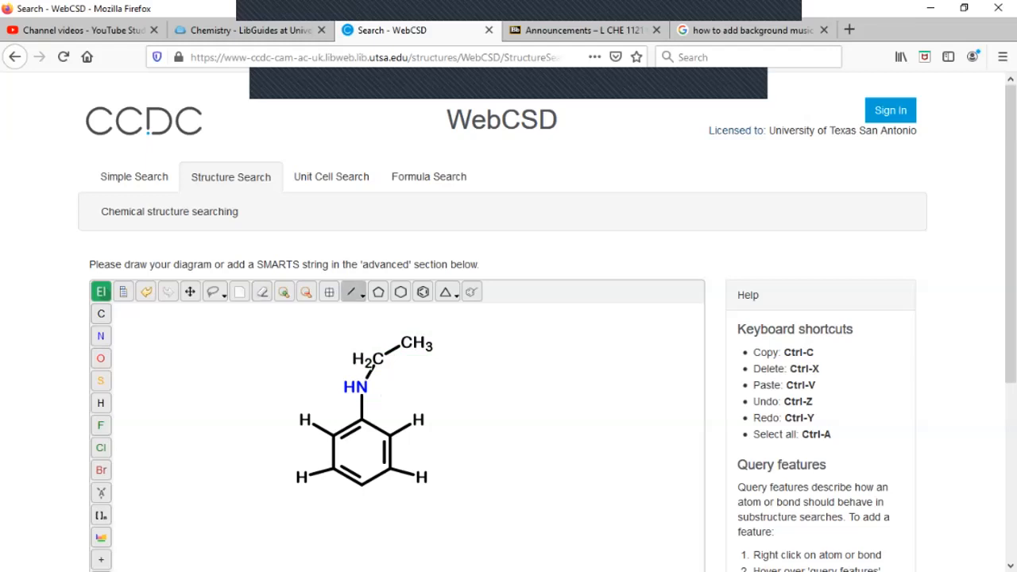
pyautogui.click(362, 295)
pyautogui.click(351, 328)
pyautogui.moveTo(375, 357); pyautogui.dragTo(352, 336)
pyautogui.click(101, 359)
pyautogui.click(354, 335)
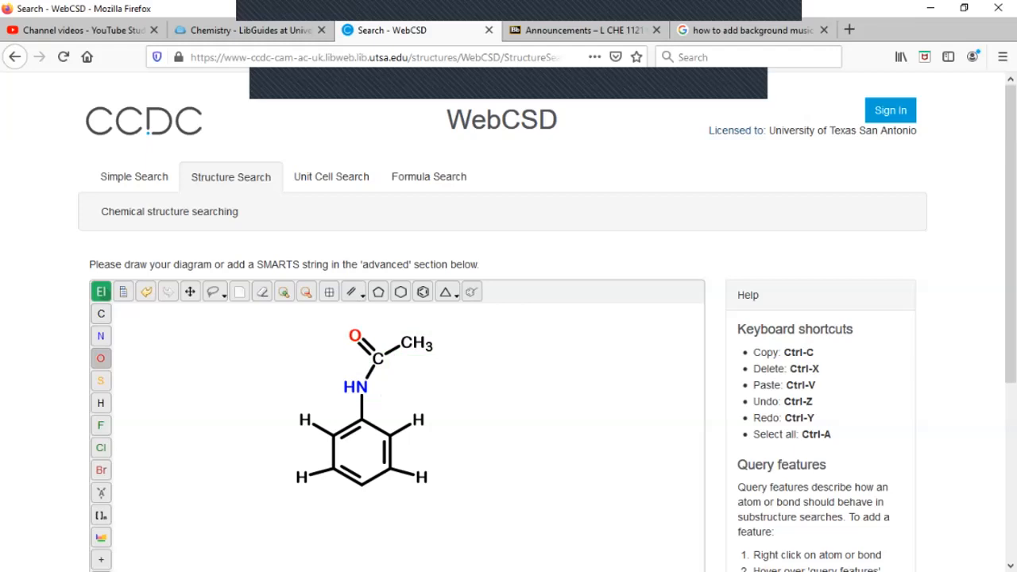
# - Attach an ethoxy group to the ring carbon opposite the acetamide: a single-bonded oxygen followed by two carbons
pyautogui.click(363, 295)
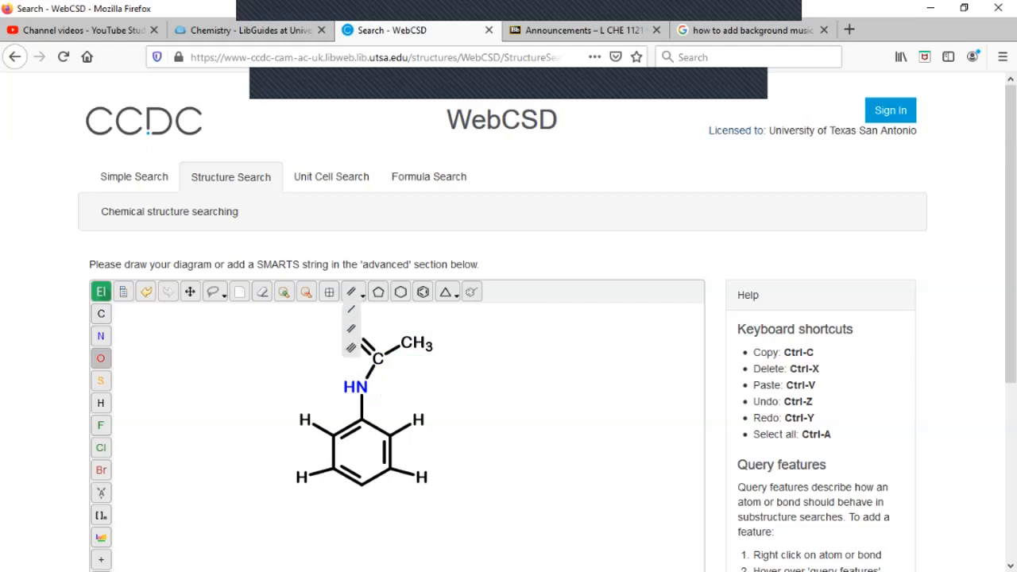
pyautogui.click(351, 309)
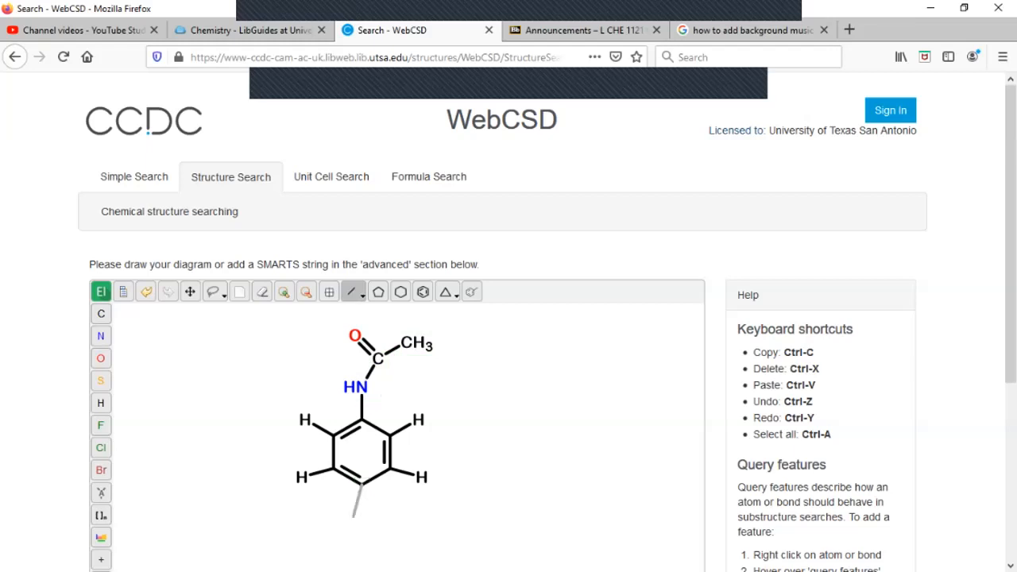
pyautogui.click(361, 482)
pyautogui.click(101, 359)
pyautogui.click(362, 518)
pyautogui.click(101, 314)
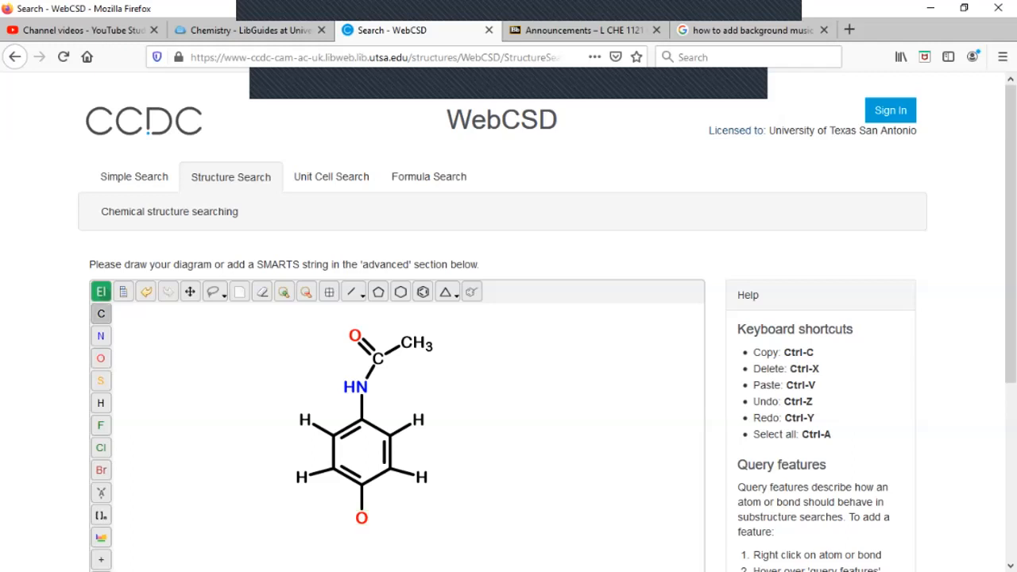
pyautogui.moveTo(361, 518); pyautogui.dragTo(394, 536)
pyautogui.click(400, 535)
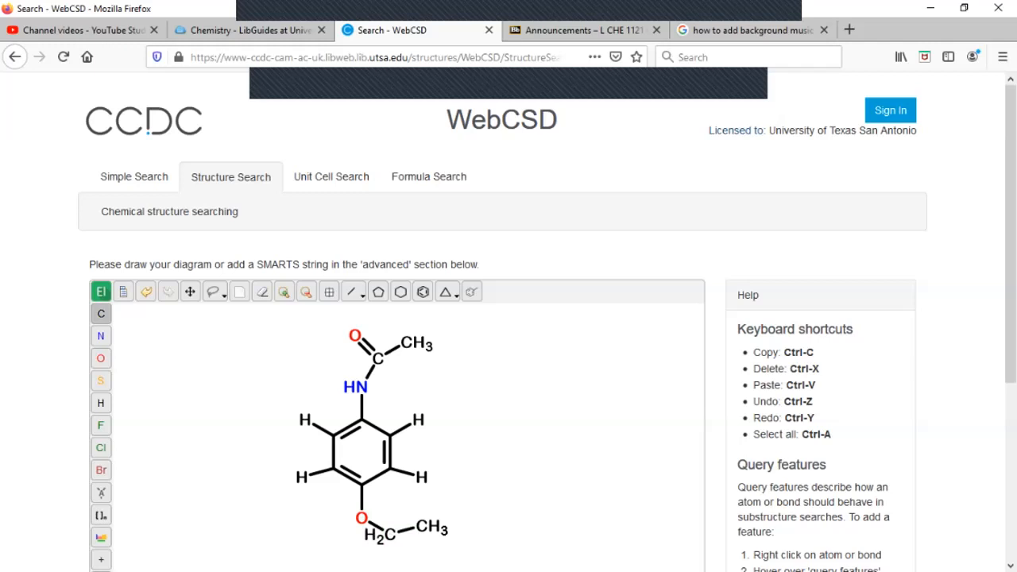
# - Annotate the drawing with the text "phenacetain" beside the molecule
pyautogui.click(488, 405)
pyautogui.write('p')
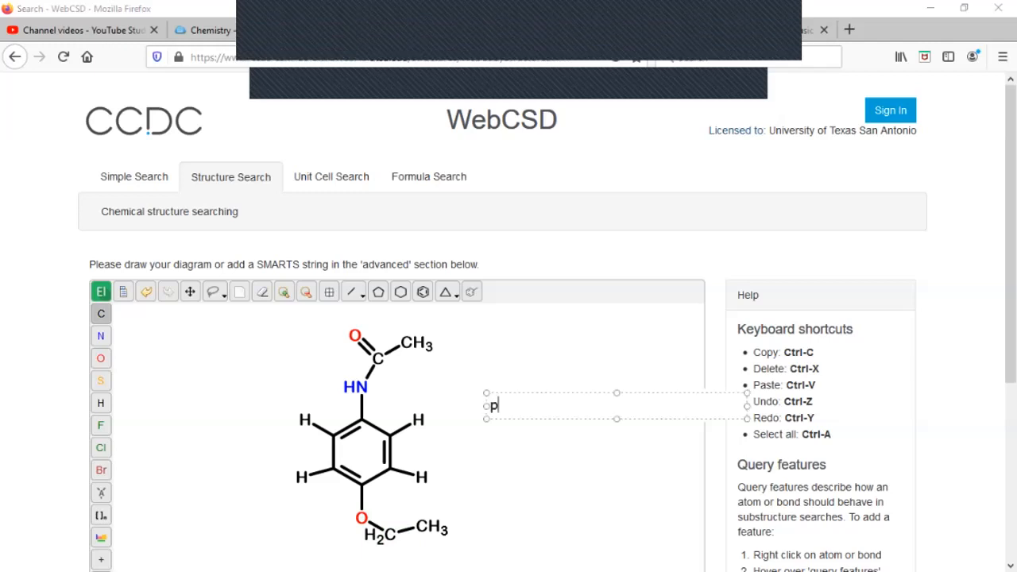
pyautogui.write('henacetain')
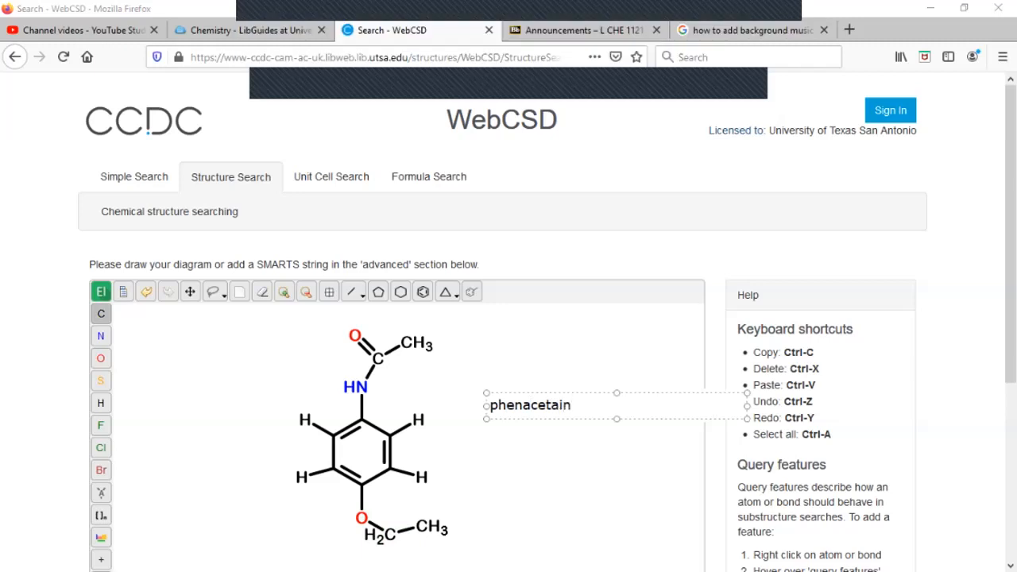
pyautogui.press('Escape')
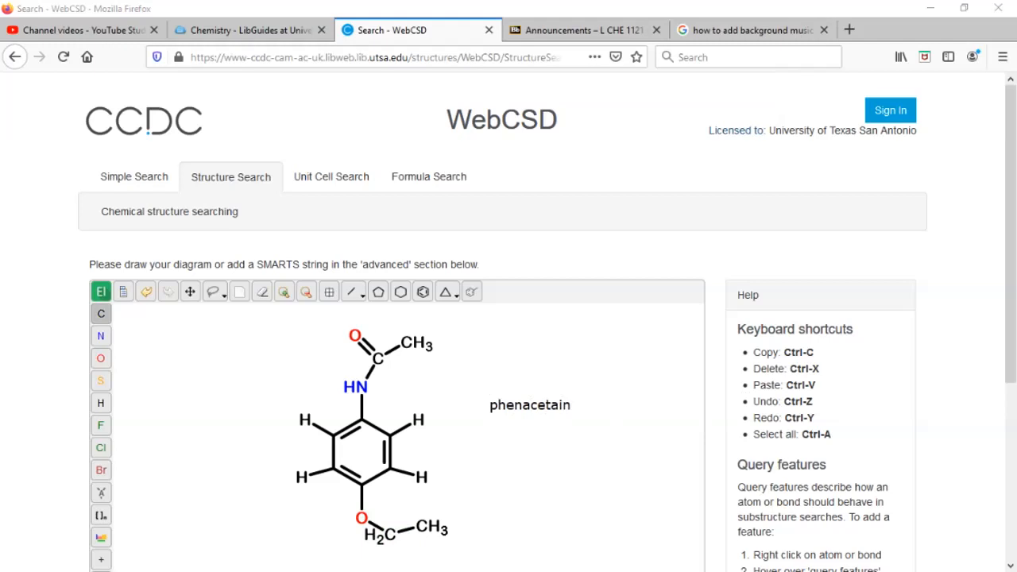
# - Run the phenacetin search with the exact match condition and review the BOPDUF, PHACHI10 and ZIMDEG entries
pyautogui.scroll(-4, 508, 318)
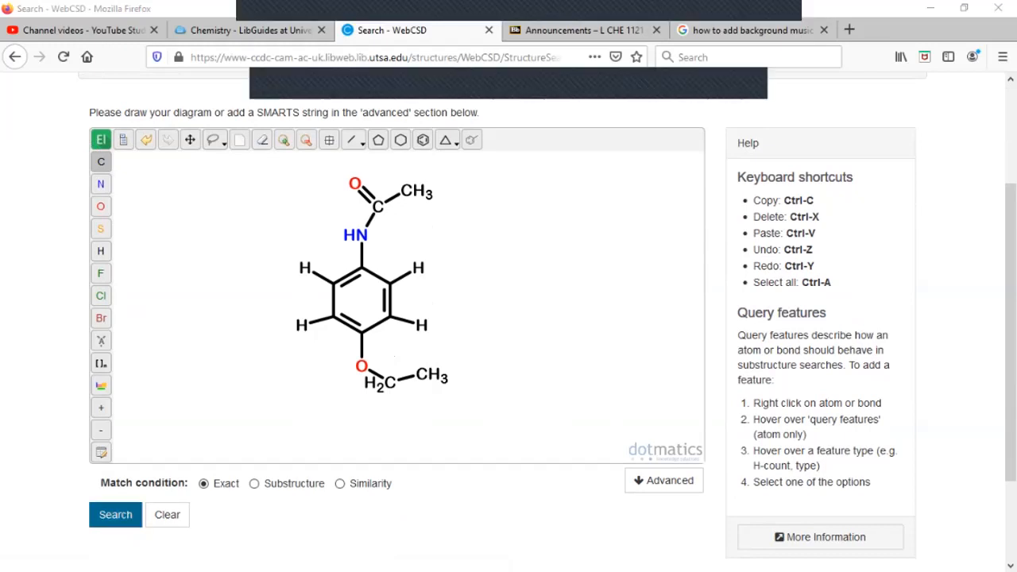
pyautogui.click(115, 514)
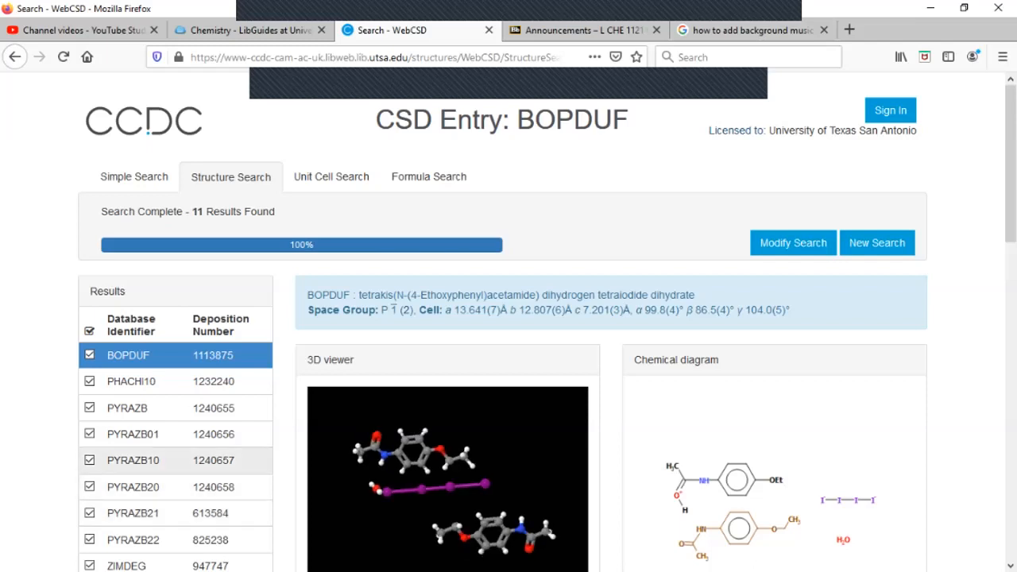
pyautogui.scroll(-1, 175, 415)
pyautogui.click(151, 305)
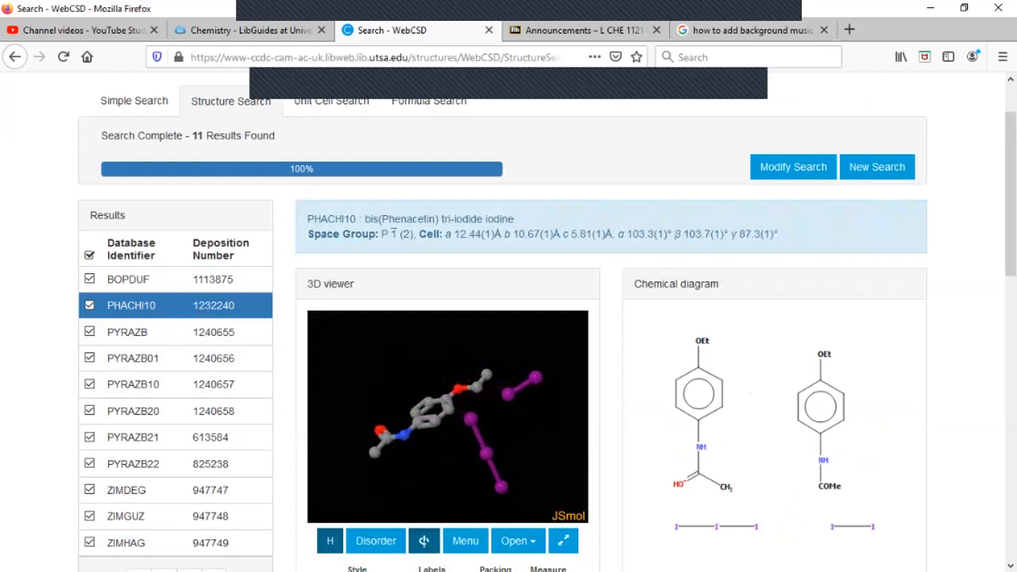
pyautogui.click(127, 490)
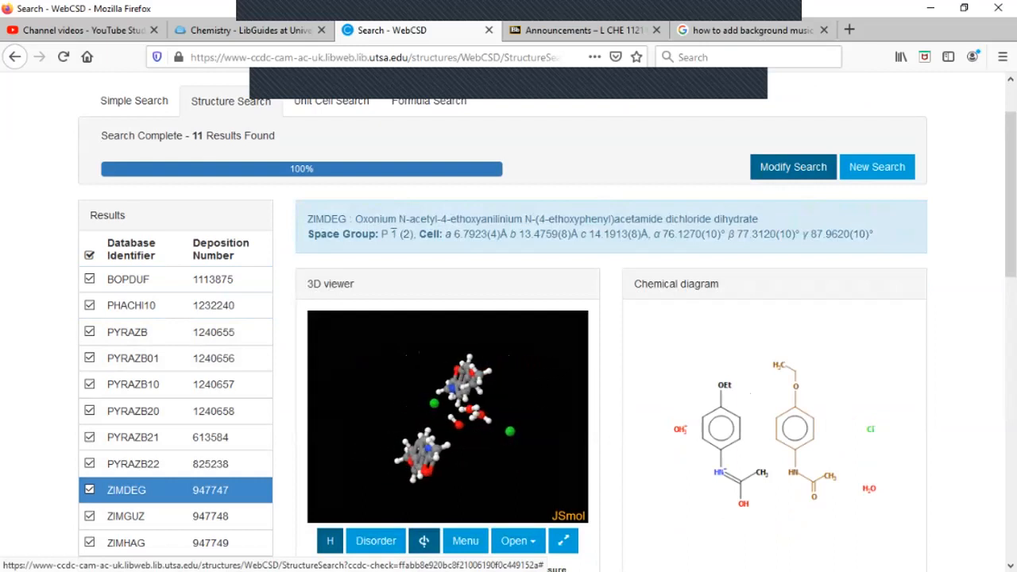
# - Return to the phenacetin query for modification and clear the whole drawing
pyautogui.click(793, 167)
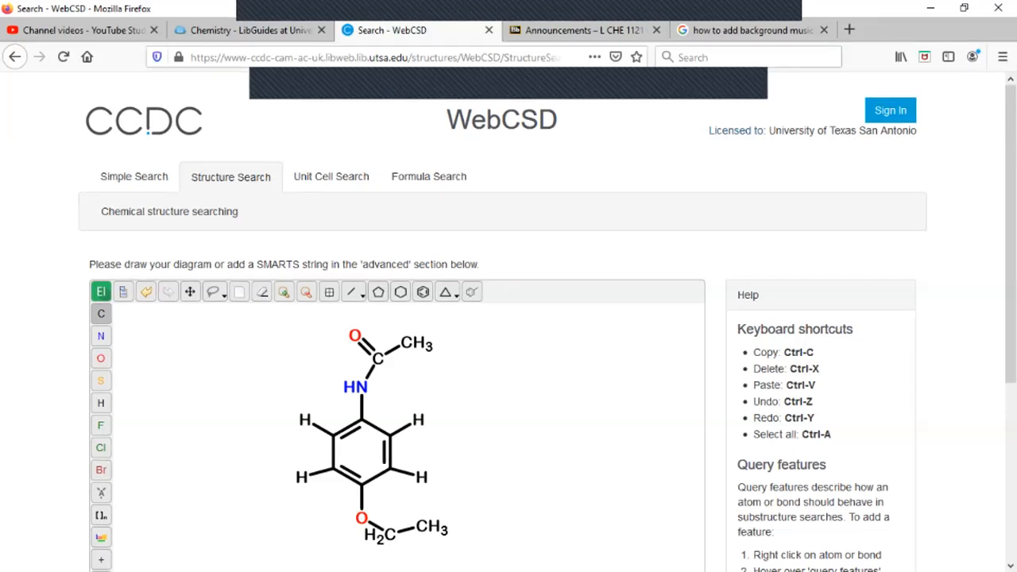
pyautogui.click(262, 291)
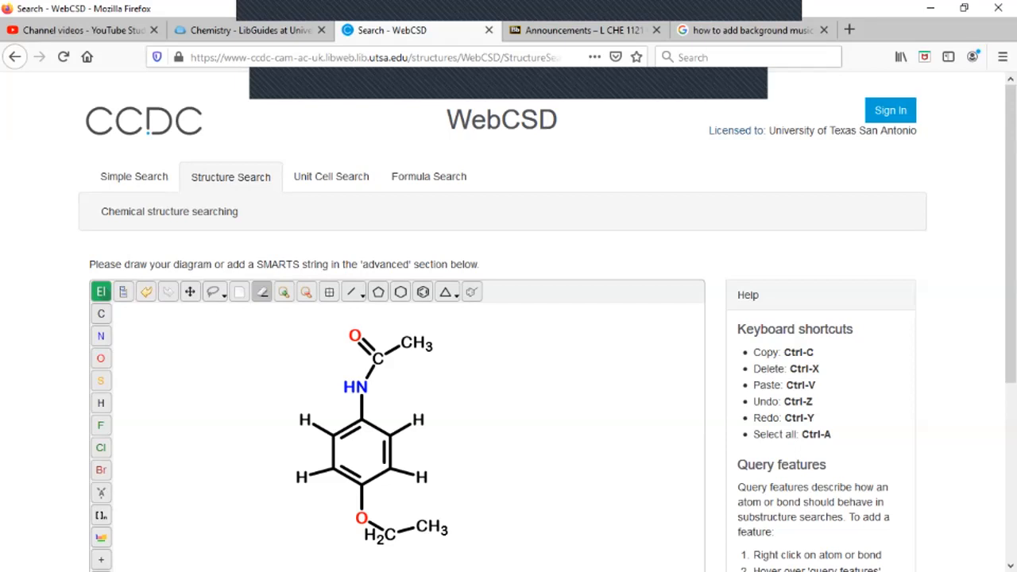
pyautogui.click(240, 292)
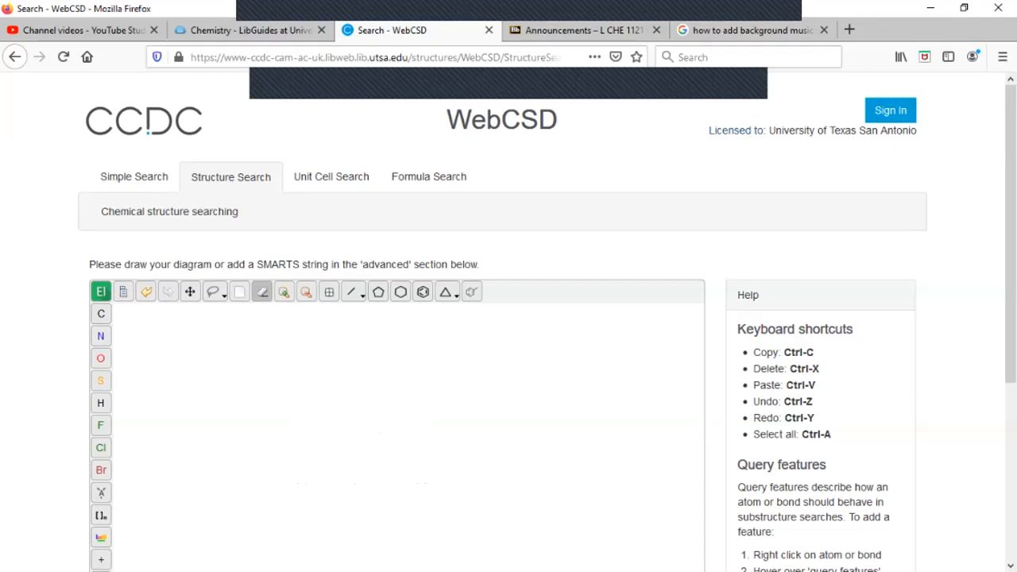
# - Draw a benzene ring on the empty canvas and attach a nitrogen to its upper carbon
pyautogui.click(423, 291)
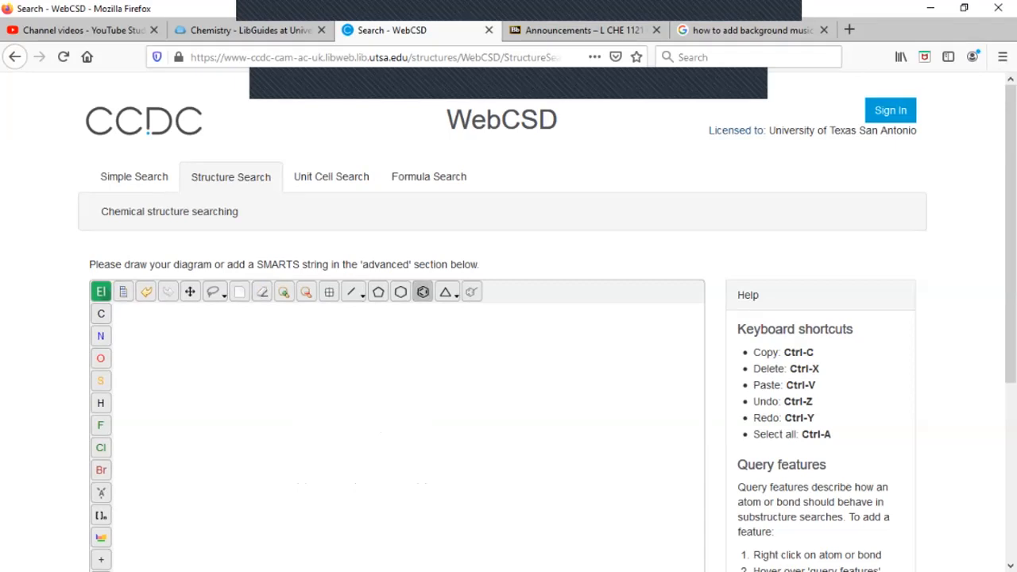
pyautogui.click(374, 428)
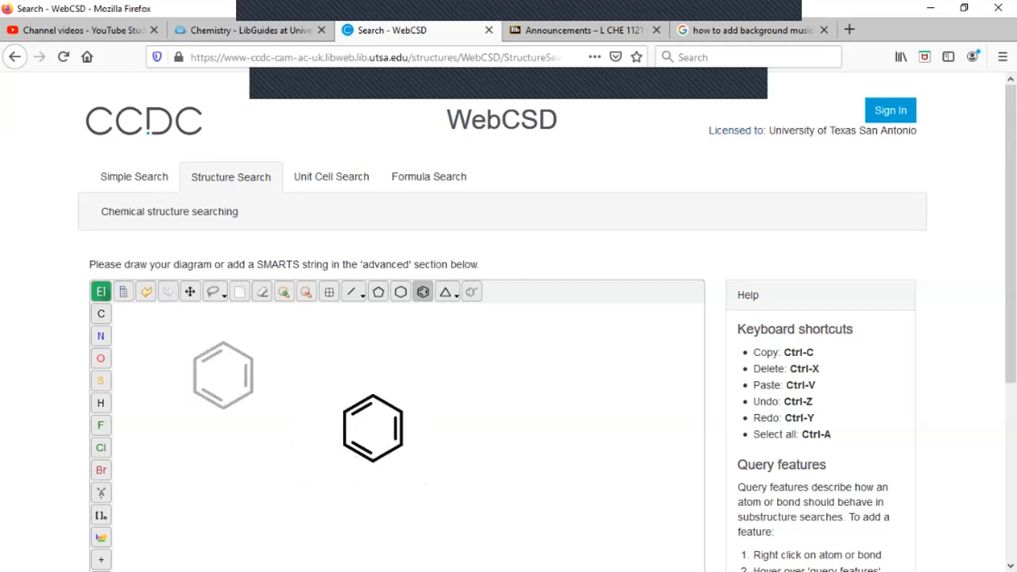
pyautogui.click(101, 313)
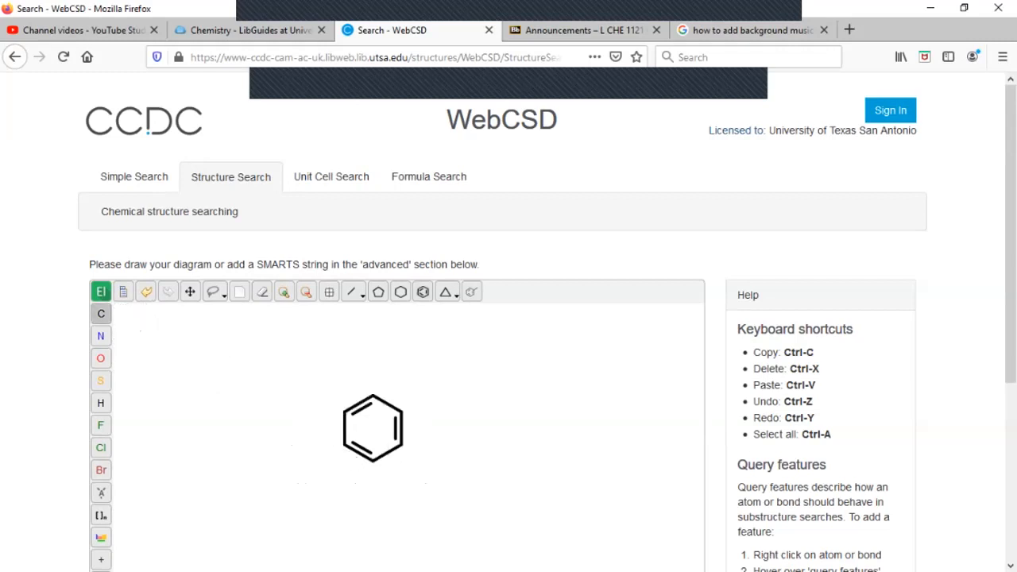
pyautogui.click(372, 393)
pyautogui.click(101, 337)
pyautogui.click(374, 364)
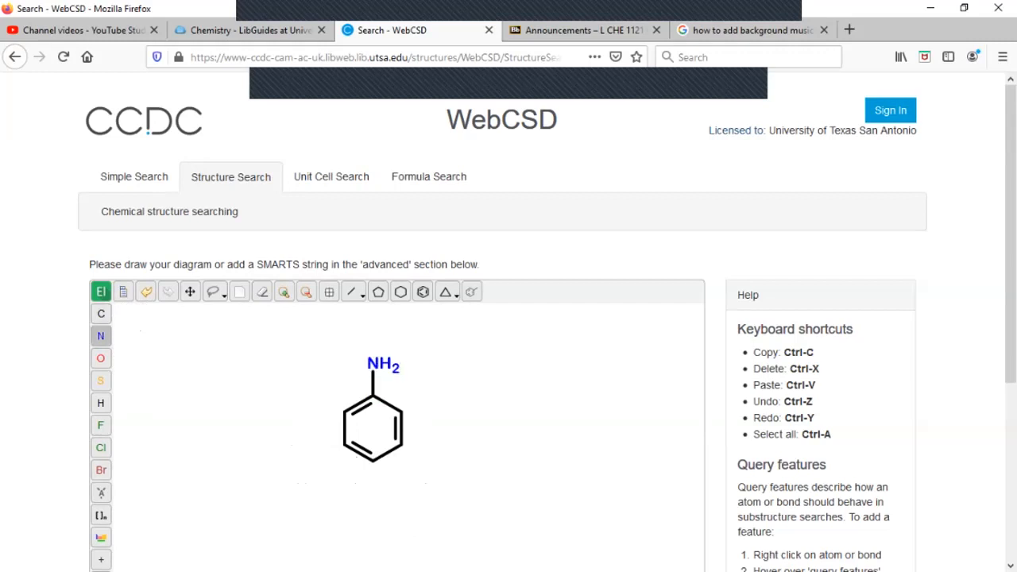
# - Complete the acetamide group by adding two carbons to the nitrogen and a double-bonded oxygen on the carbon next to the nitrogen
pyautogui.click(101, 314)
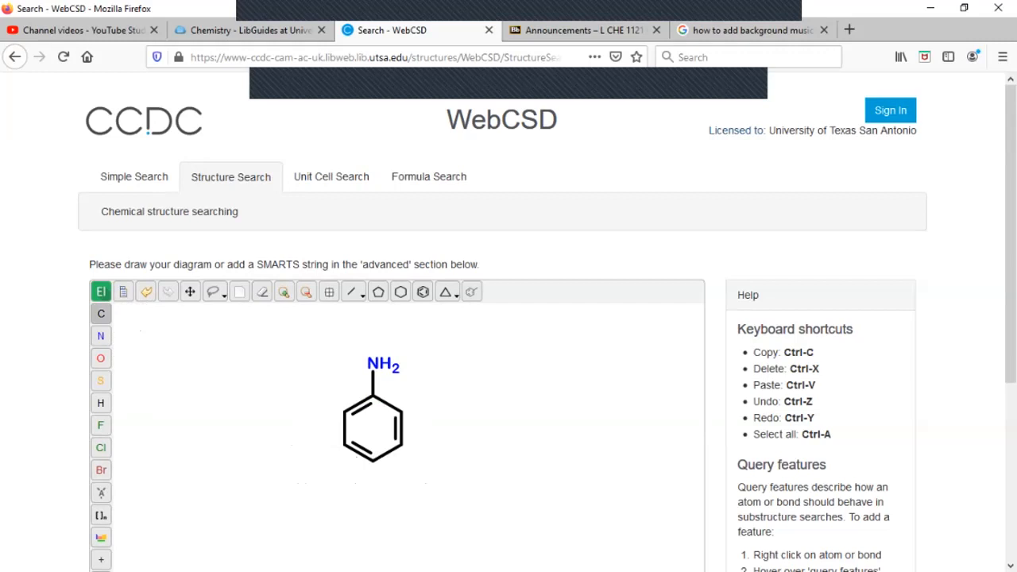
pyautogui.moveTo(374, 364); pyautogui.dragTo(421, 320)
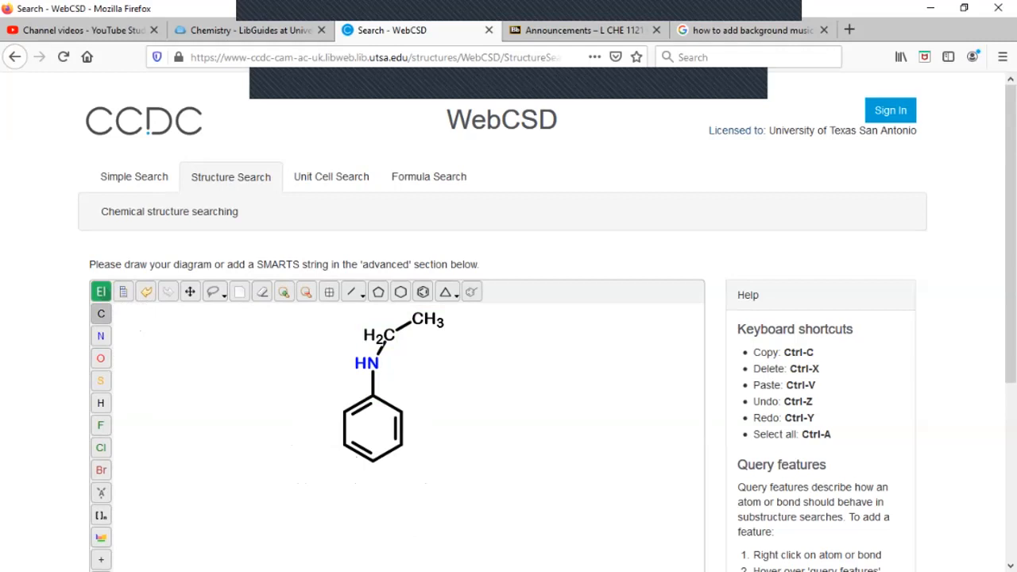
pyautogui.click(361, 295)
pyautogui.click(350, 328)
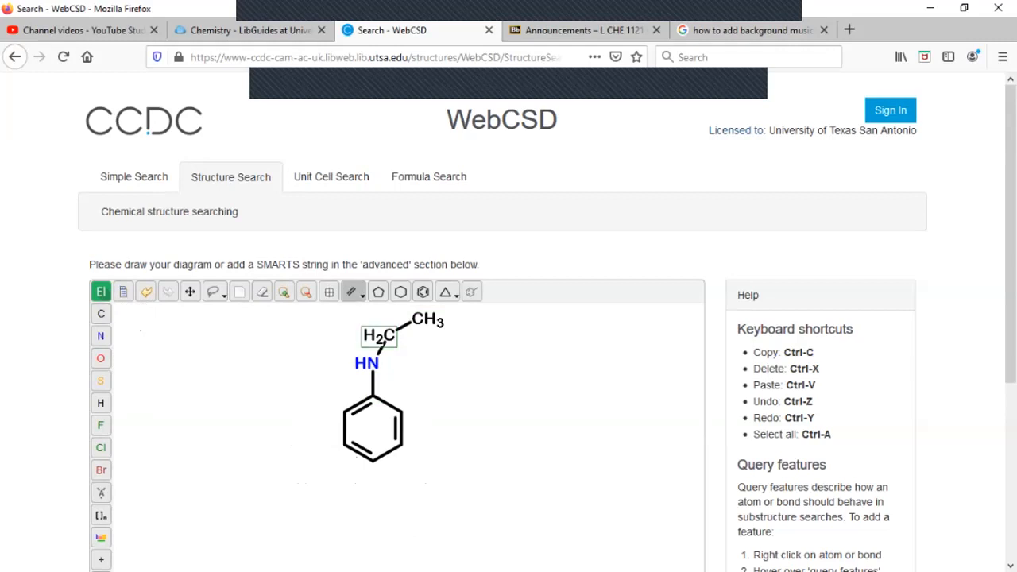
pyautogui.click(379, 336)
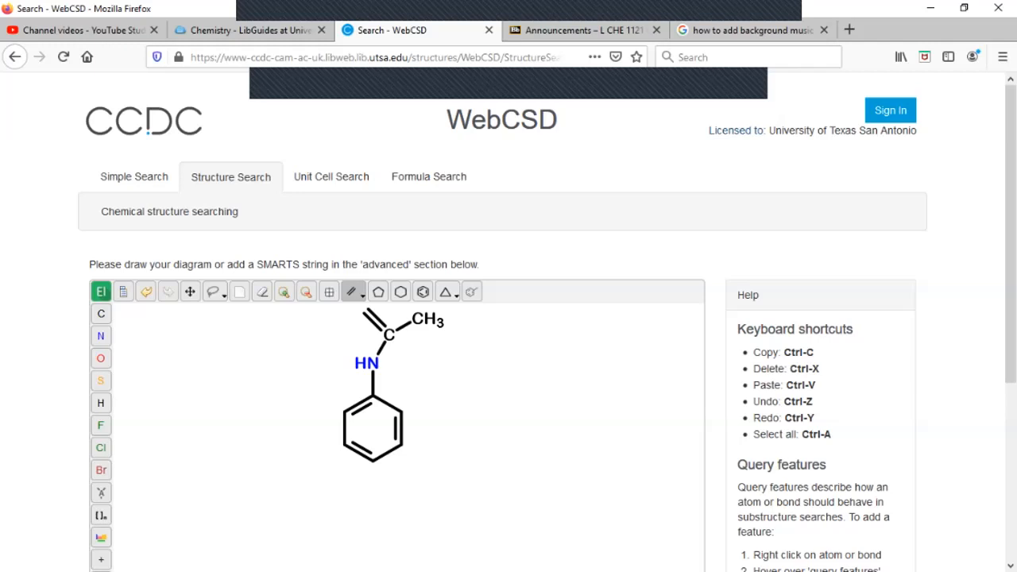
pyautogui.press('o')
pyautogui.click(367, 311)
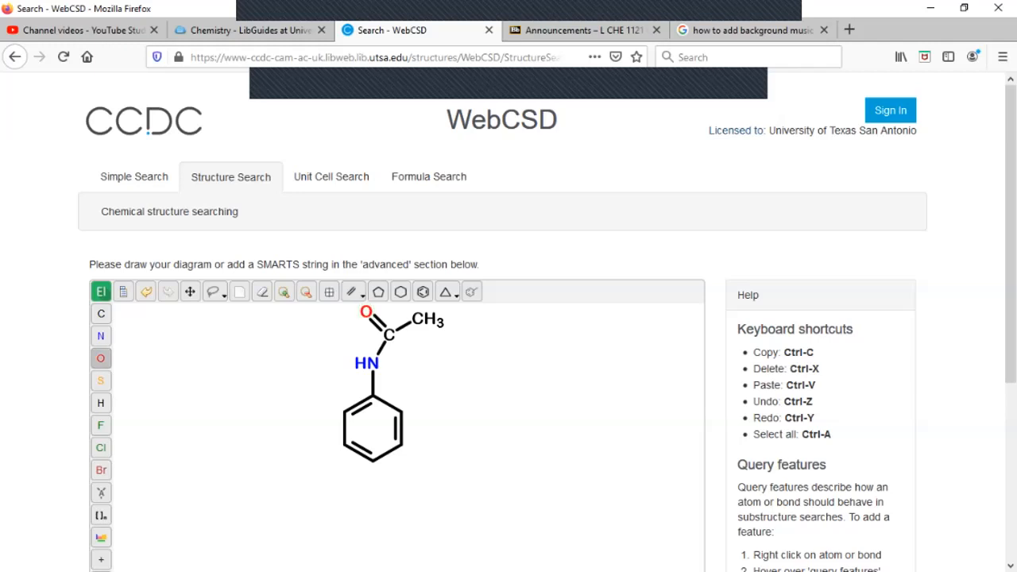
pyautogui.click(362, 295)
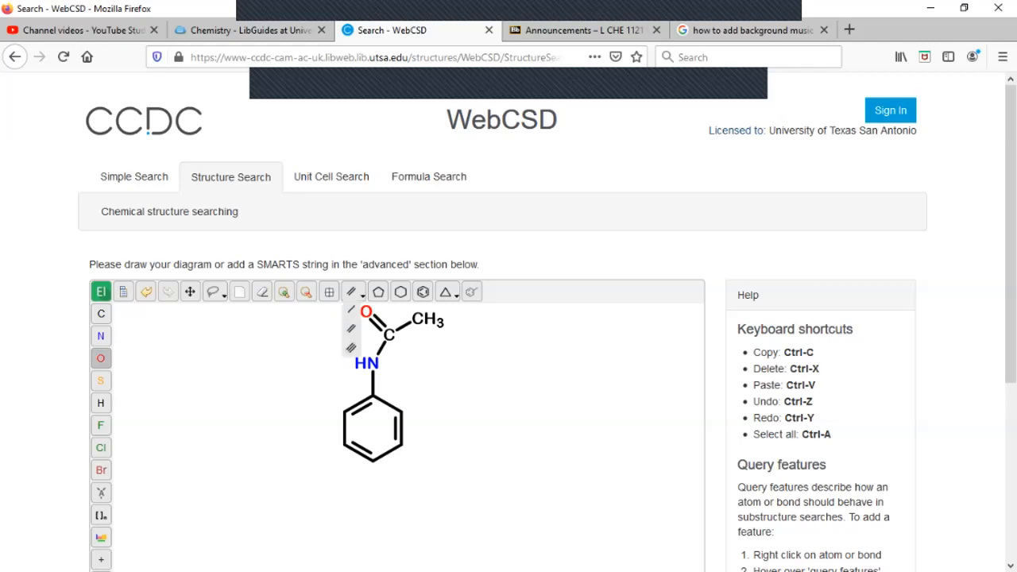
pyautogui.click(351, 309)
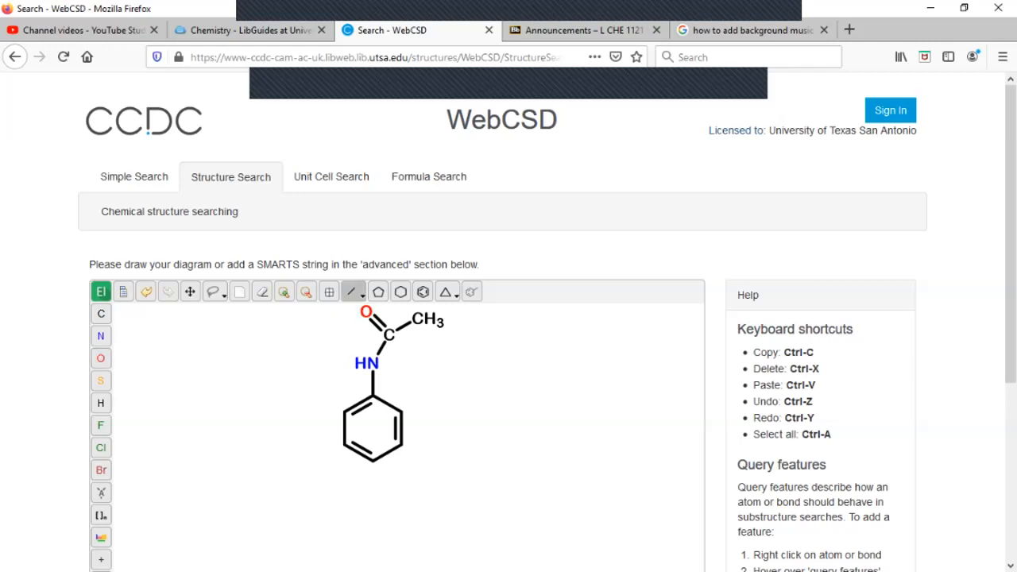
pyautogui.click(101, 359)
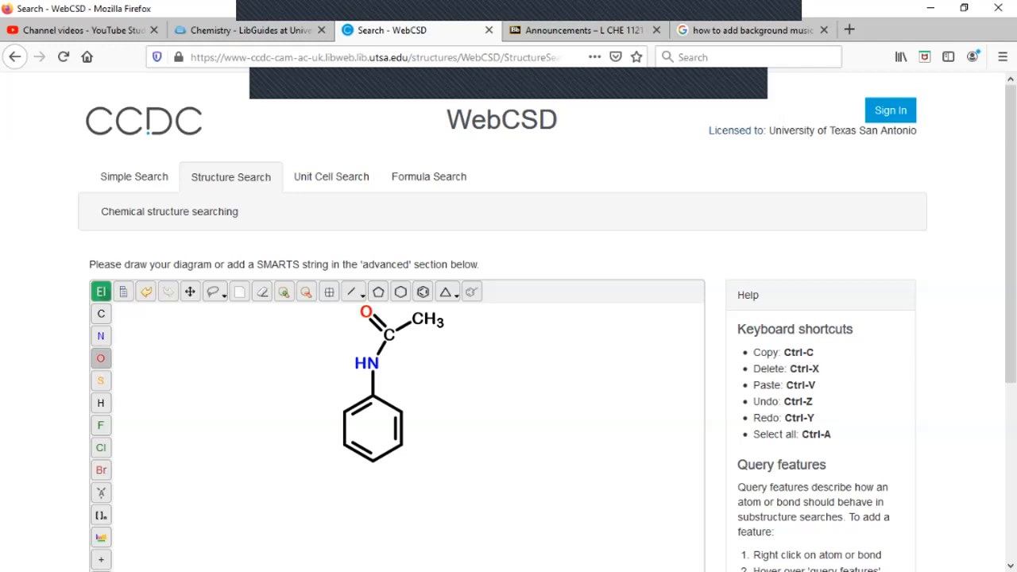
pyautogui.moveTo(373, 462); pyautogui.dragTo(373, 493)
pyautogui.moveTo(373, 493)
pyautogui.mouseDown()
pyautogui.moveTo(386, 488)
pyautogui.moveTo(356, 489)
pyautogui.moveTo(373, 494)
pyautogui.mouseUp()
pyautogui.hotkey('ctrl', 'z')
# - Attach a single-bonded carbon to the ring carbon opposite the acetamide and change it to oxygen for a hydroxyl group
pyautogui.click(101, 314)
pyautogui.moveTo(373, 462); pyautogui.dragTo(372, 493)
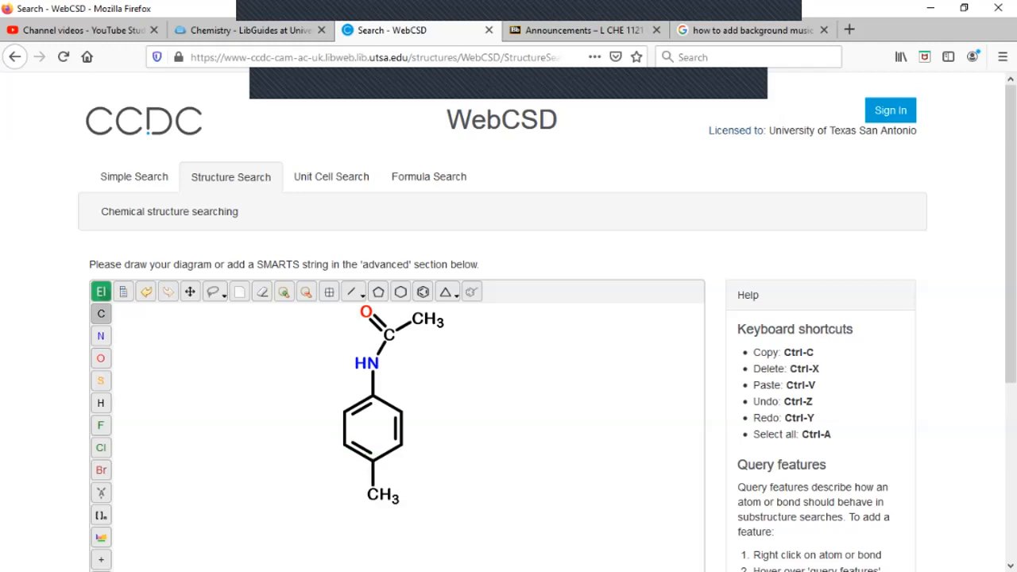
pyautogui.click(101, 359)
pyautogui.click(374, 494)
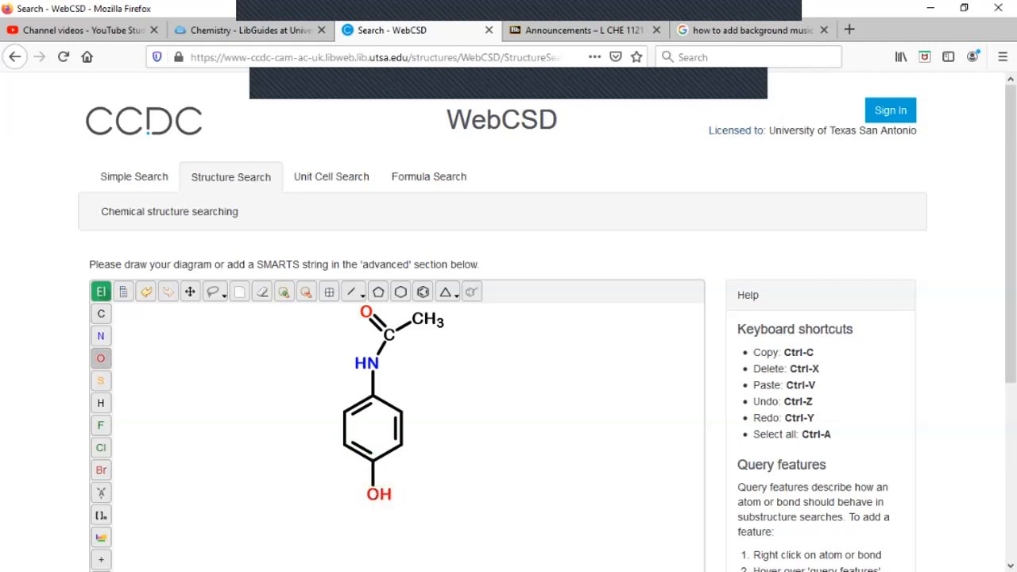
# - Add explicit hydrogens to the four unsubstituted carbons of the benzene ring
pyautogui.click(101, 403)
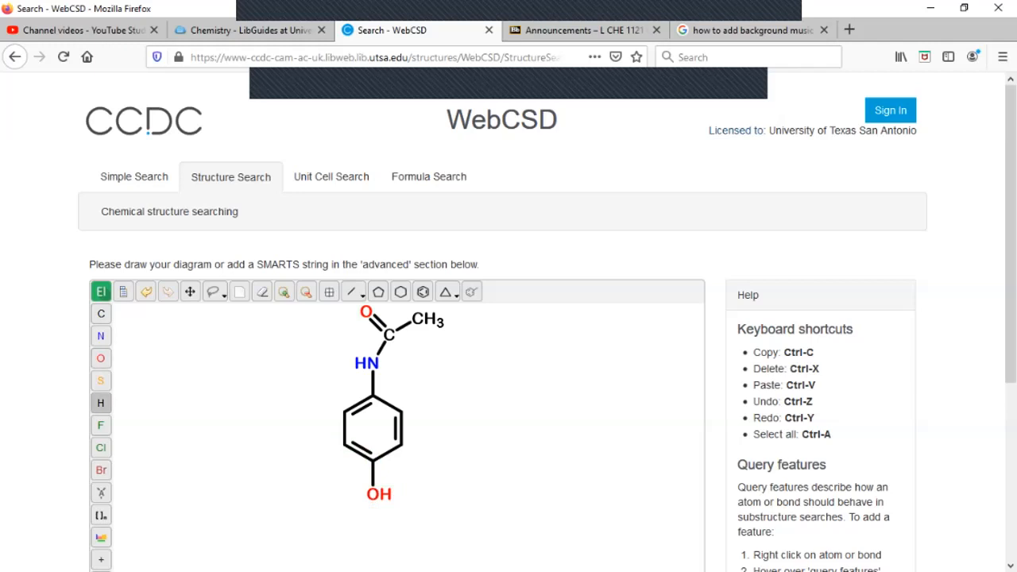
pyautogui.click(345, 411)
pyautogui.click(344, 445)
pyautogui.click(403, 411)
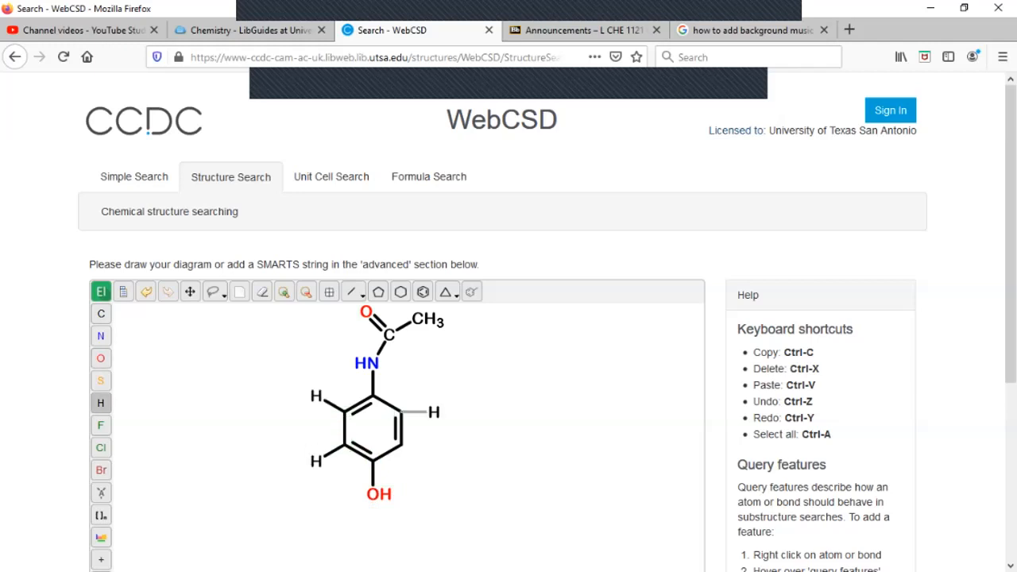
pyautogui.click(401, 445)
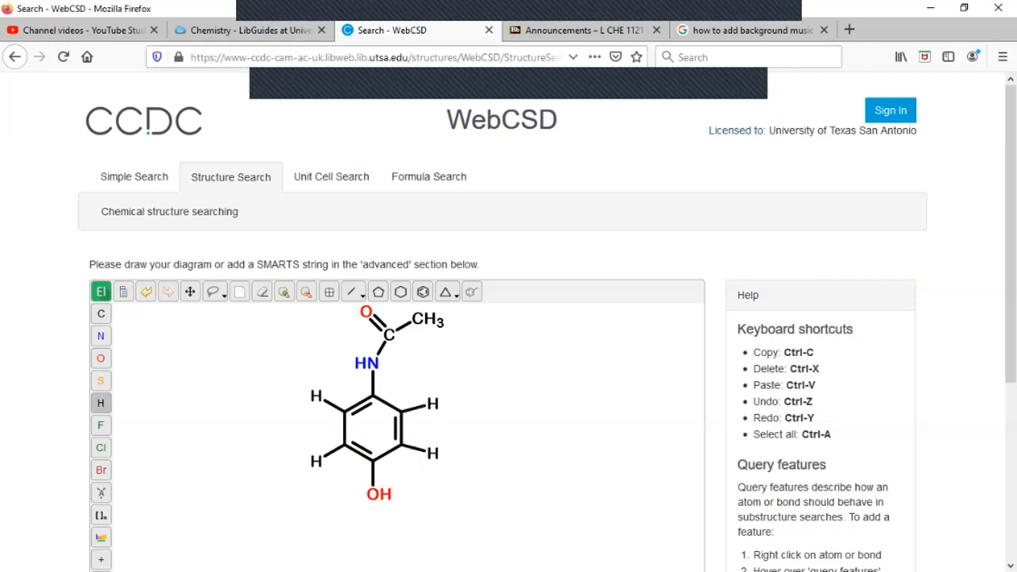
# - Annotate the drawing with the text "acetaminophen" beside the molecule
pyautogui.click(504, 401)
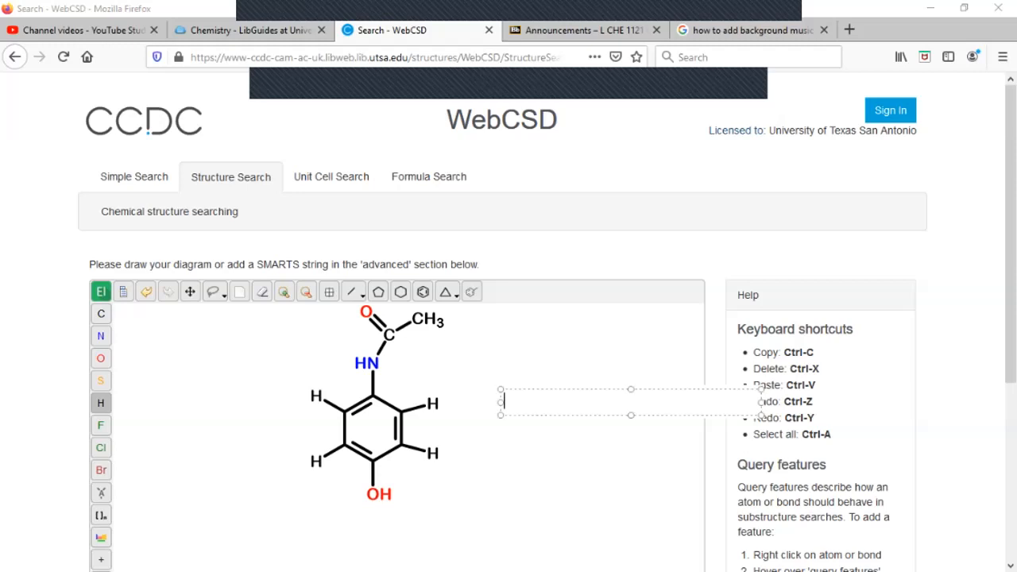
pyautogui.write('acetaminophen')
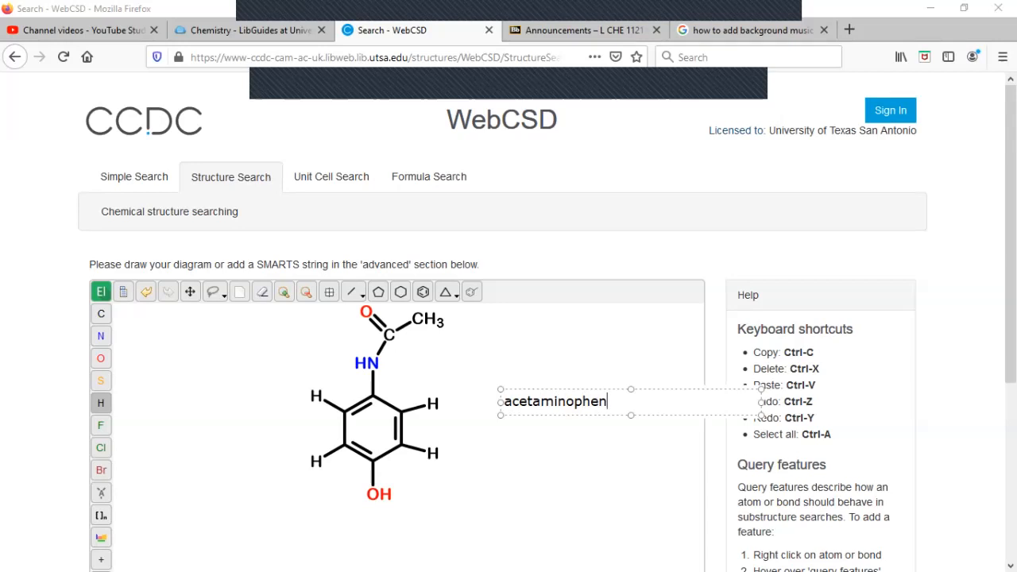
pyautogui.press('Escape')
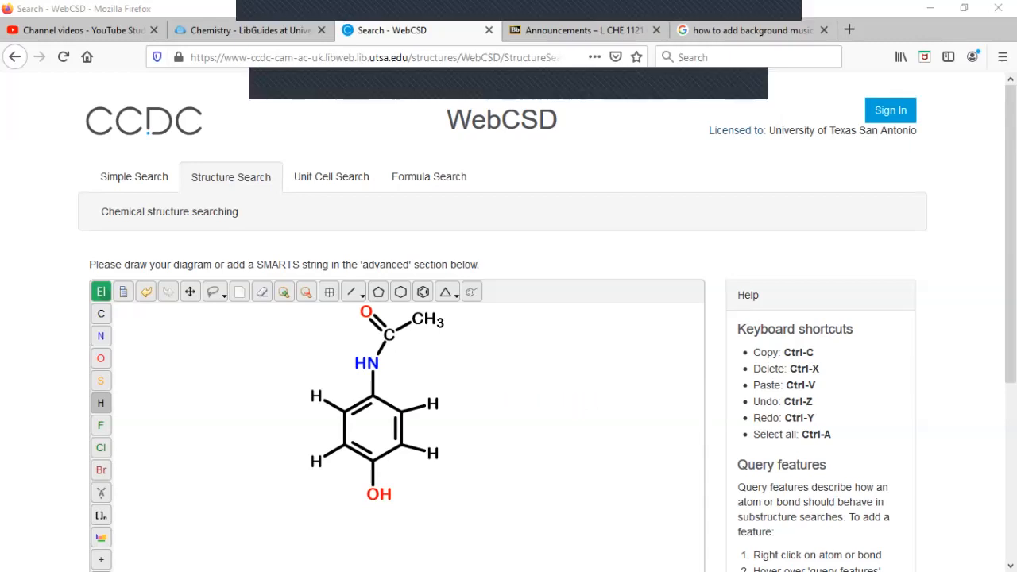
# - Run the acetaminophen structure search with the exact match condition and view the AHEPUY entry
pyautogui.scroll(-5, 508, 318)
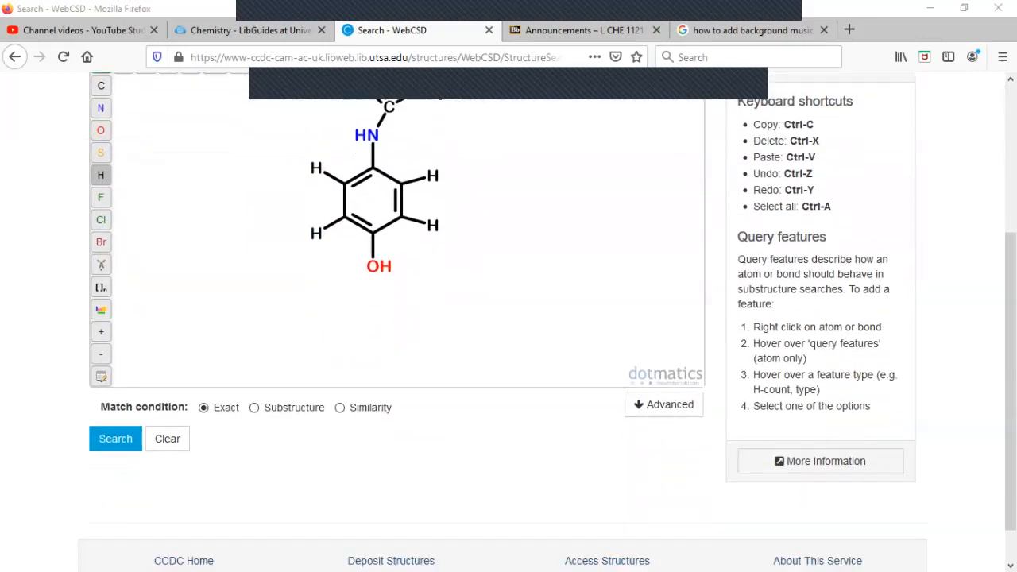
pyautogui.click(115, 438)
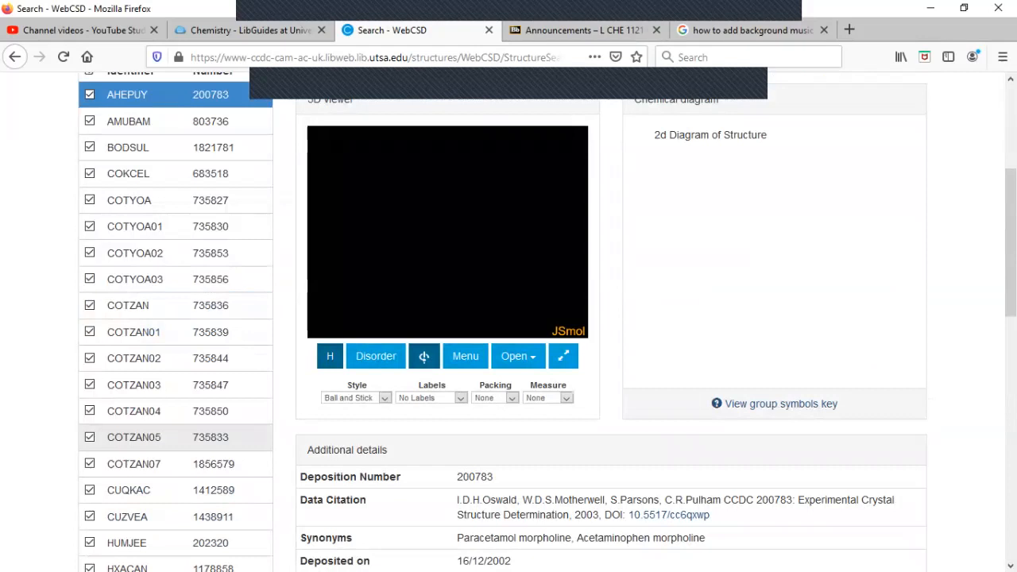
pyautogui.scroll(2, 174, 437)
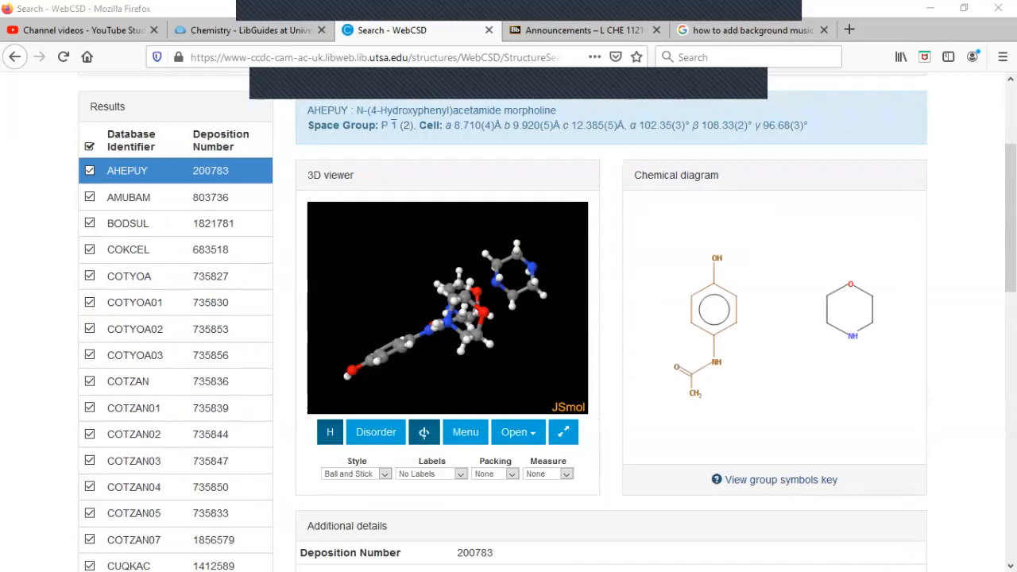
pyautogui.scroll(2, 508, 318)
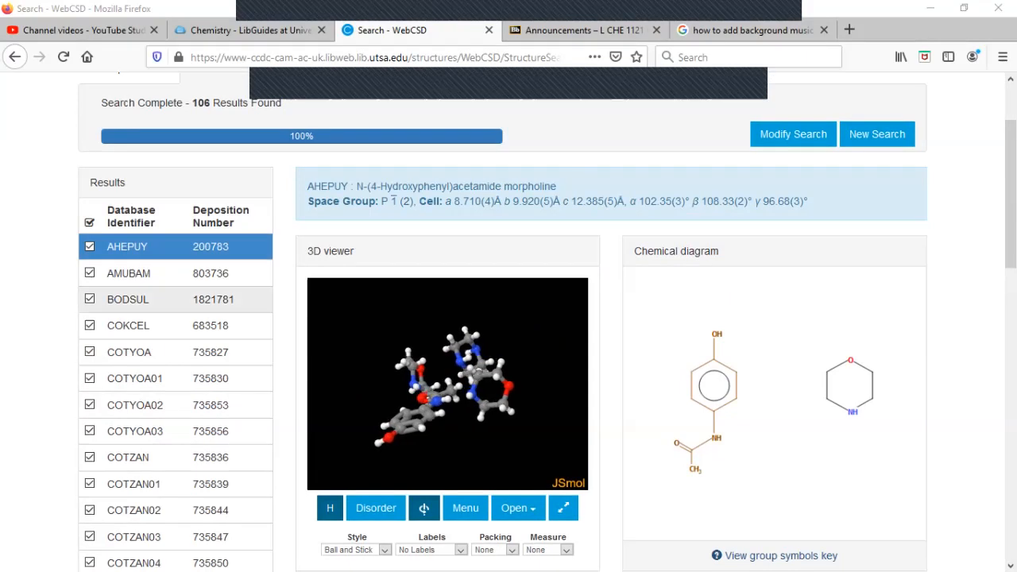
# - Review the AMUBAM, BODSUL, COKCEL and COTYOA entries, underlining the two molecules in COTYOA's chemical diagram
pyautogui.click(129, 273)
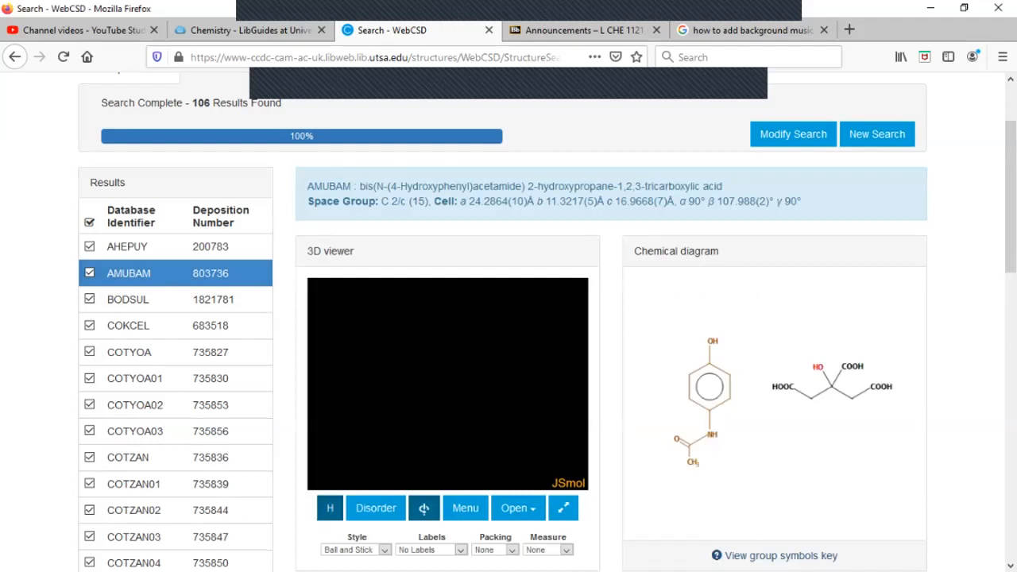
pyautogui.click(151, 300)
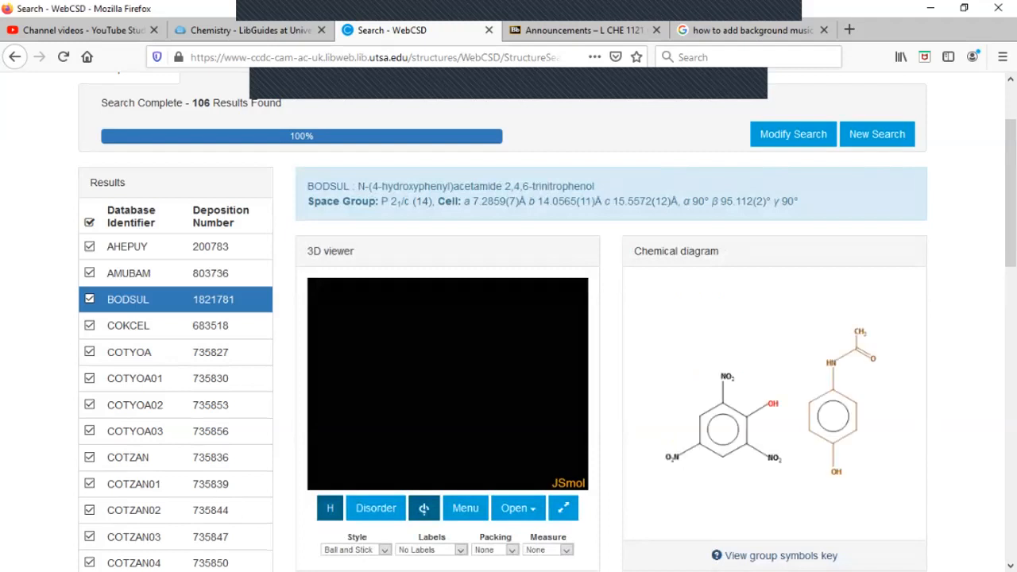
pyautogui.click(128, 325)
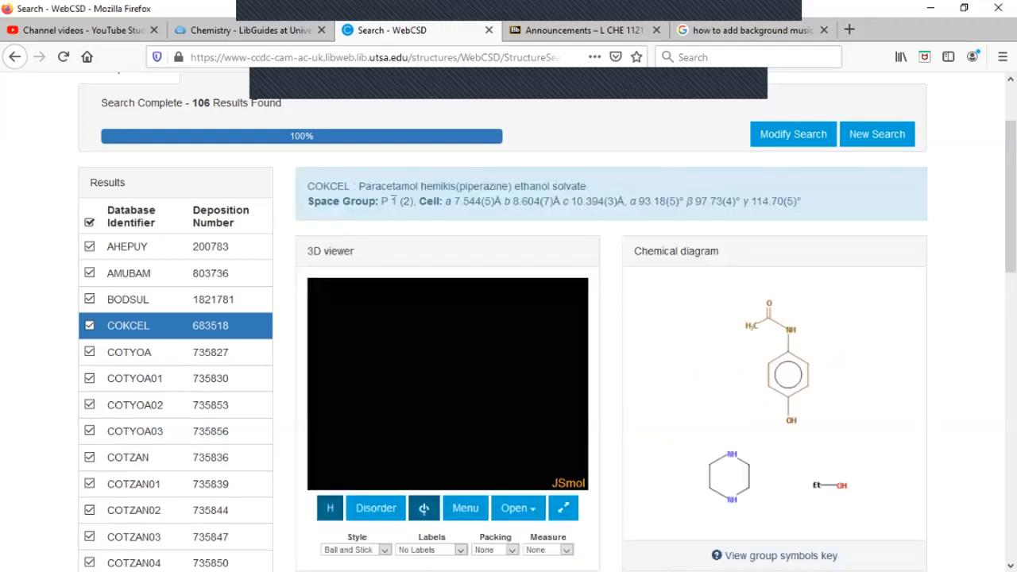
pyautogui.click(129, 352)
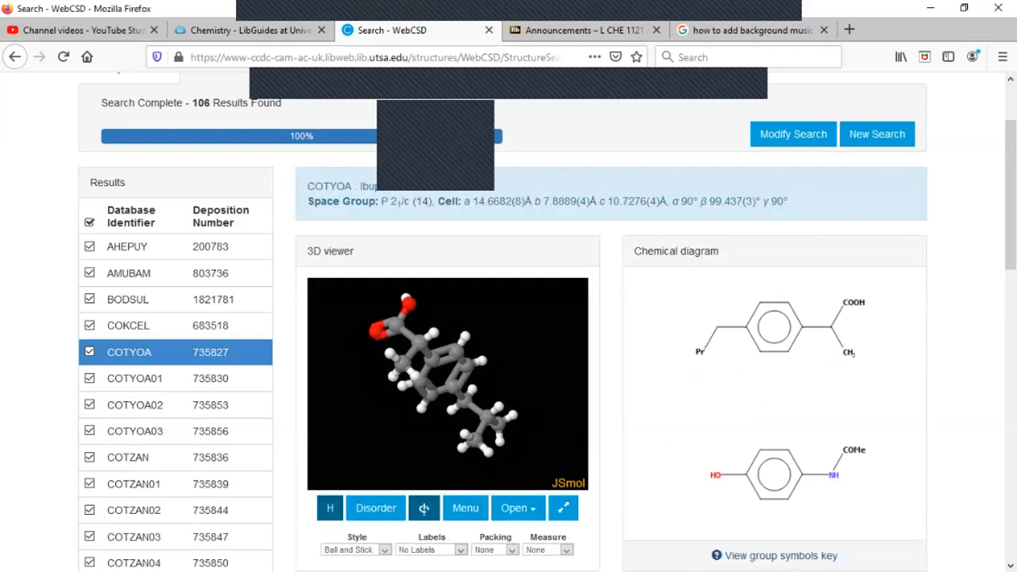
pyautogui.moveTo(697, 369); pyautogui.dragTo(854, 373)
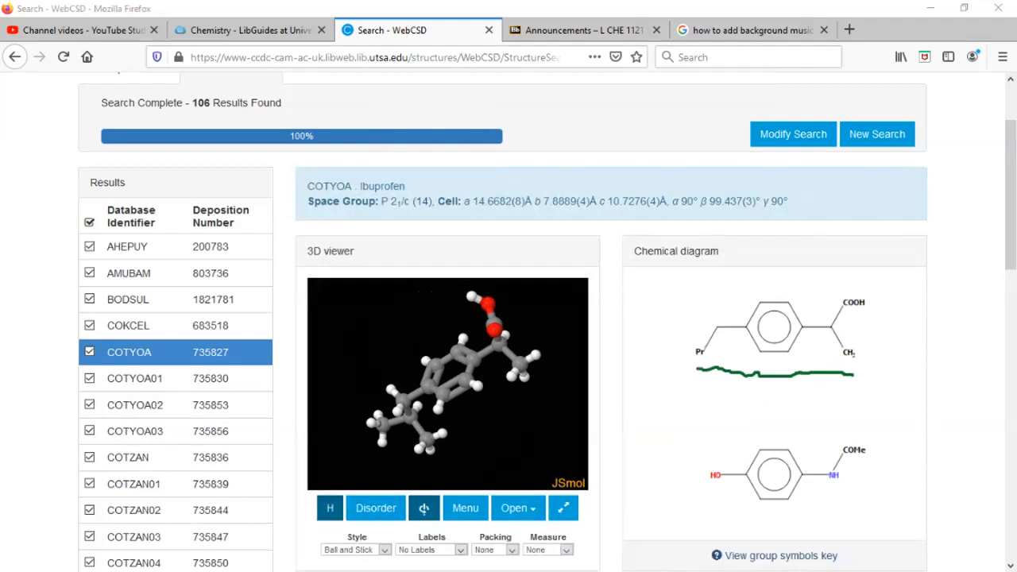
pyautogui.moveTo(719, 507); pyautogui.dragTo(858, 511)
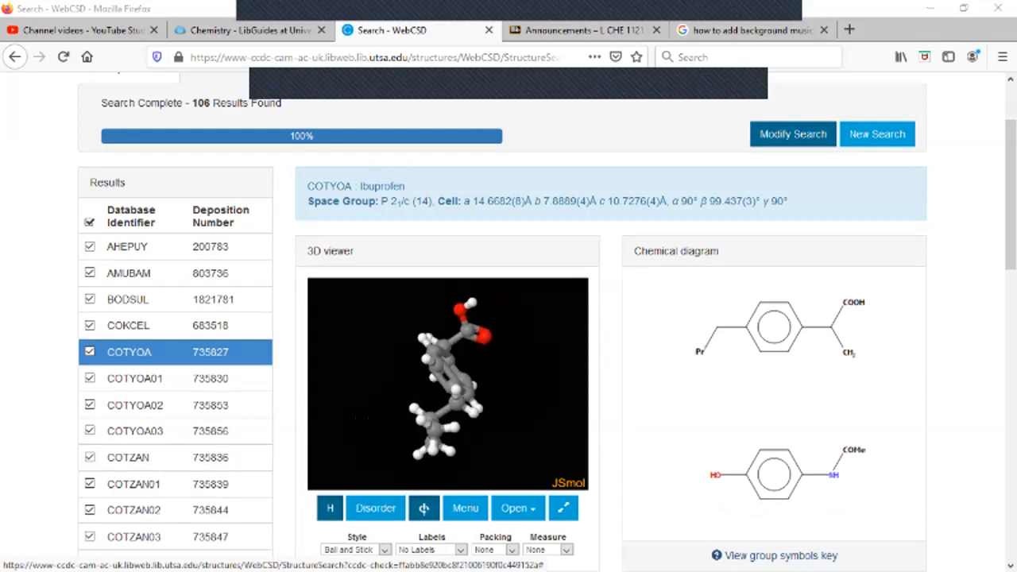
# - Return to the query for modification and replace the acetaminophen drawing with two fused benzene rings
pyautogui.click(792, 133)
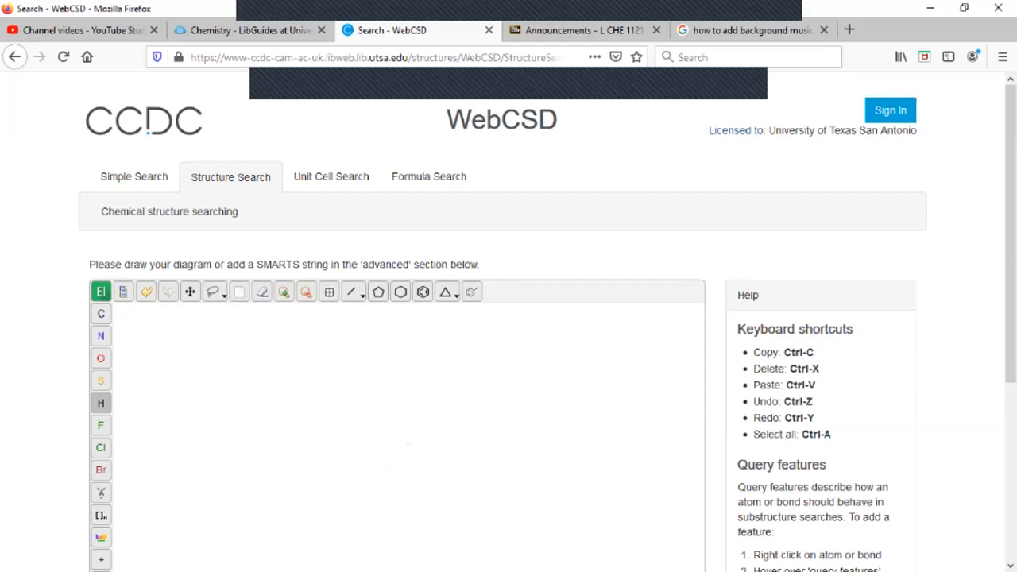
pyautogui.click(423, 292)
pyautogui.click(377, 443)
pyautogui.click(406, 443)
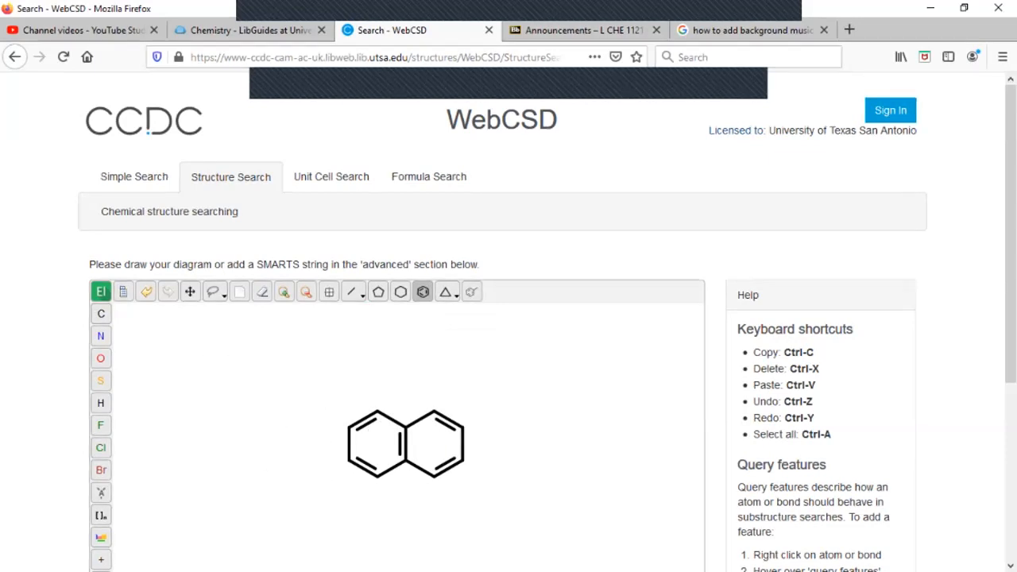
# - Attach a methoxy group to the outer upper carbon of the second ring by adding two carbons and changing the first to oxygen
pyautogui.click(100, 313)
pyautogui.moveTo(463, 428); pyautogui.dragTo(527, 414)
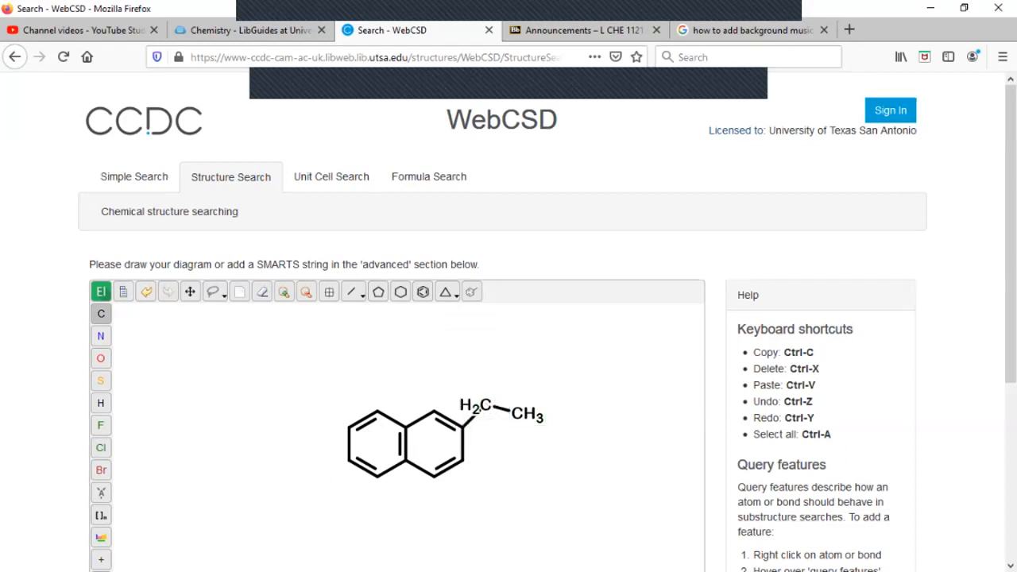
pyautogui.click(101, 358)
pyautogui.click(477, 407)
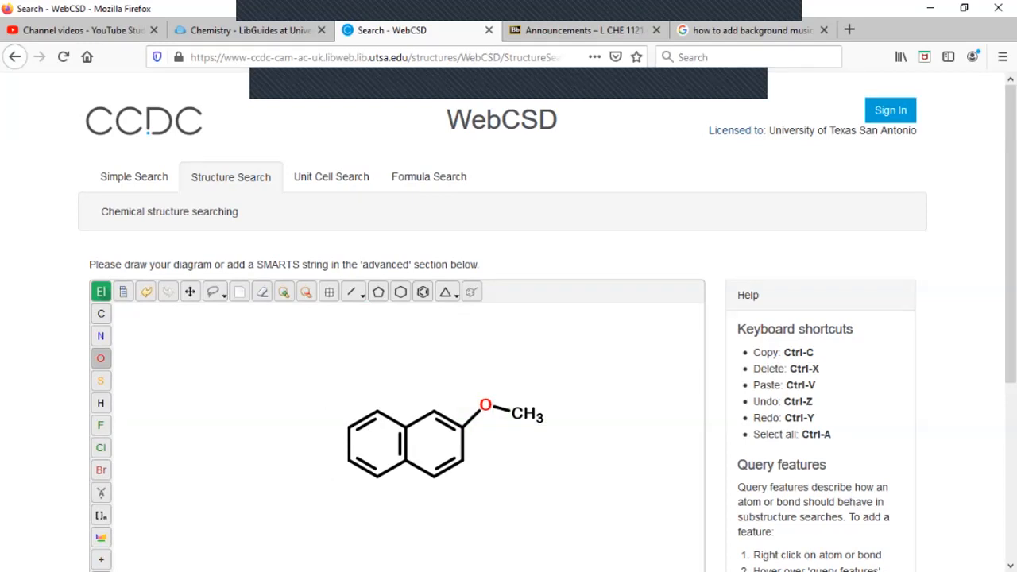
# - Attach a CH(CH3)COOH group to the outer lower carbon of the first ring, drawing the carbons, one double bond and two oxygens
pyautogui.click(101, 314)
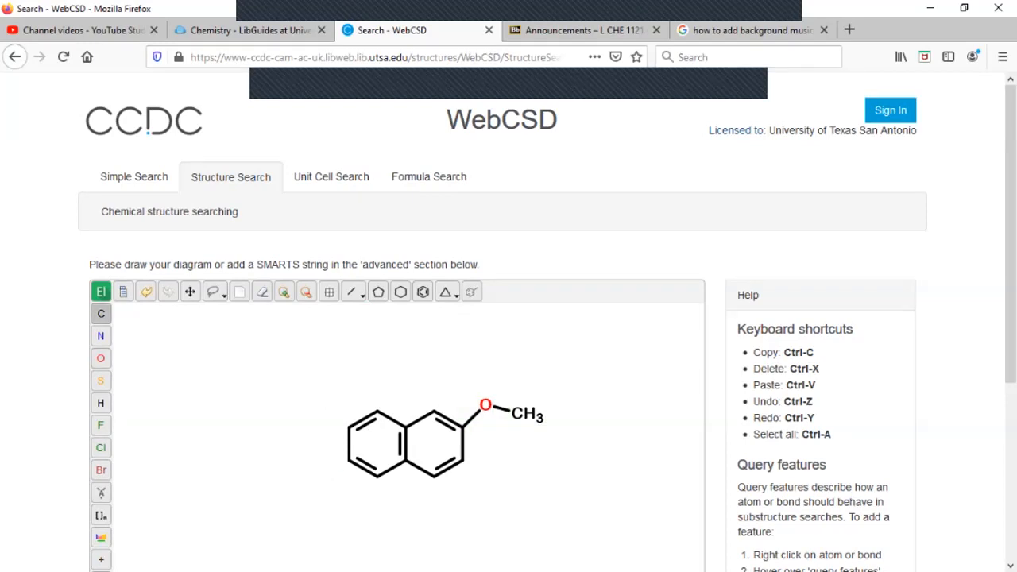
pyautogui.moveTo(349, 460)
pyautogui.mouseDown()
pyautogui.moveTo(316, 470)
pyautogui.moveTo(318, 502)
pyautogui.mouseUp()
pyautogui.moveTo(317, 501)
pyautogui.mouseDown()
pyautogui.moveTo(288, 454)
pyautogui.moveTo(290, 422)
pyautogui.moveTo(268, 475)
pyautogui.mouseUp()
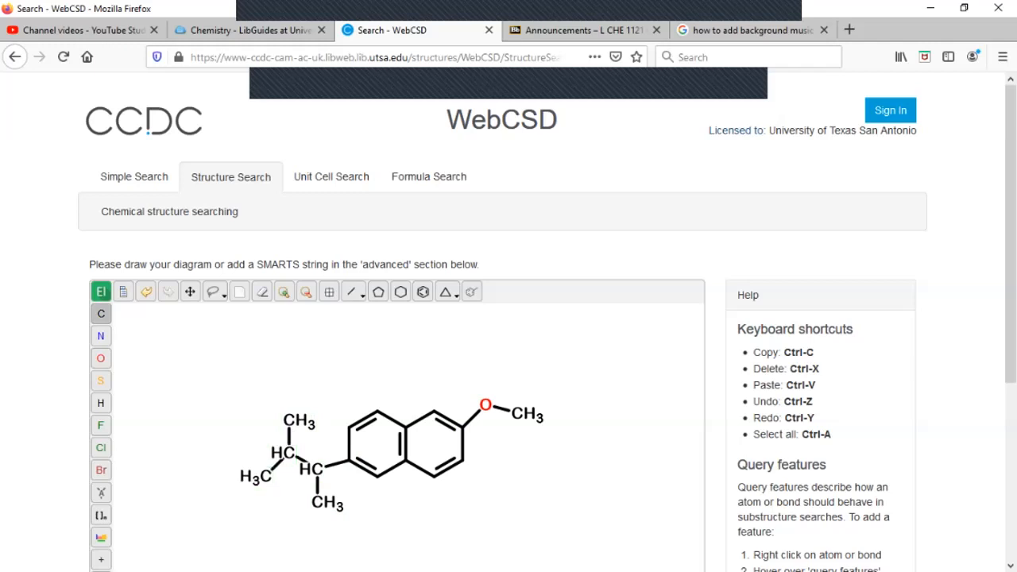
pyautogui.click(352, 292)
pyautogui.click(278, 464)
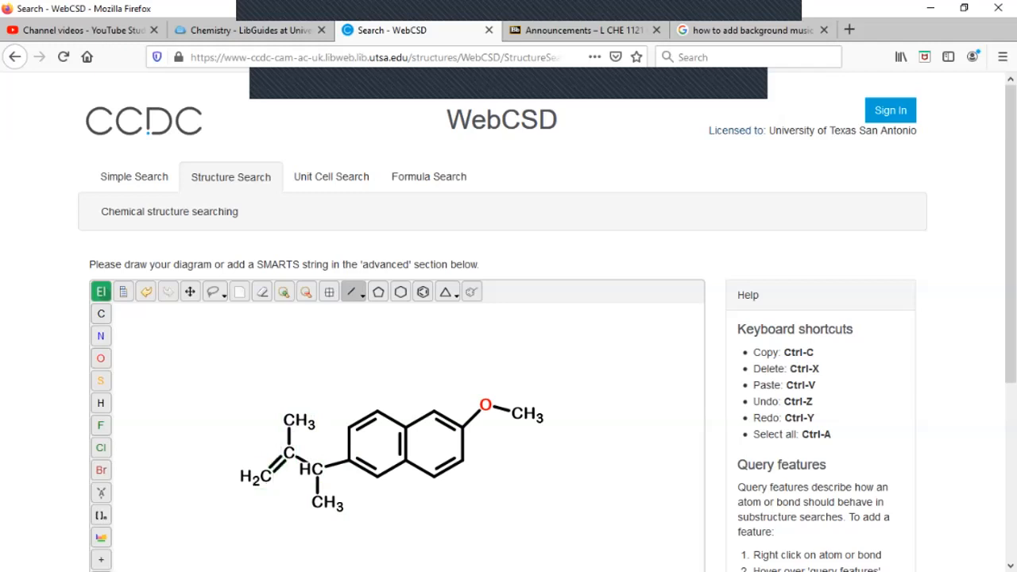
pyautogui.click(101, 358)
pyautogui.click(264, 476)
pyautogui.click(299, 422)
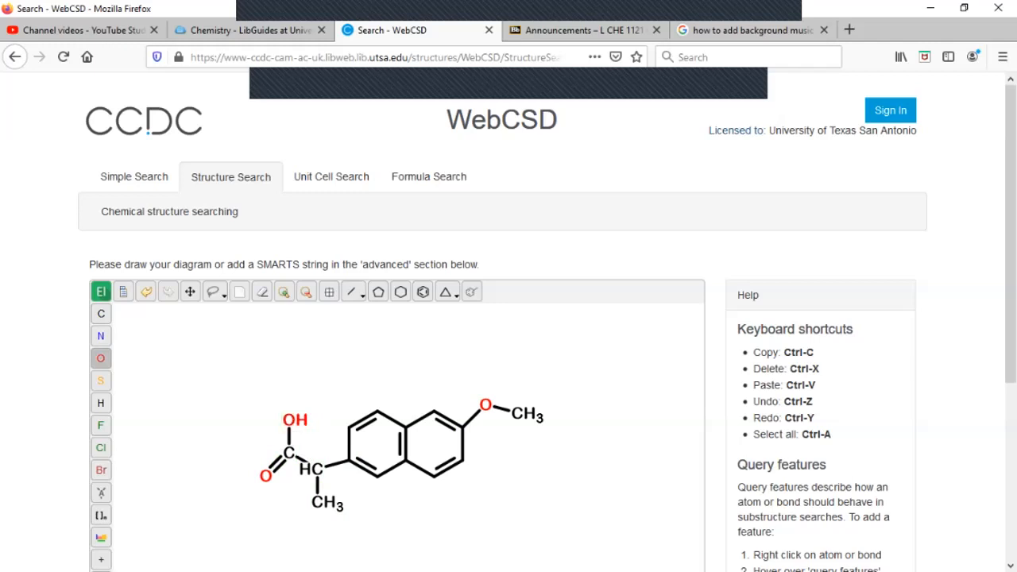
# - Add explicit hydrogens to the six unsubstituted outer carbons of the fused rings
pyautogui.click(100, 403)
pyautogui.click(377, 411)
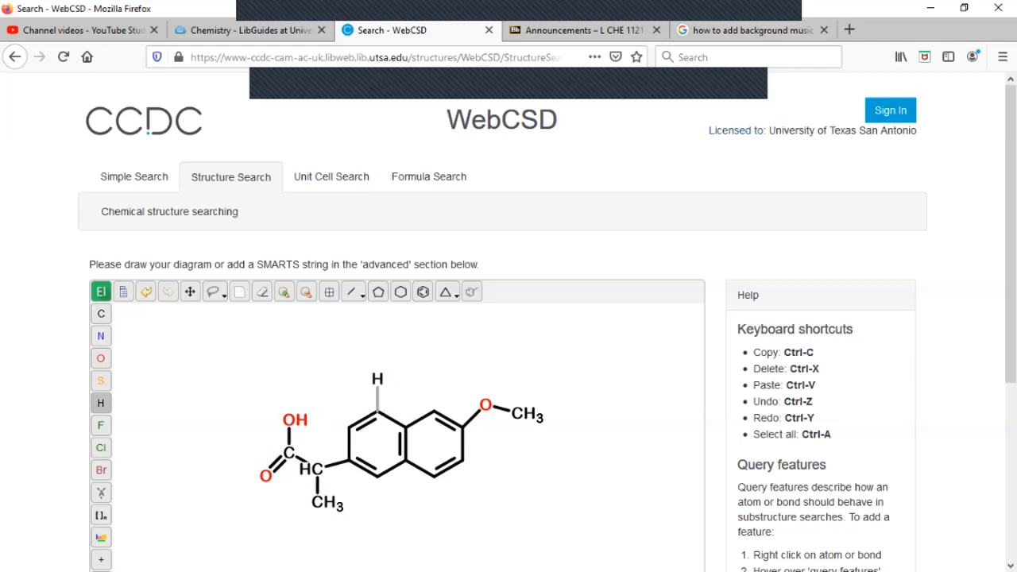
pyautogui.click(350, 428)
pyautogui.click(377, 477)
pyautogui.click(434, 475)
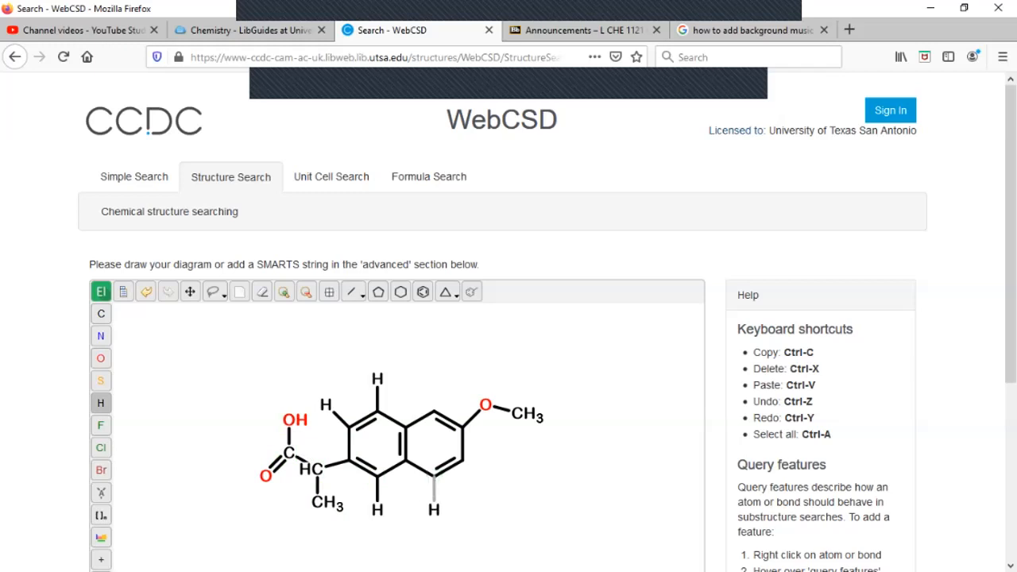
pyautogui.click(461, 458)
pyautogui.click(434, 411)
# - Annotate the area above the drawn structure with the text "naproxen" and clear the annotation
pyautogui.click(472, 339)
pyautogui.write('naproxen')
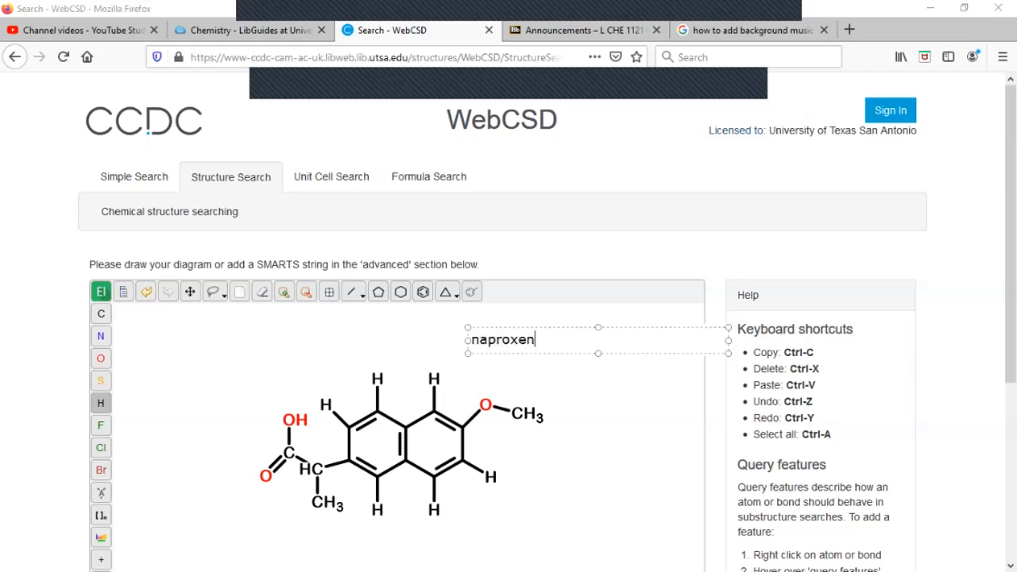
pyautogui.press('Escape')
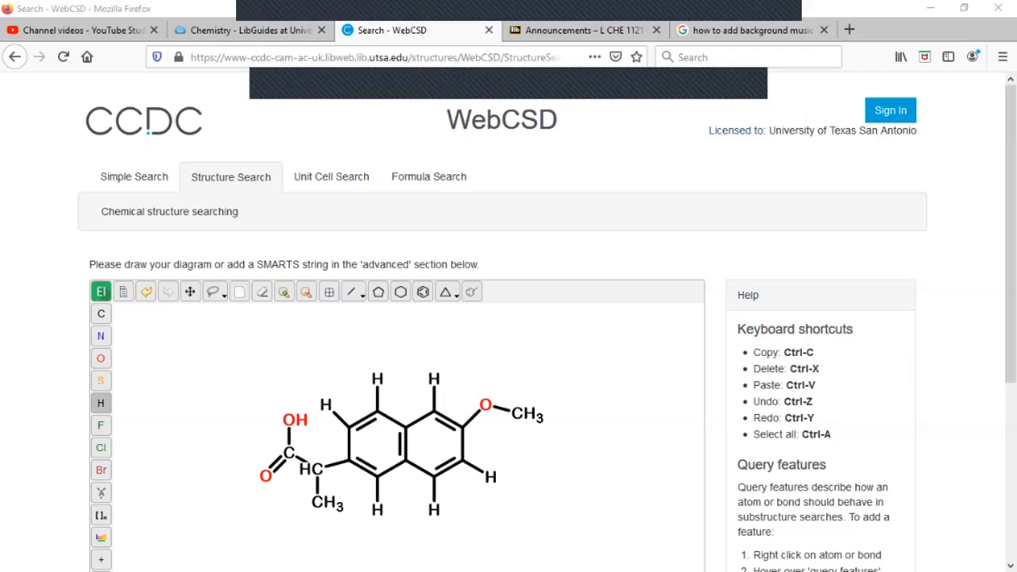
pyautogui.click(634, 224)
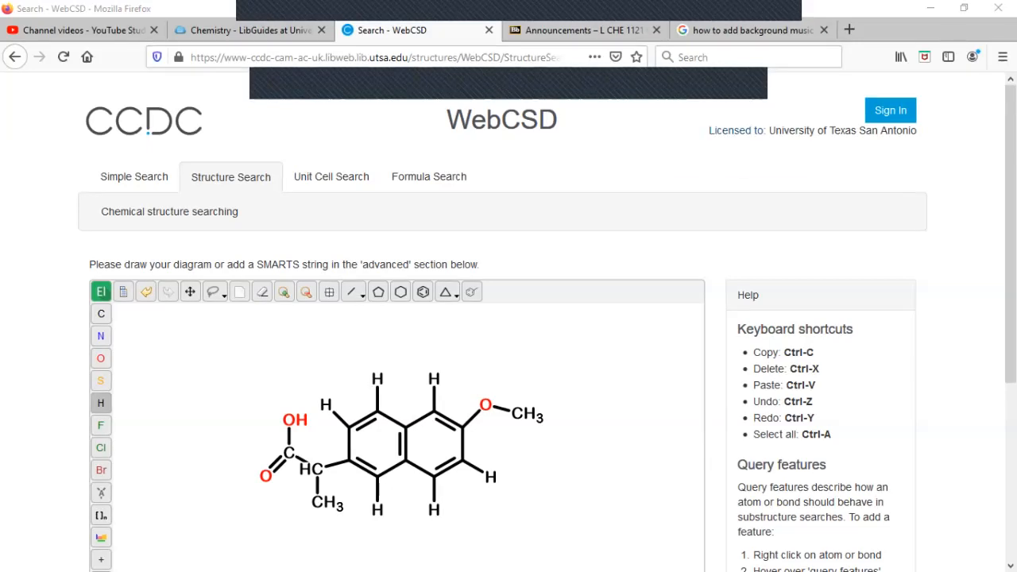
# - Run the naproxen structure search with the exact match condition and view the FEVZOX entry
pyautogui.scroll(-4, 508, 318)
pyautogui.scroll(-1, 509, 318)
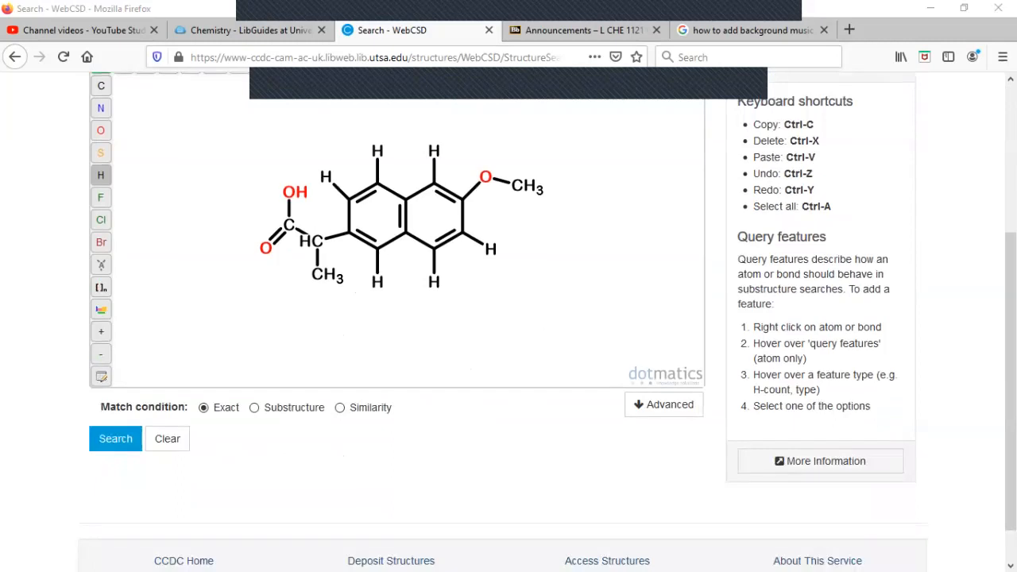
pyautogui.click(116, 439)
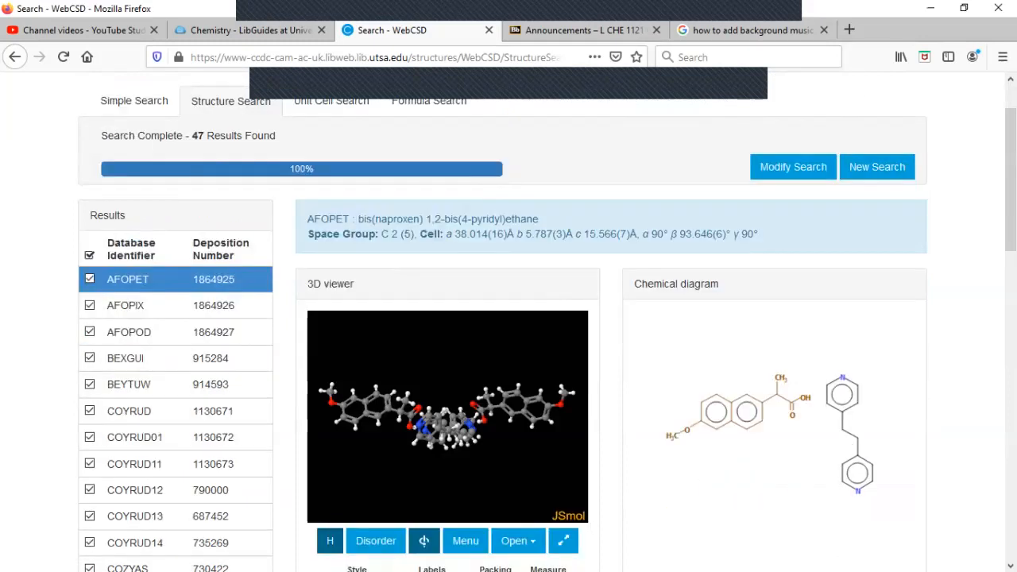
pyautogui.scroll(-5, 159, 206)
pyautogui.scroll(-1, 159, 206)
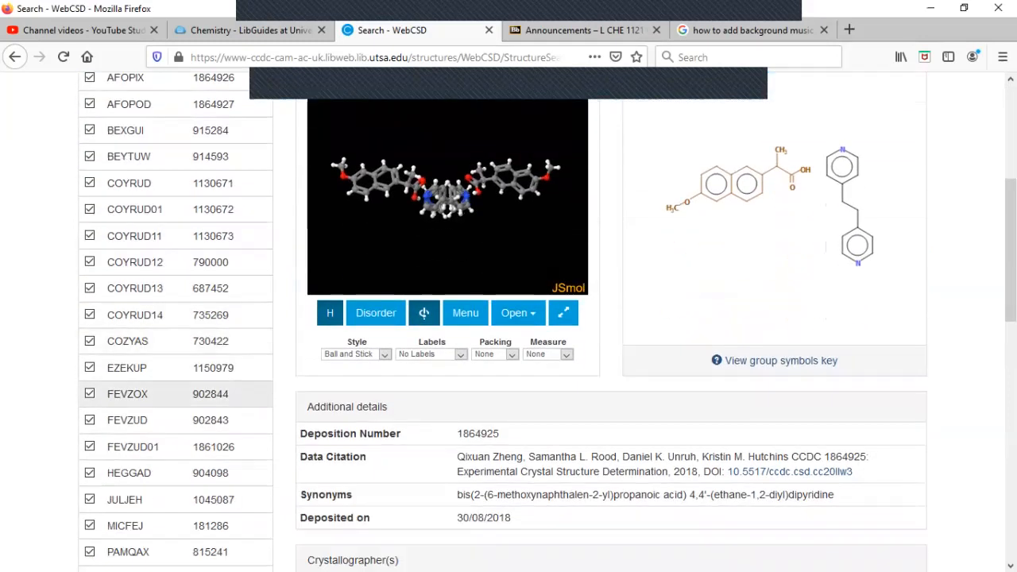
pyautogui.click(159, 394)
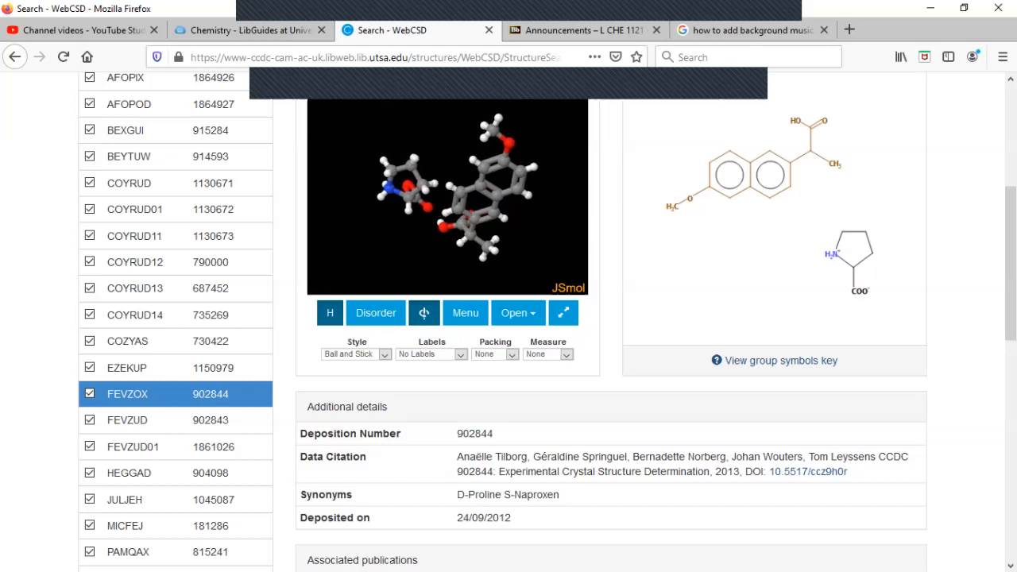
# - Return to the query for modification and replace the naproxen drawing with a single benzene ring
pyautogui.scroll(5, 509, 318)
pyautogui.scroll(2, 790, 231)
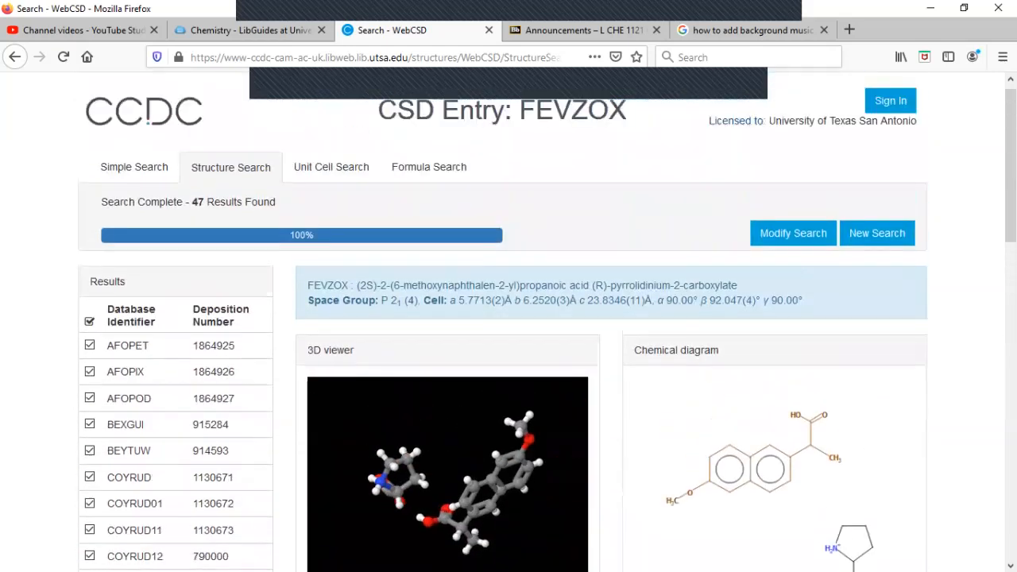
pyautogui.click(790, 231)
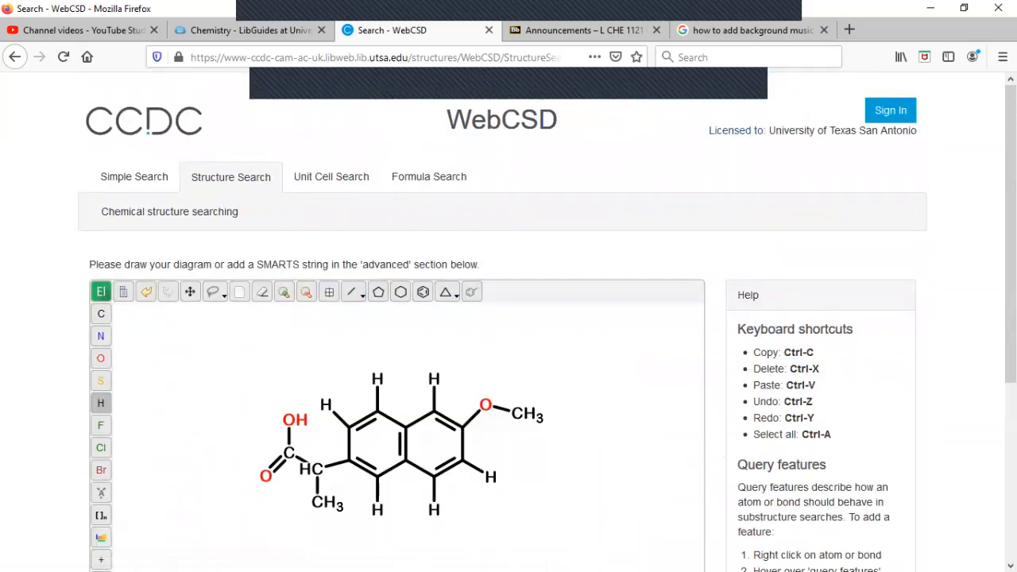
pyautogui.scroll(-2, 509, 318)
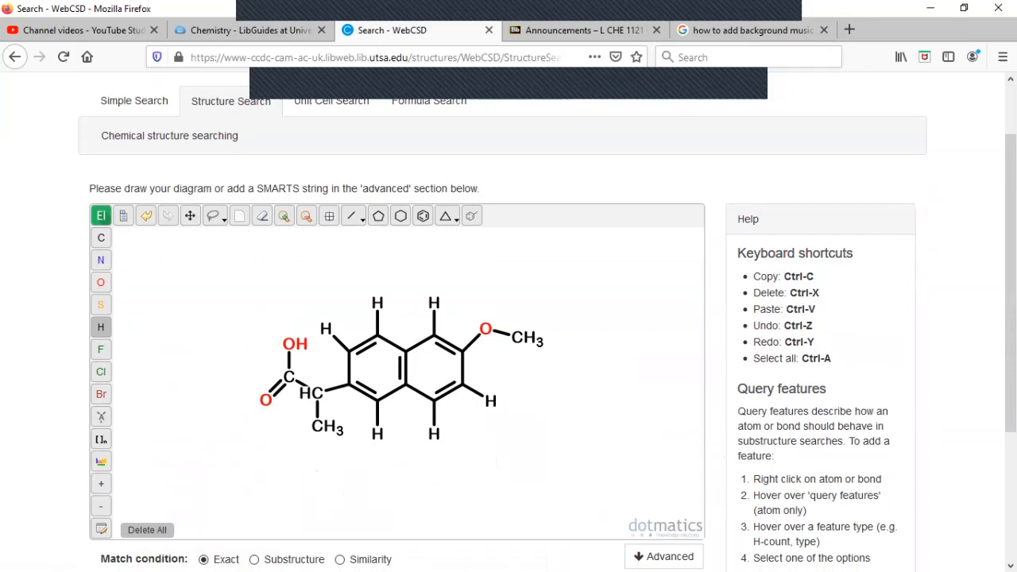
pyautogui.click(101, 530)
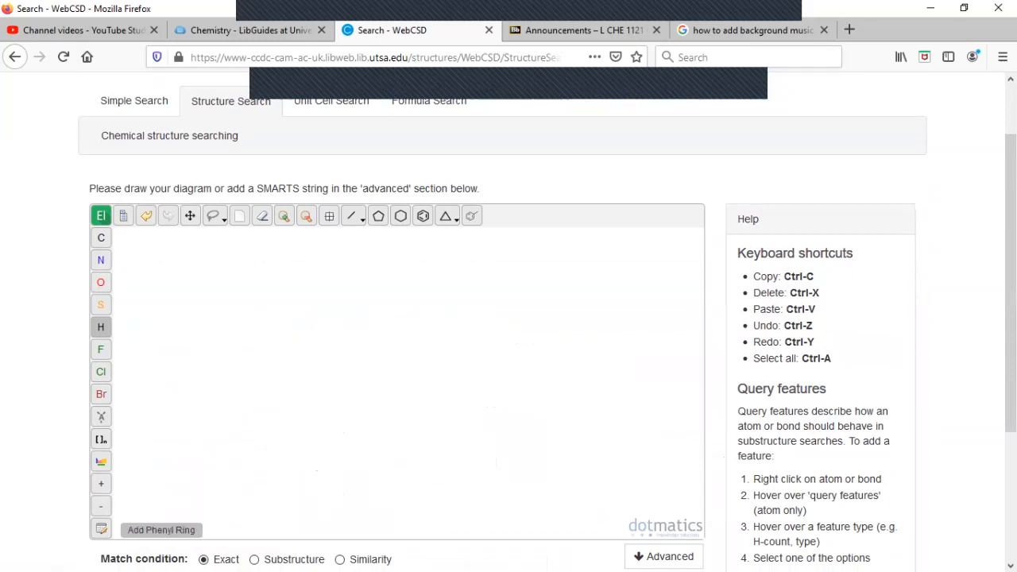
pyautogui.click(422, 215)
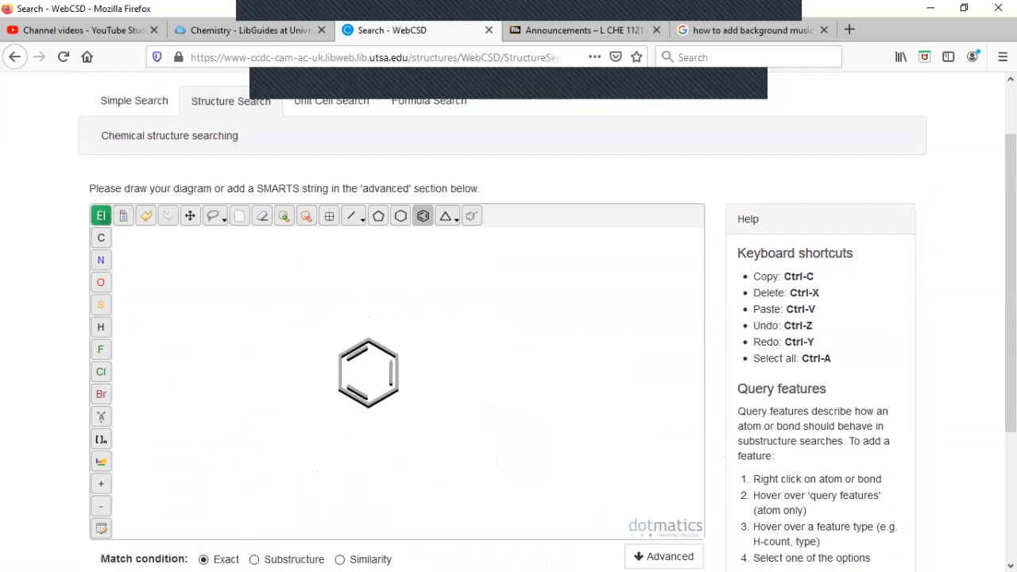
pyautogui.click(368, 373)
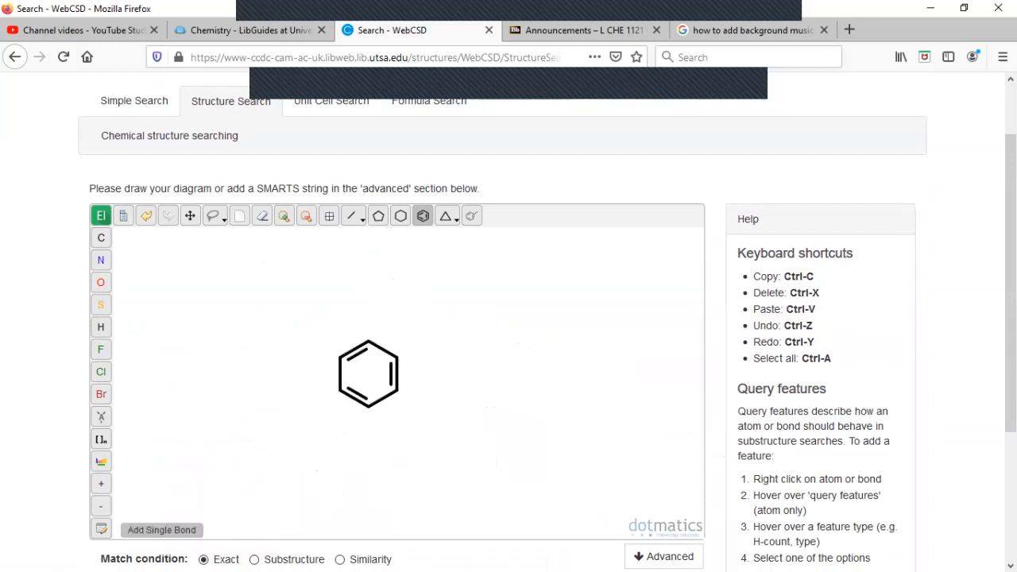
# - Attach an isobutyl group, CH2CH(CH3)2, to the lower left carbon of the benzene ring
pyautogui.click(351, 215)
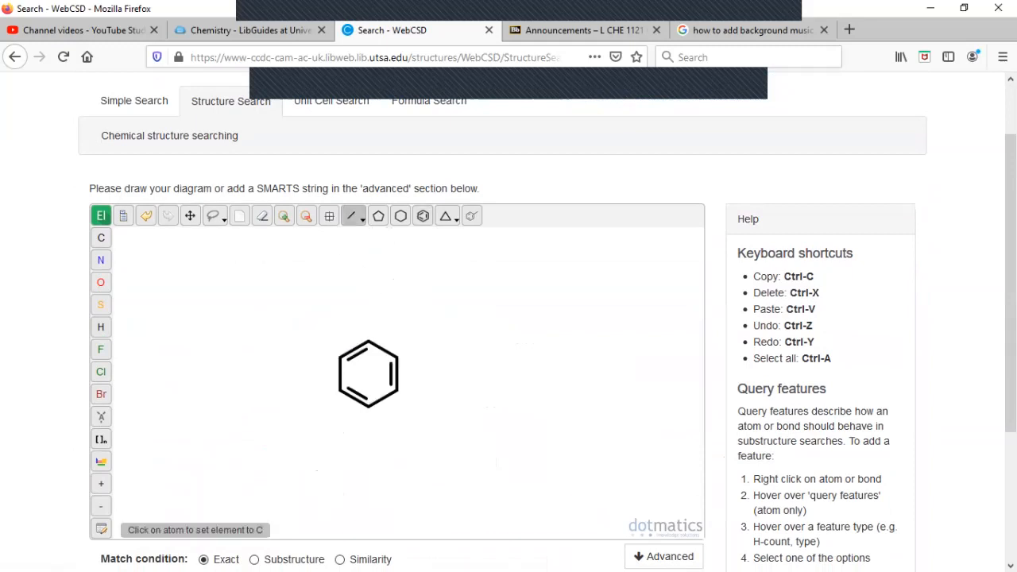
pyautogui.click(101, 237)
pyautogui.moveTo(340, 390); pyautogui.dragTo(301, 408)
pyautogui.click(302, 408)
pyautogui.click(277, 363)
pyautogui.hotkey('ctrl', 'z')
pyautogui.click(270, 399)
pyautogui.click(271, 399)
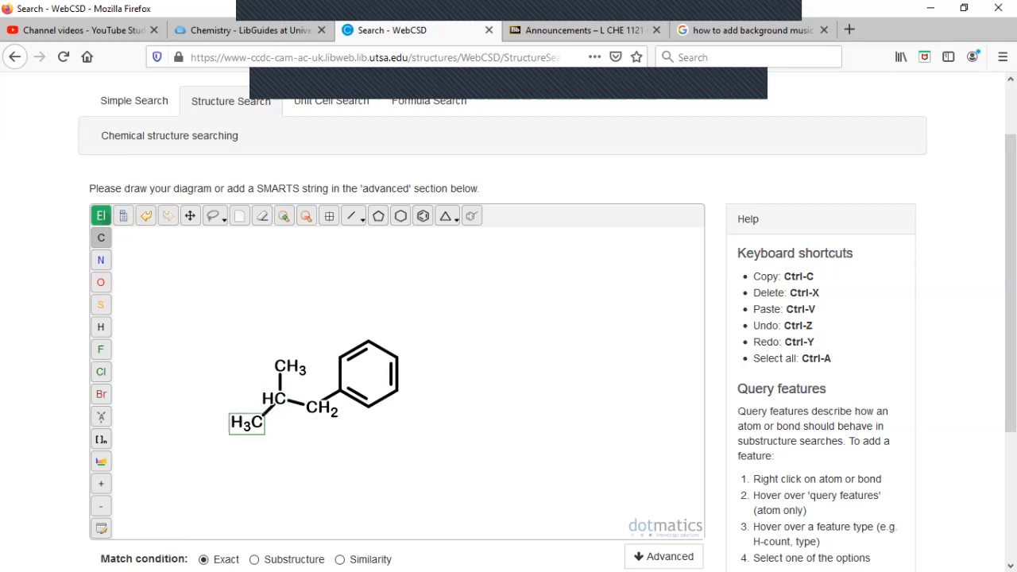
# - Attach a branched carbon chain, CH(CH3)CH(CH3)2, to the ring carbon opposite the isobutyl group
pyautogui.click(397, 355)
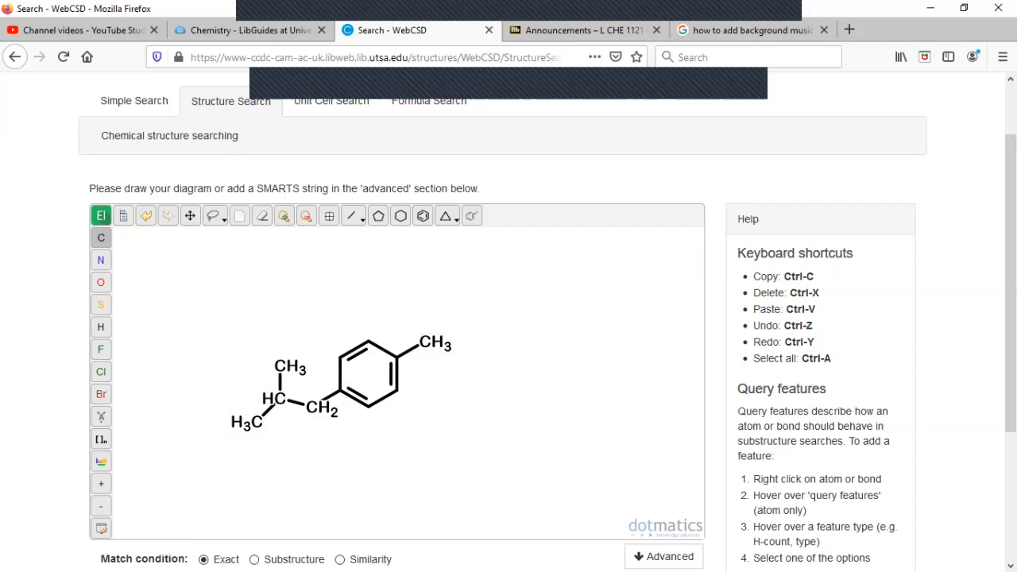
pyautogui.click(436, 344)
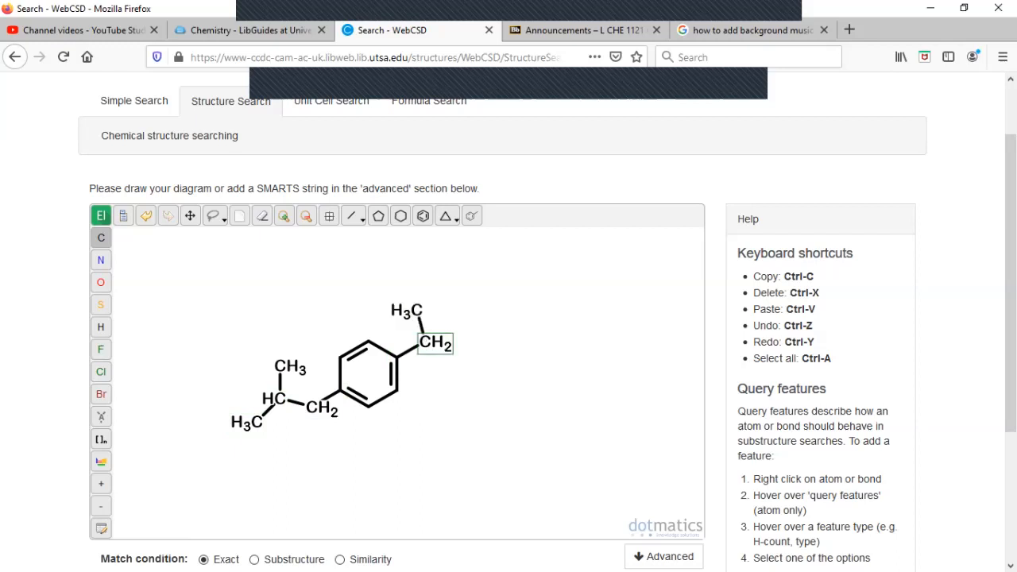
pyautogui.click(435, 344)
pyautogui.click(451, 370)
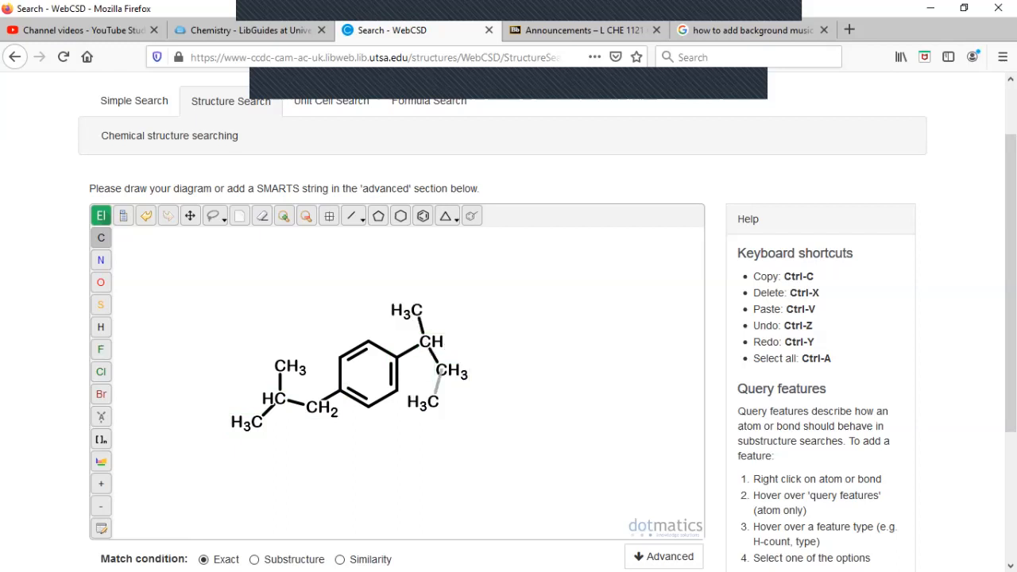
pyautogui.click(452, 370)
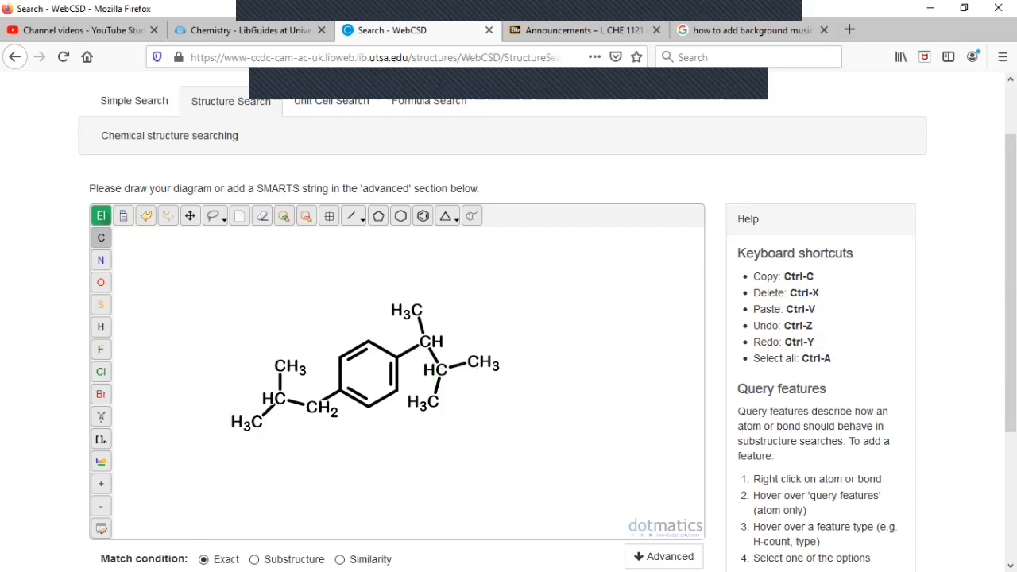
# - Turn the chain's end into a carboxylic acid by making its lower bond double and changing both terminal carbons to oxygen
pyautogui.click(352, 215)
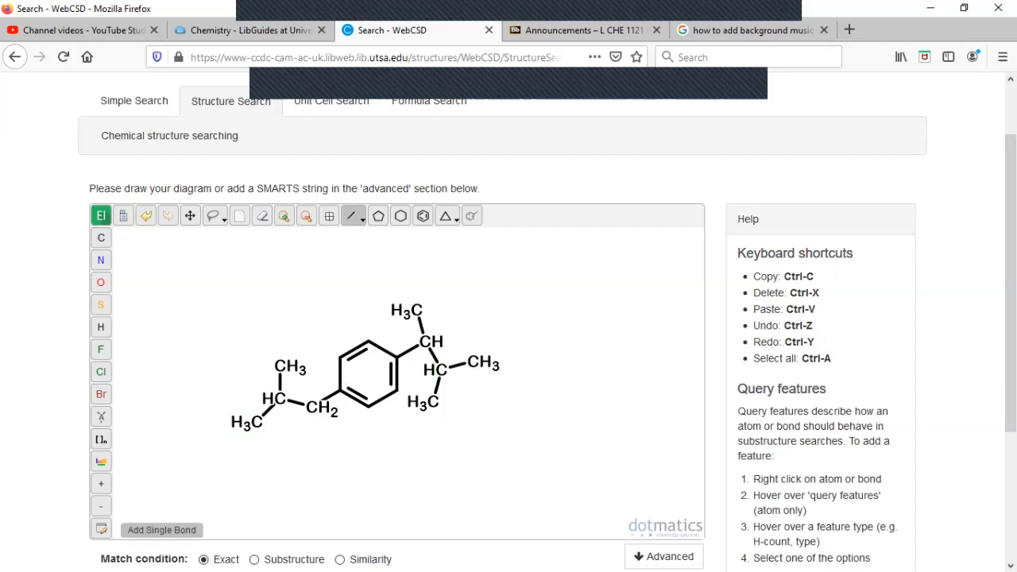
pyautogui.click(363, 219)
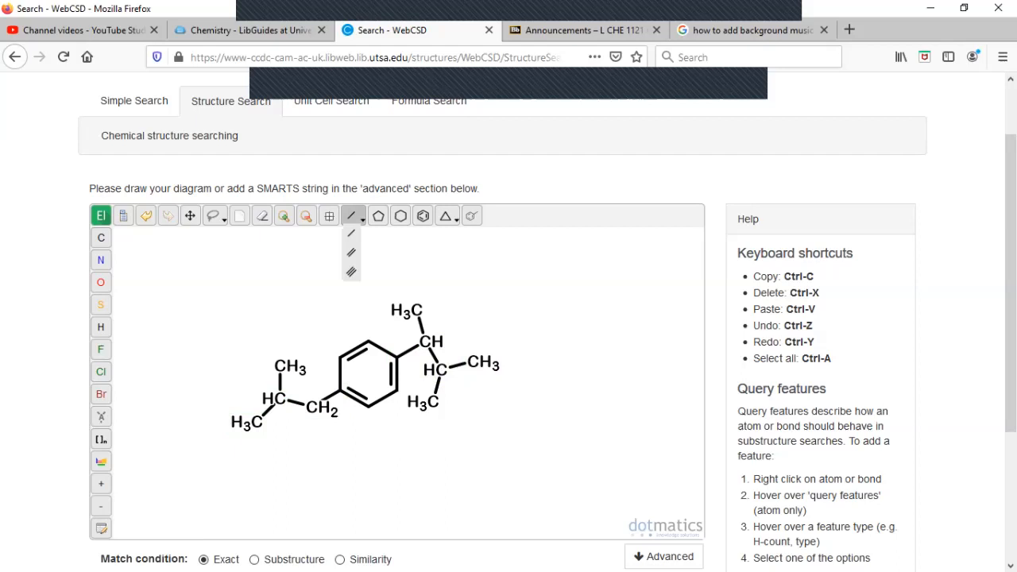
pyautogui.click(350, 252)
pyautogui.click(434, 385)
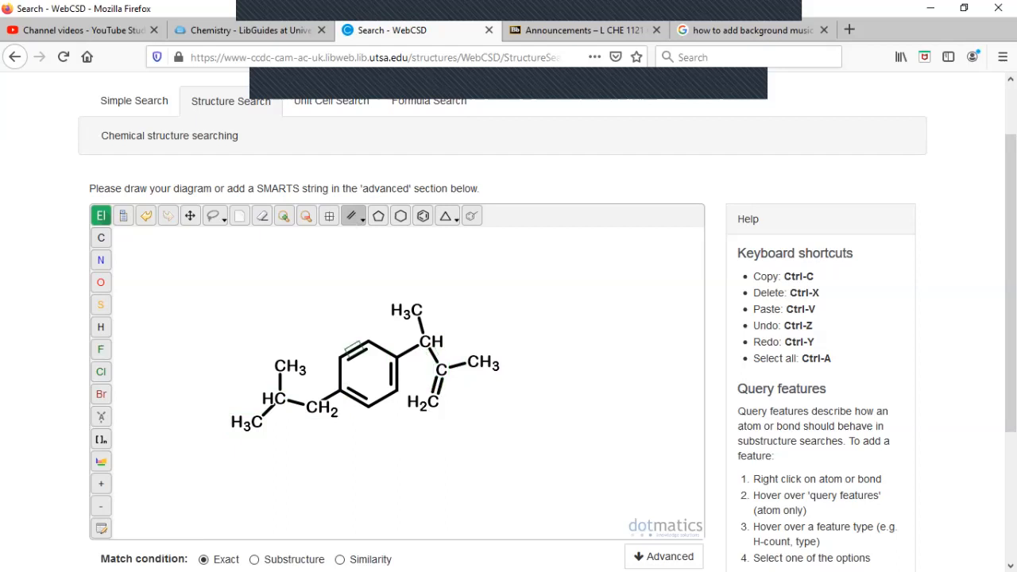
pyautogui.click(101, 283)
pyautogui.click(423, 402)
pyautogui.click(482, 363)
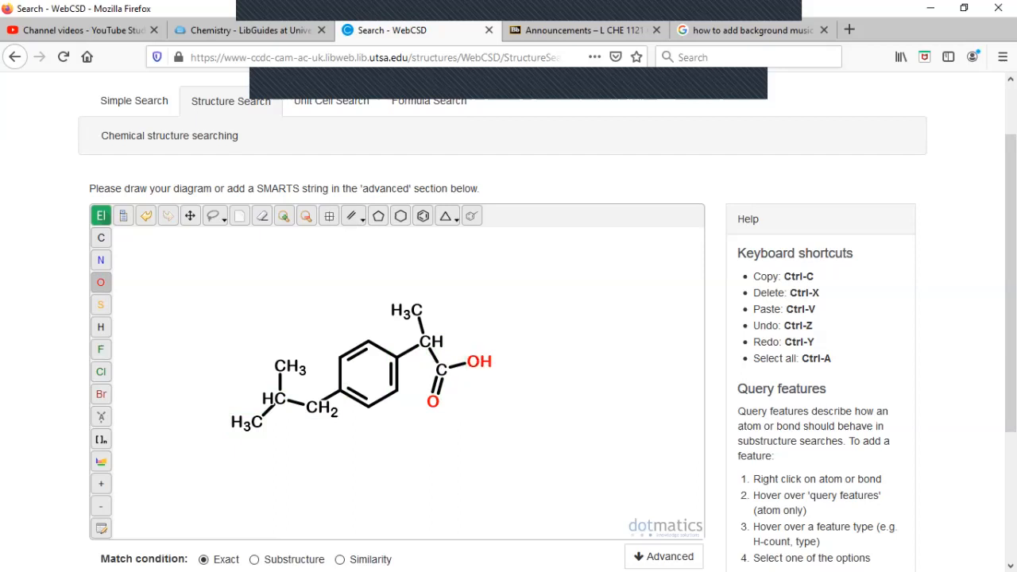
# - Add a single bond to each of the four unsubstituted carbons of the benzene ring
pyautogui.click(100, 327)
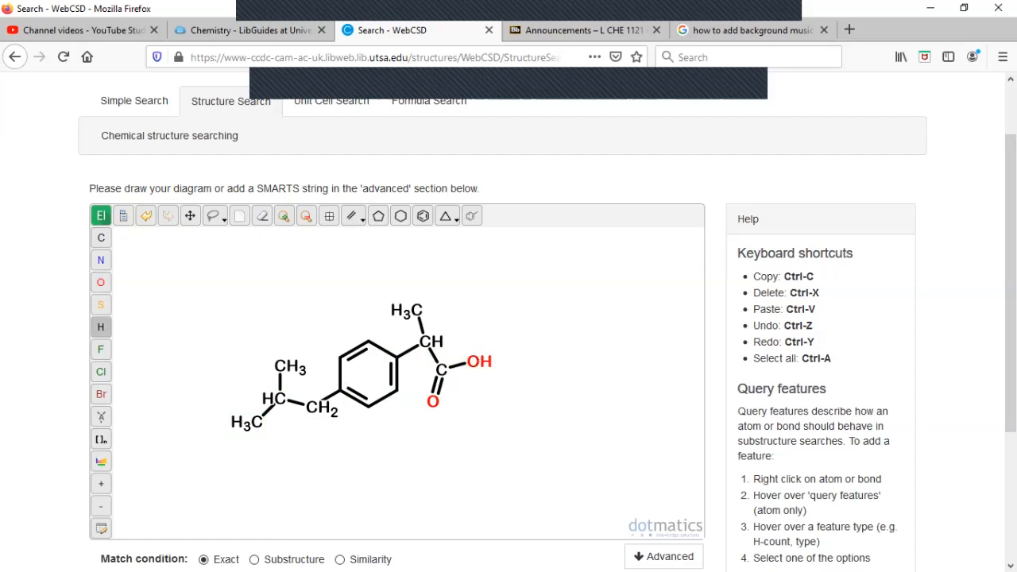
pyautogui.click(352, 216)
pyautogui.click(362, 219)
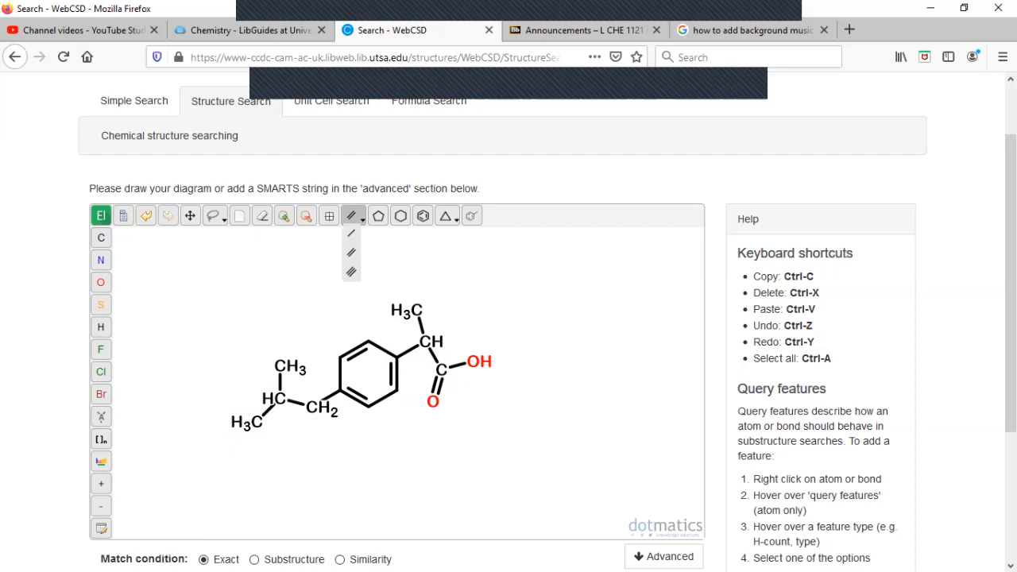
pyautogui.click(351, 233)
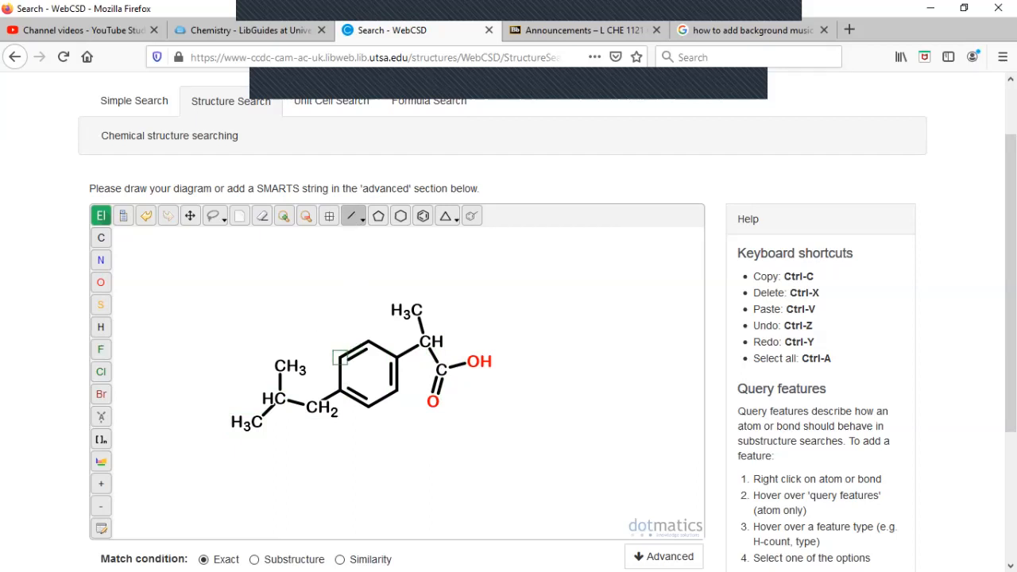
pyautogui.click(340, 356)
pyautogui.click(368, 343)
pyautogui.click(368, 406)
pyautogui.click(396, 390)
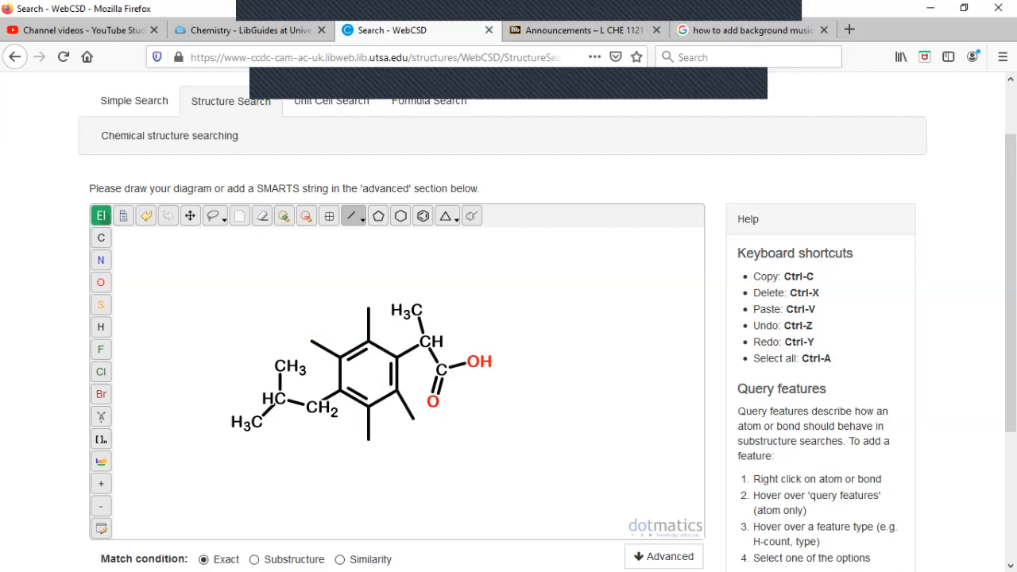
# - Set the end atoms of the four new ring bonds to hydrogen
pyautogui.click(100, 326)
pyautogui.click(311, 341)
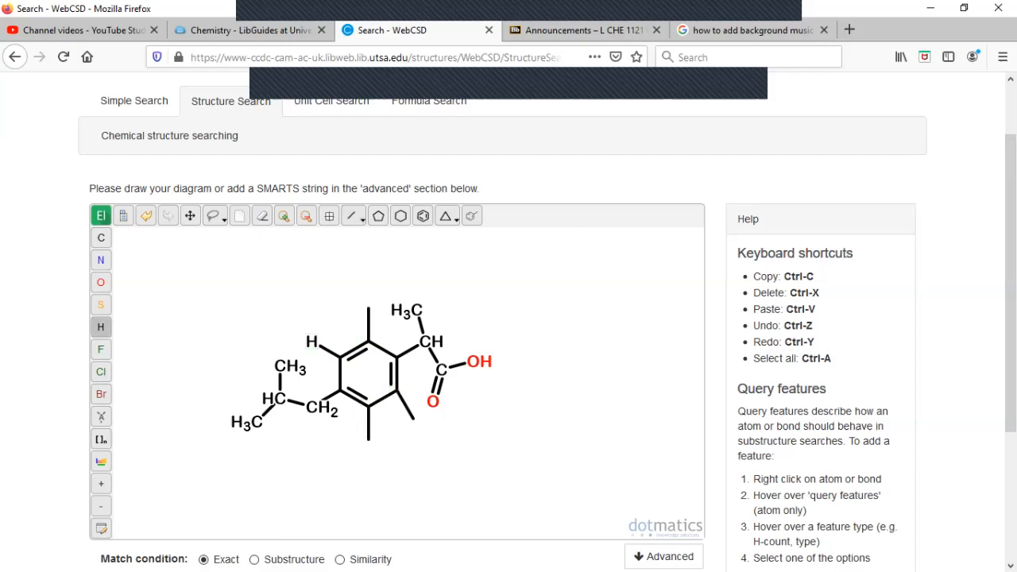
pyautogui.click(368, 308)
pyautogui.click(368, 439)
pyautogui.click(413, 419)
pyautogui.scroll(-2, 508, 317)
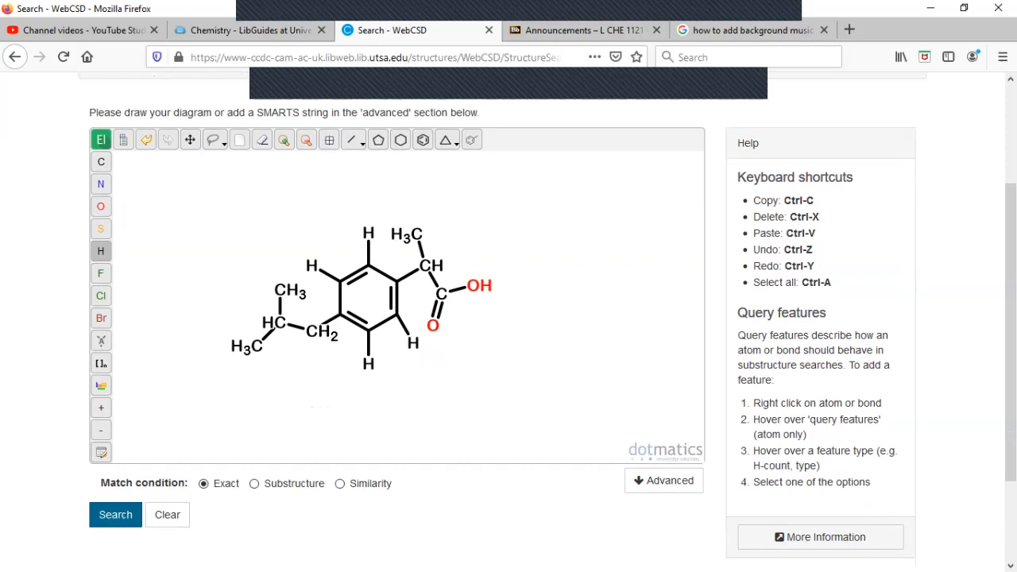
# - Run the exact-match search for the drawn isobutylphenyl propanoic acid structure and review the COTYOA entry and results list
pyautogui.click(115, 515)
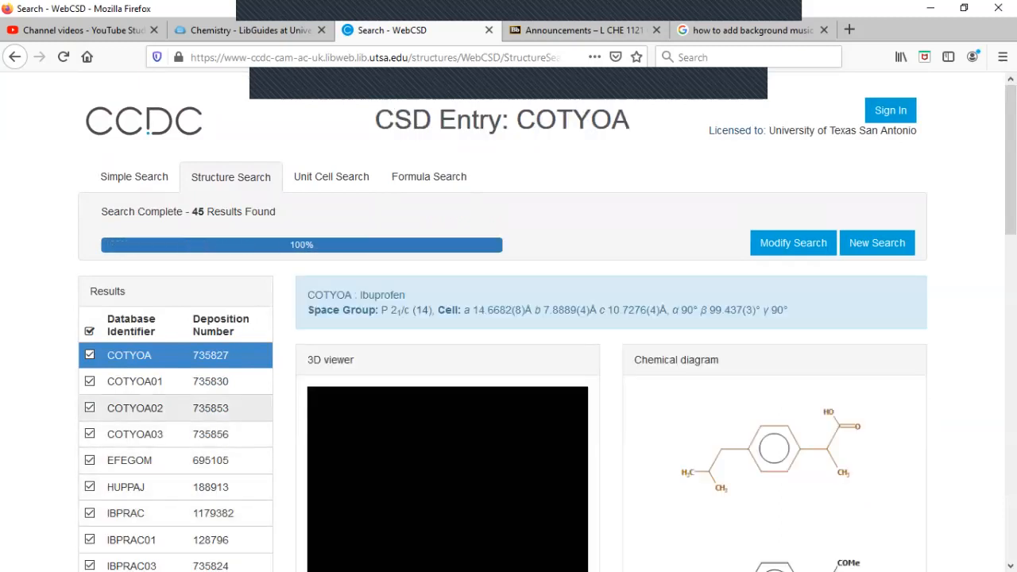
pyautogui.scroll(-2, 175, 408)
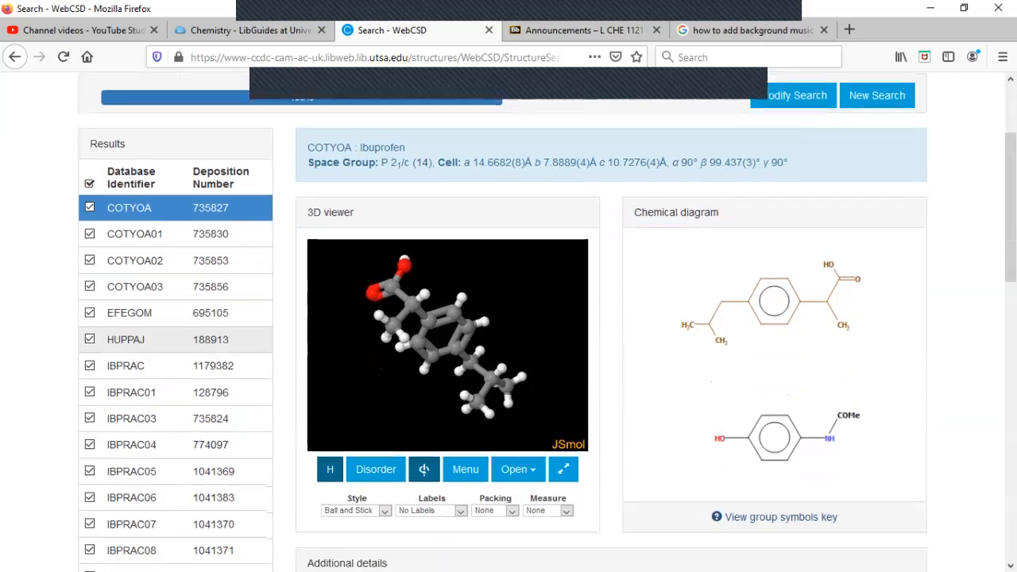
pyautogui.scroll(-2, 175, 385)
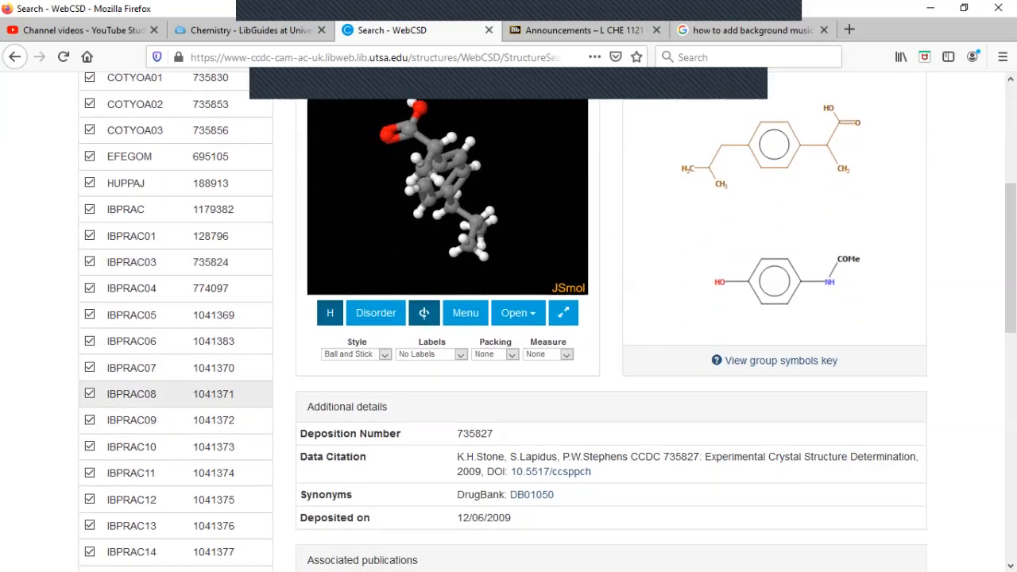
pyautogui.scroll(-4, 175, 357)
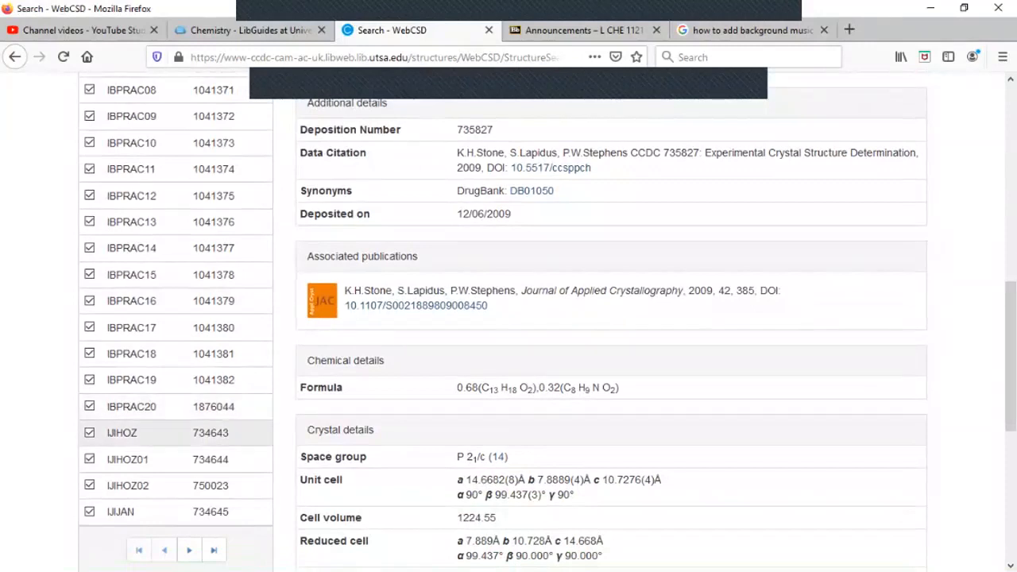
# - Open the IJIHOZ01 entry, examine its details, 3D model and chemical diagram, and return to the drawn query for modification
pyautogui.click(151, 459)
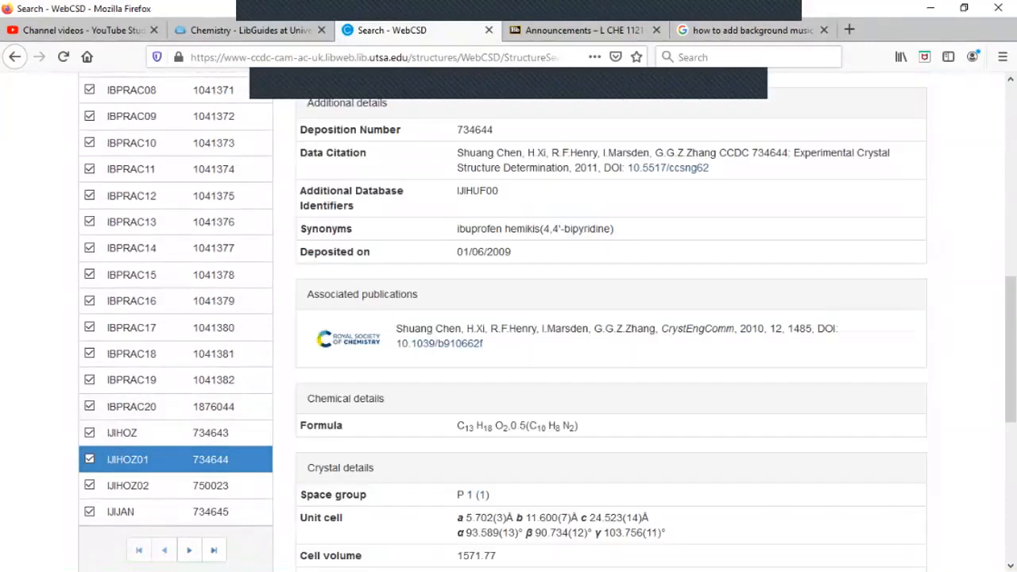
pyautogui.scroll(6, 508, 317)
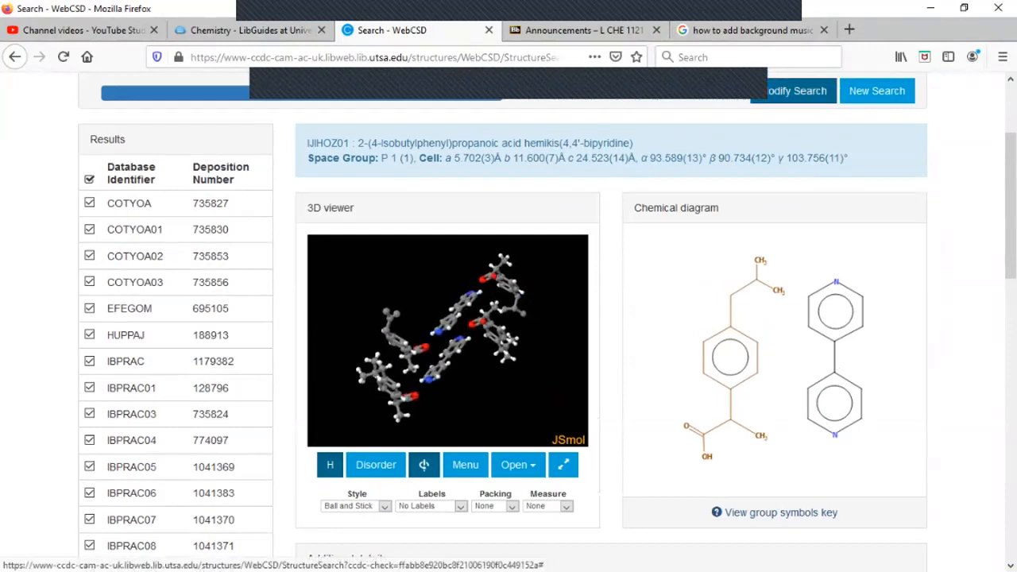
pyautogui.click(796, 92)
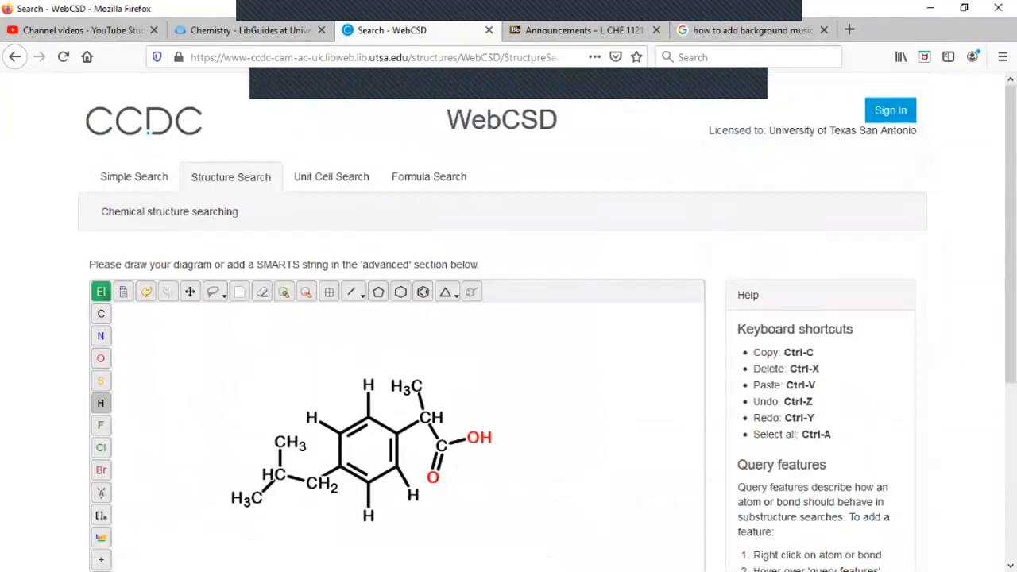